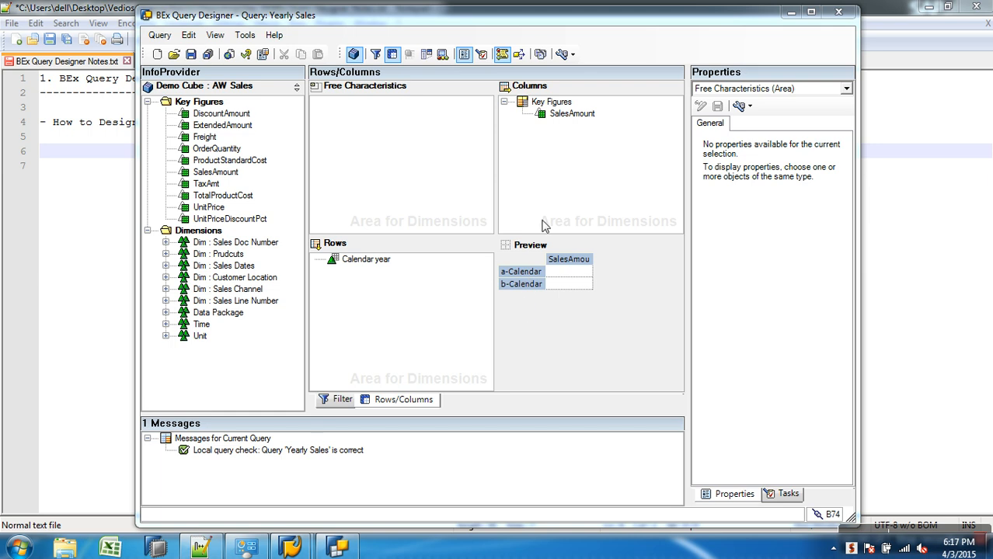
# - Inspect the aggregation settings of the SalesAmount key figure in the Yearly Sales query
pyautogui.click(571, 115)
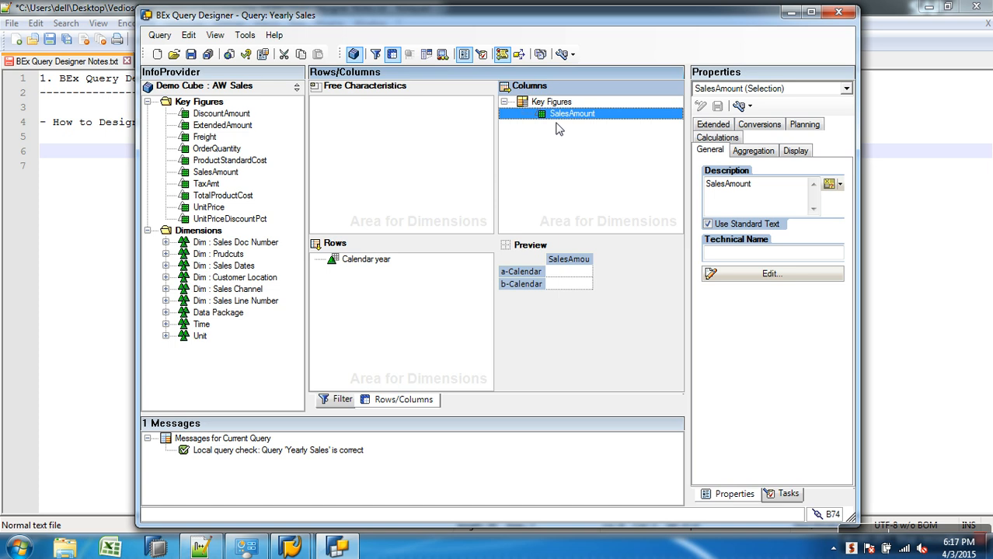
pyautogui.click(563, 279)
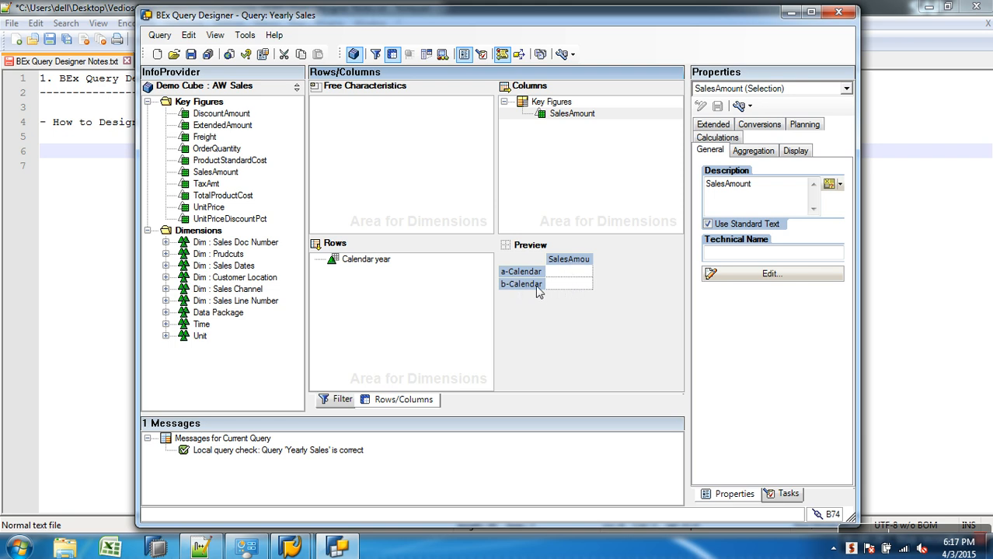
pyautogui.click(555, 118)
pyautogui.click(768, 155)
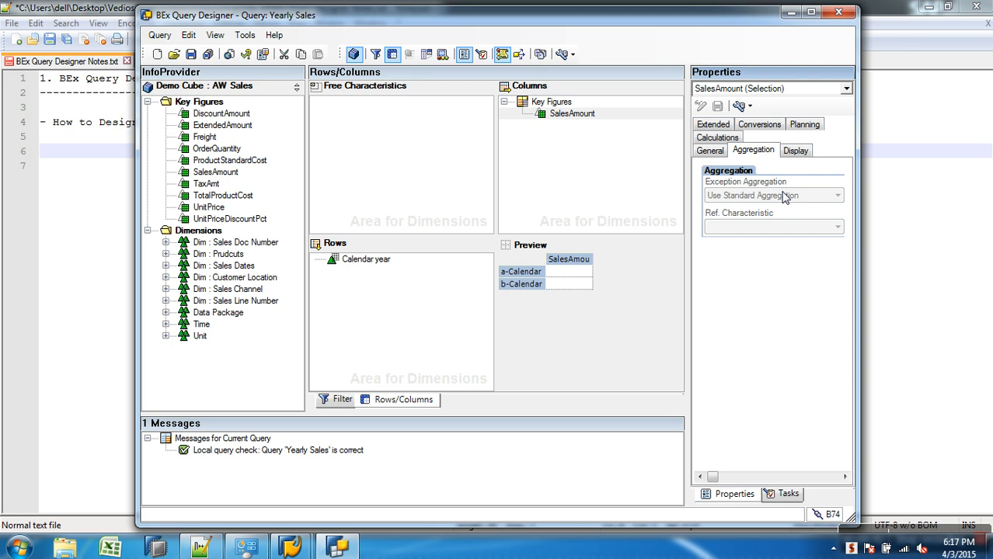
# - Save the Yearly Sales query and try to run it in the web browser, then close the browser window
pyautogui.click(190, 54)
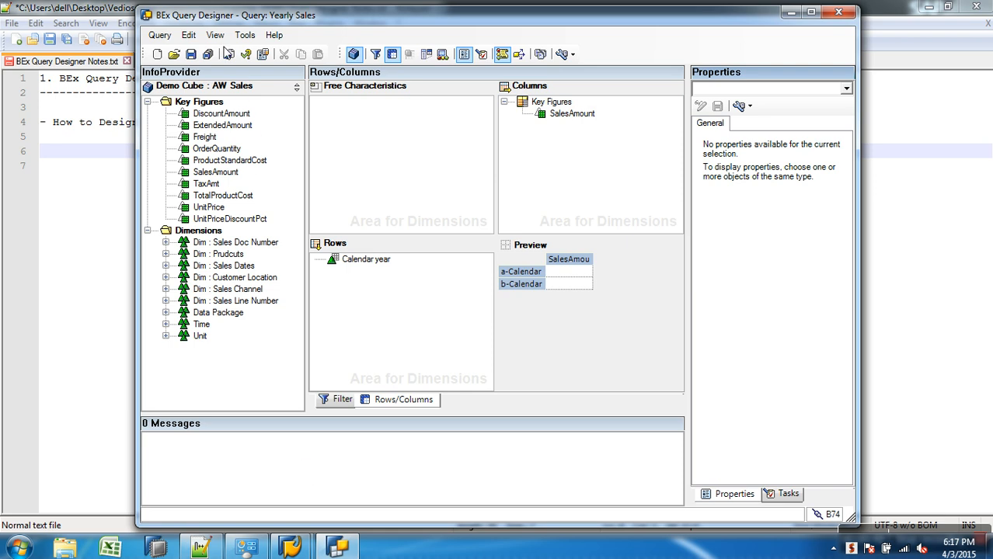
pyautogui.click(229, 55)
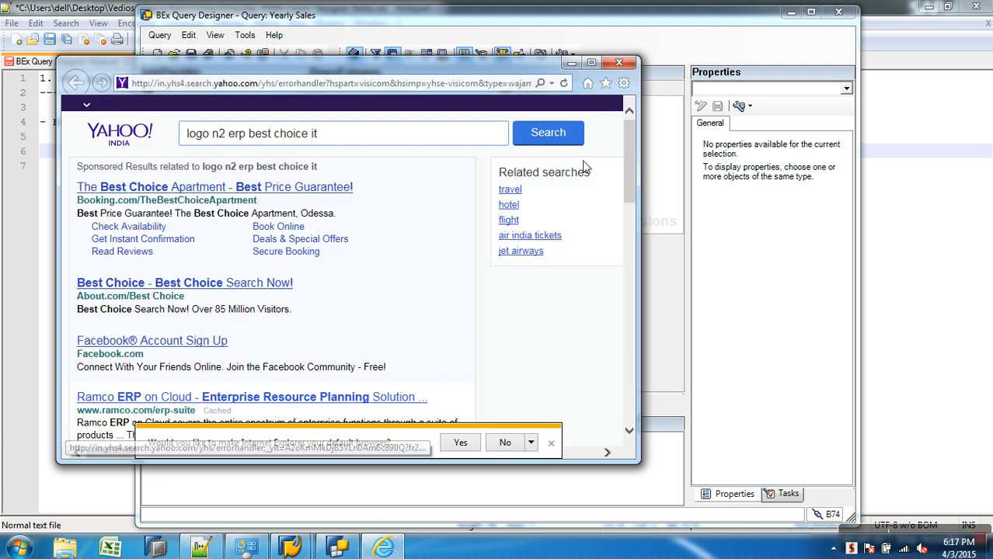
pyautogui.click(619, 64)
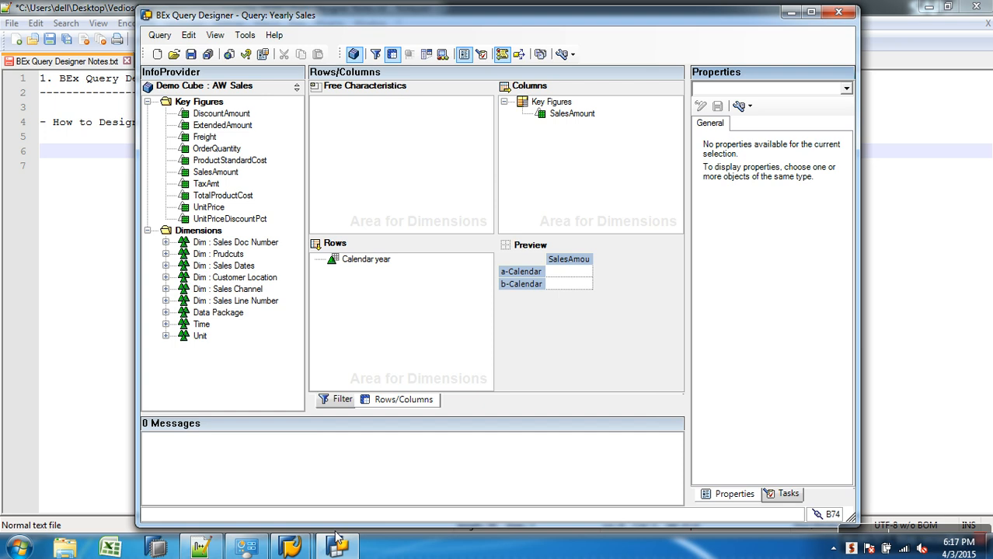
# - Switch to the SAP Easy Access session and open the Query Monitor with transaction RSRT
pyautogui.moveTo(291, 547)
pyautogui.click(365, 511)
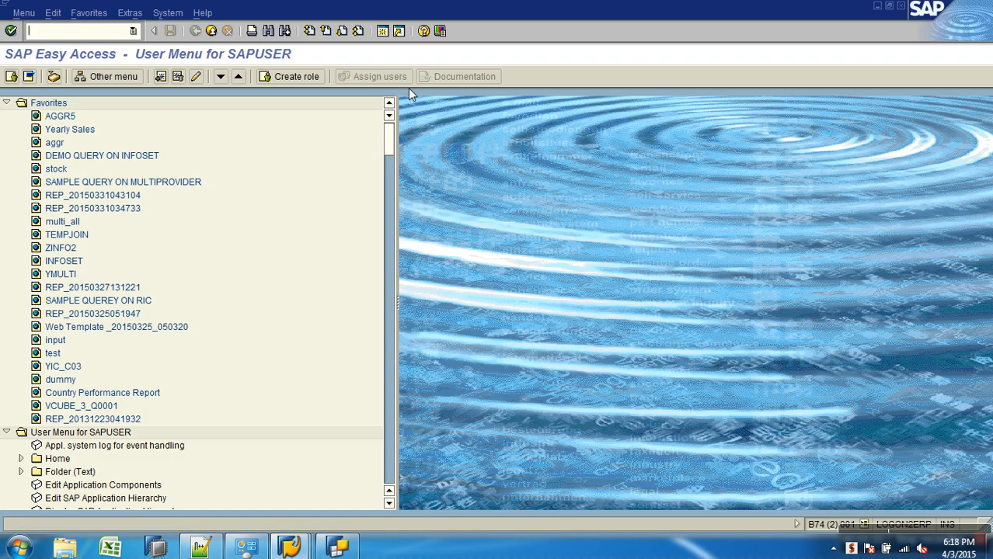
pyautogui.write('rsrt')
pyautogui.press('Return')
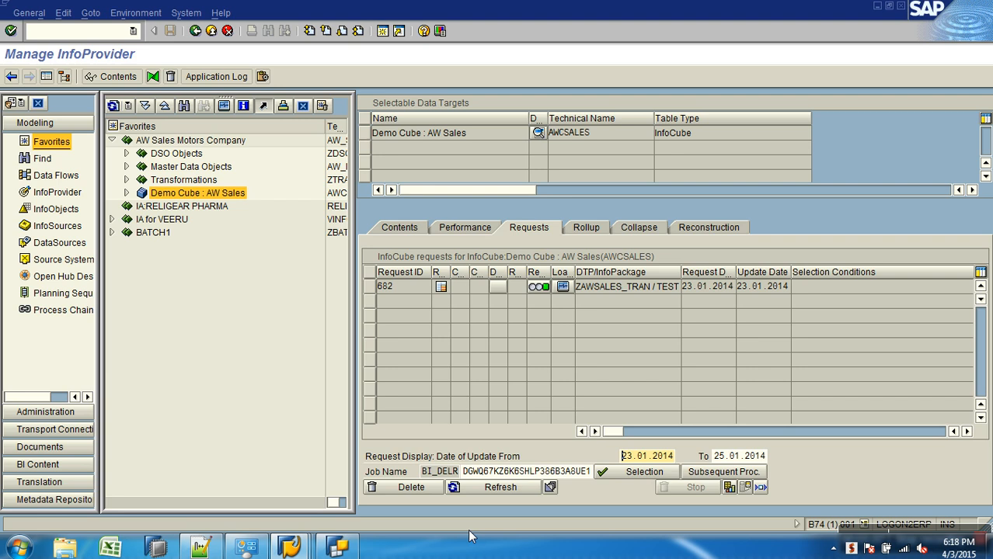
# - Look up the Yearly Sales query's technical name in BEx Query Designer and enter AWCSALES/AWSALES_B_Q0005 as the query in the Query Monitor
pyautogui.click(337, 548)
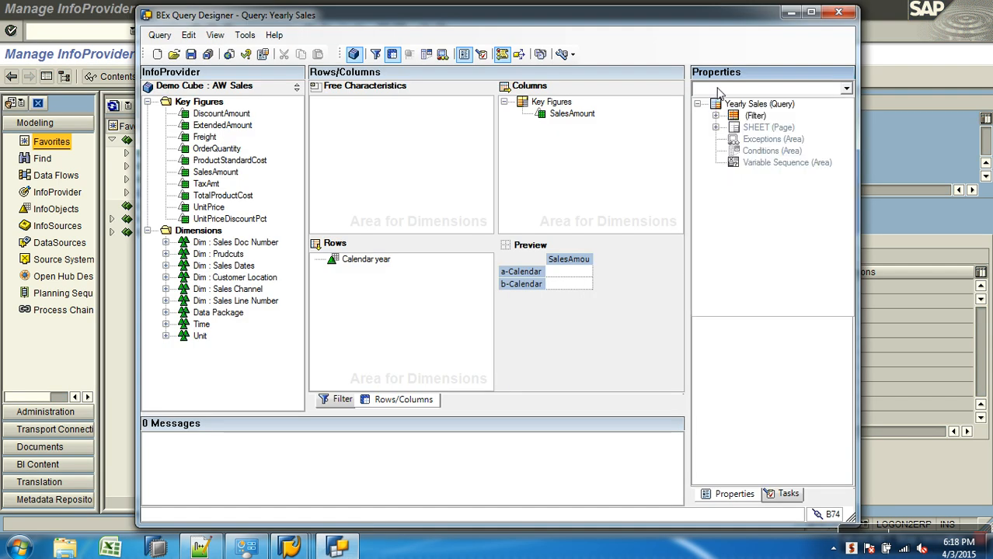
pyautogui.click(732, 108)
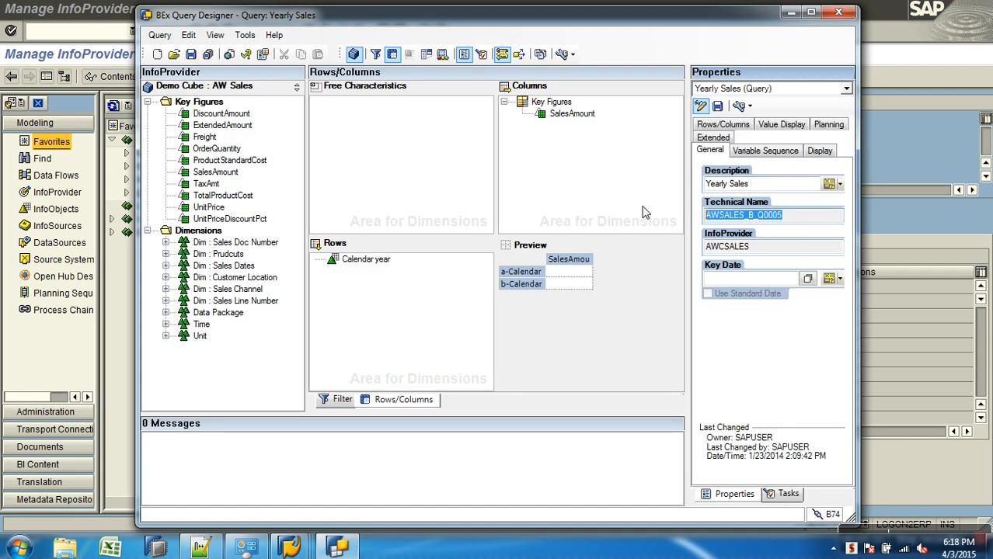
pyautogui.hotkey('alt', 'Tab')
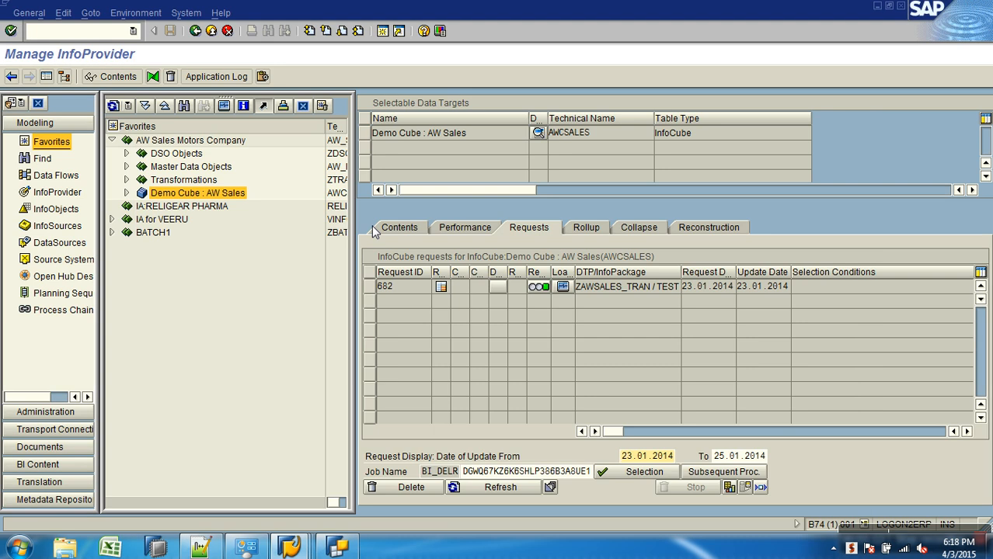
pyautogui.hotkey('alt', 'Tab')
pyautogui.hotkey('alt', 'Tab')
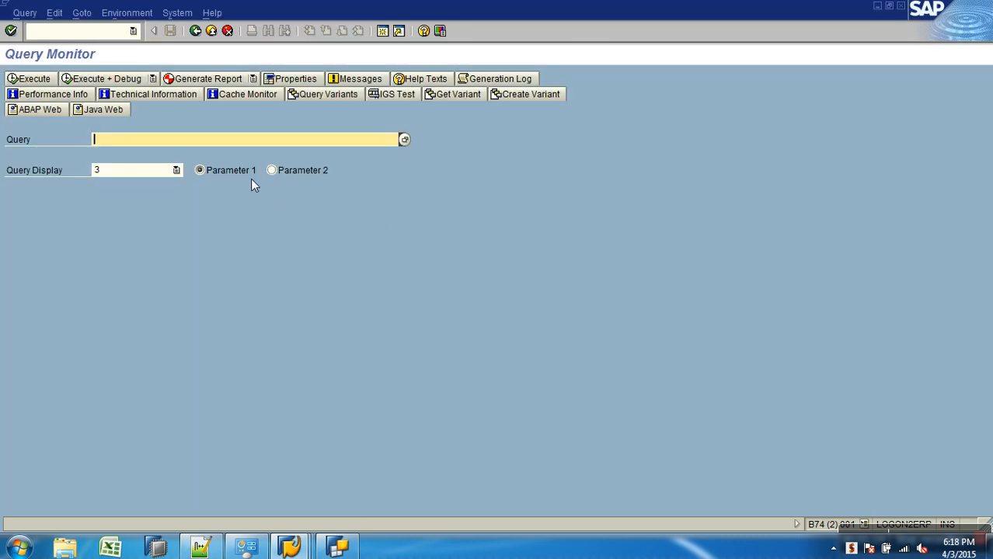
pyautogui.write('AWCSALES/AWSALES_B_Q0005')
# - Set the query display to HTML and execute the query
pyautogui.click(176, 170)
pyautogui.click(145, 210)
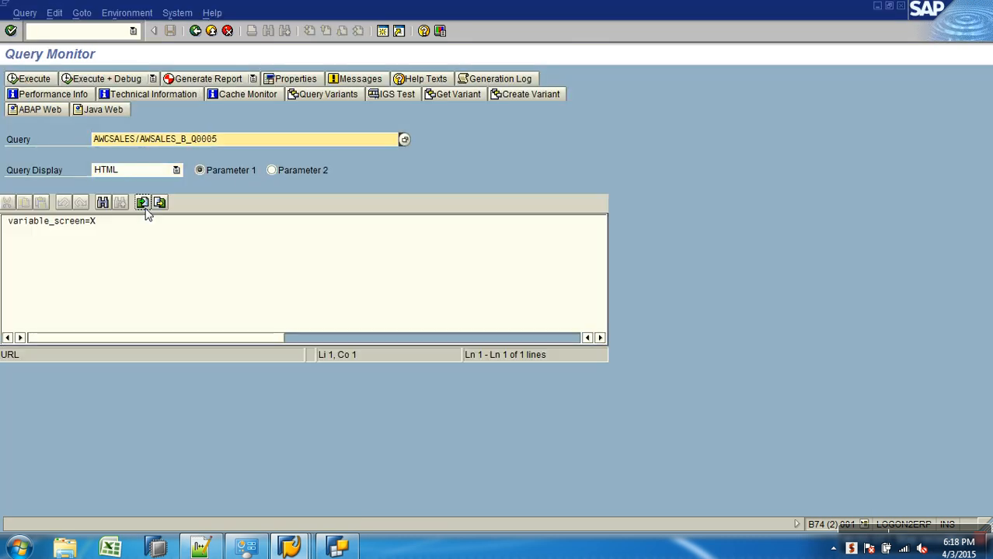
pyautogui.click(38, 81)
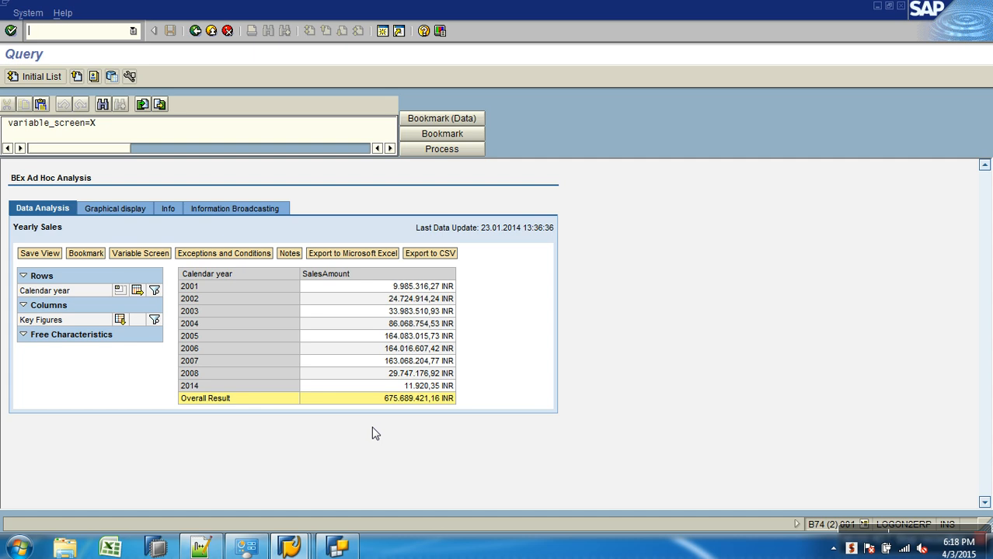
# - Switch to the Manage InfoProvider session and open the InfoCube content selection for Demo Cube : AW Sales
pyautogui.moveTo(289, 548)
pyautogui.click(305, 493)
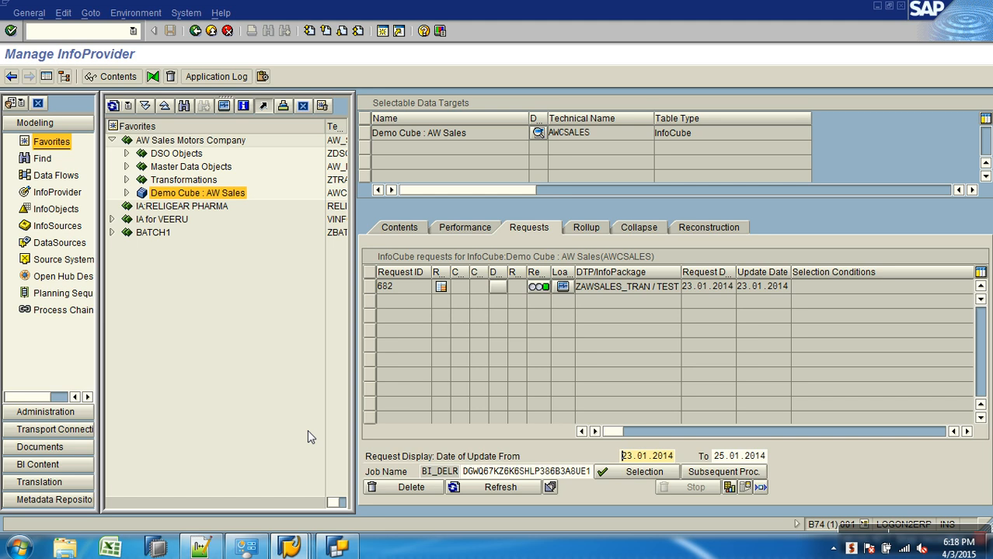
pyautogui.click(411, 230)
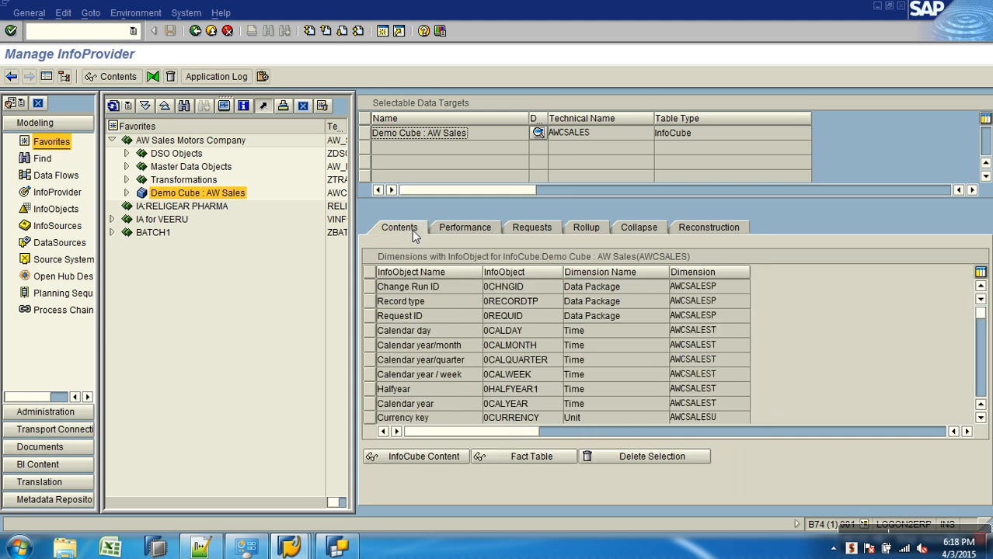
pyautogui.click(423, 456)
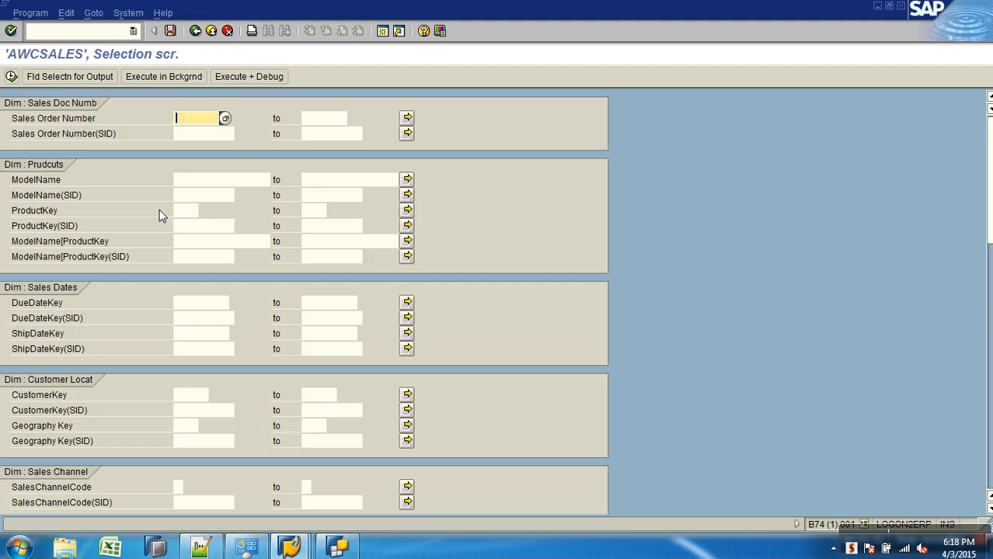
# - Select all characteristics as output fields for the AWCSALES content
pyautogui.click(69, 77)
pyautogui.click(261, 76)
pyautogui.click(11, 76)
# - Clear the maximum number of hits and execute the AWCSALES data display
pyautogui.scroll(-3, 191, 337)
pyautogui.scroll(-10, 192, 337)
pyautogui.click(212, 401)
pyautogui.moveTo(211, 401); pyautogui.dragTo(258, 402)
pyautogui.press('Delete')
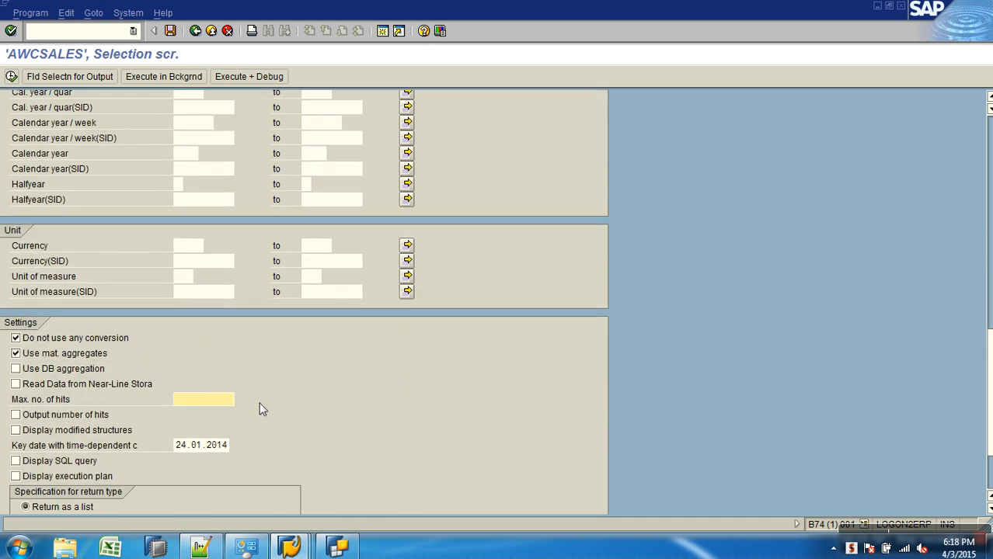
pyautogui.press('F8')
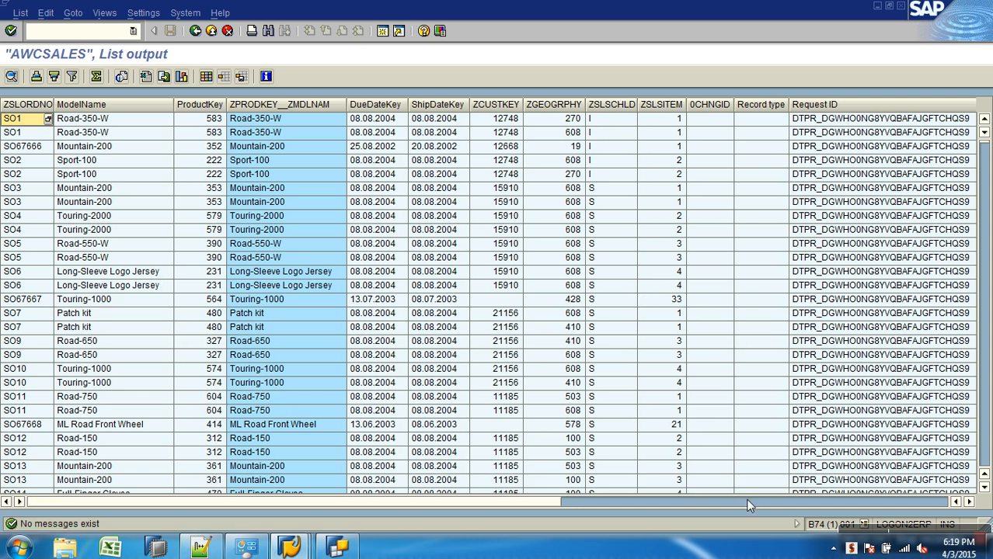
# - Filter the list output on the 0CALYEAR column to calendar year 2004
pyautogui.click(748, 505)
pyautogui.click(469, 115)
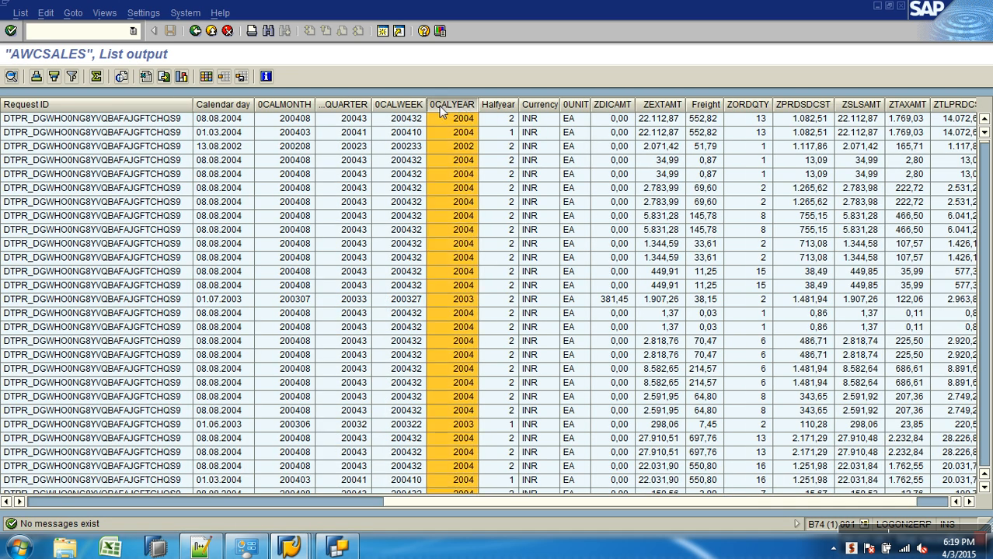
pyautogui.click(71, 76)
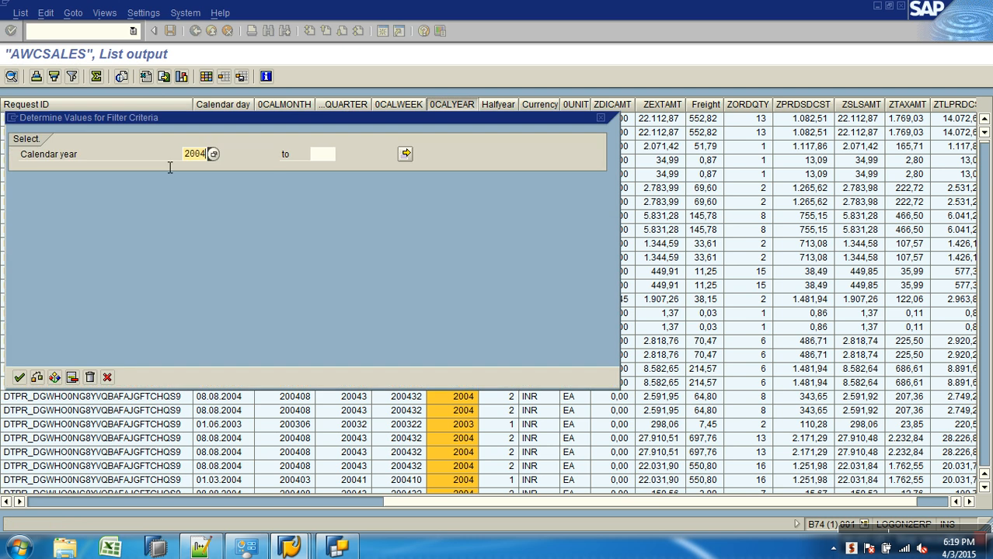
pyautogui.write('2004')
pyautogui.press('Return')
# - Total the ZSLSAMT sales amount column and widen it to show the full sum
pyautogui.click(880, 105)
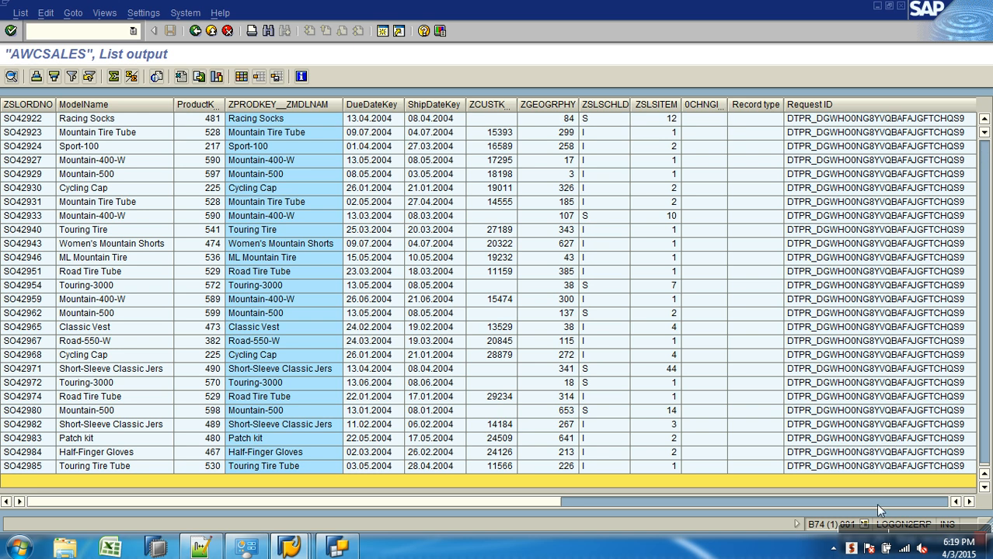
pyautogui.click(880, 505)
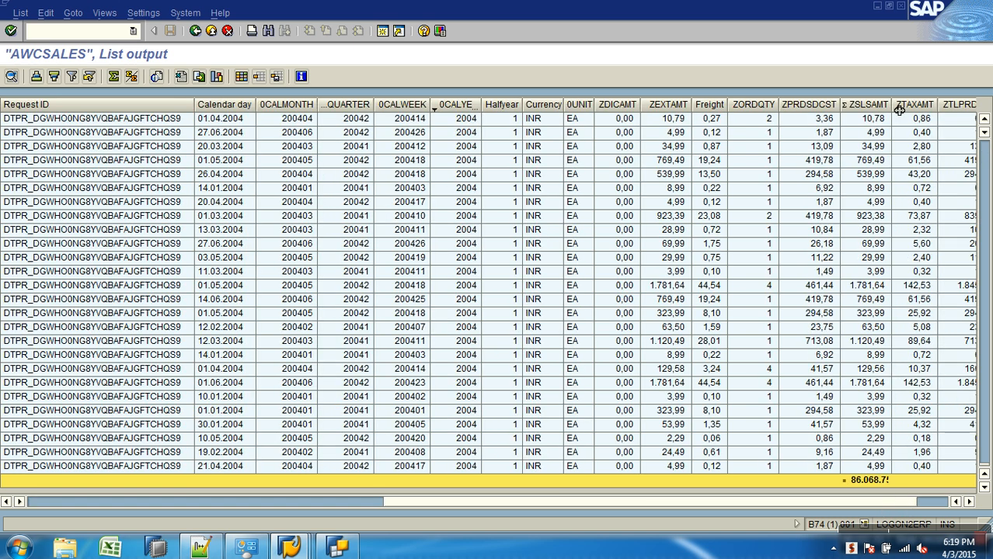
pyautogui.moveTo(903, 111); pyautogui.dragTo(917, 118)
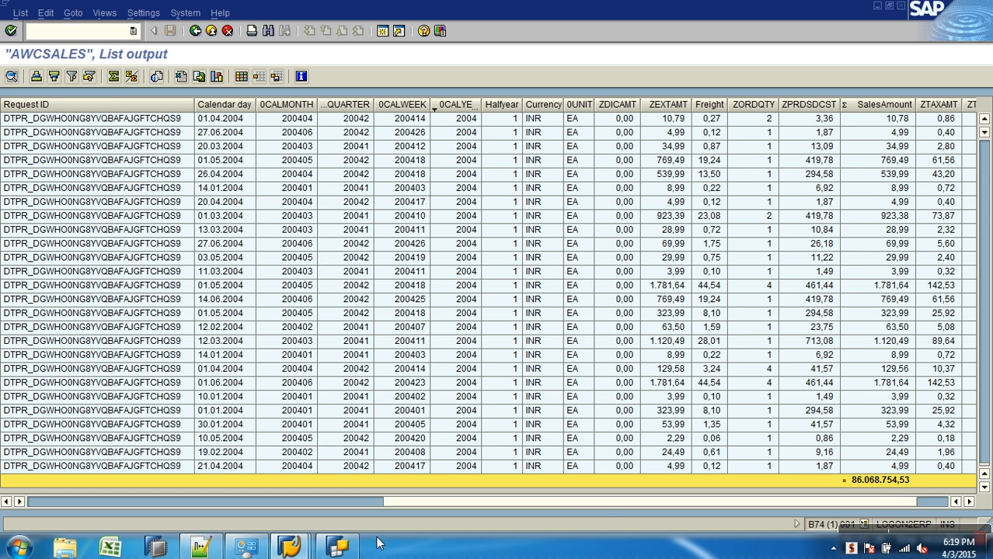
# - Compare the list's 2004 sales total with the 2004 SalesAmount in the Yearly Sales query output
pyautogui.click(291, 548)
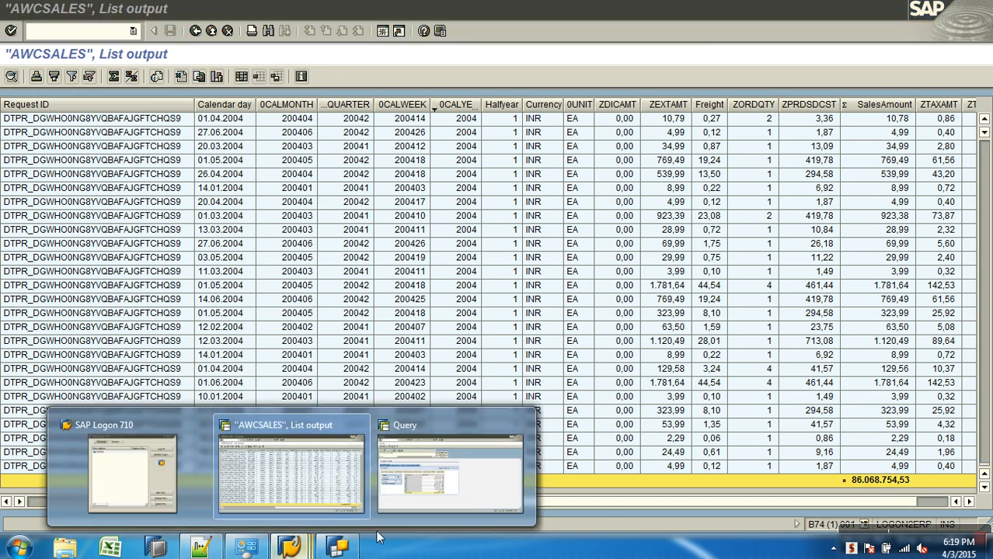
pyautogui.click(454, 495)
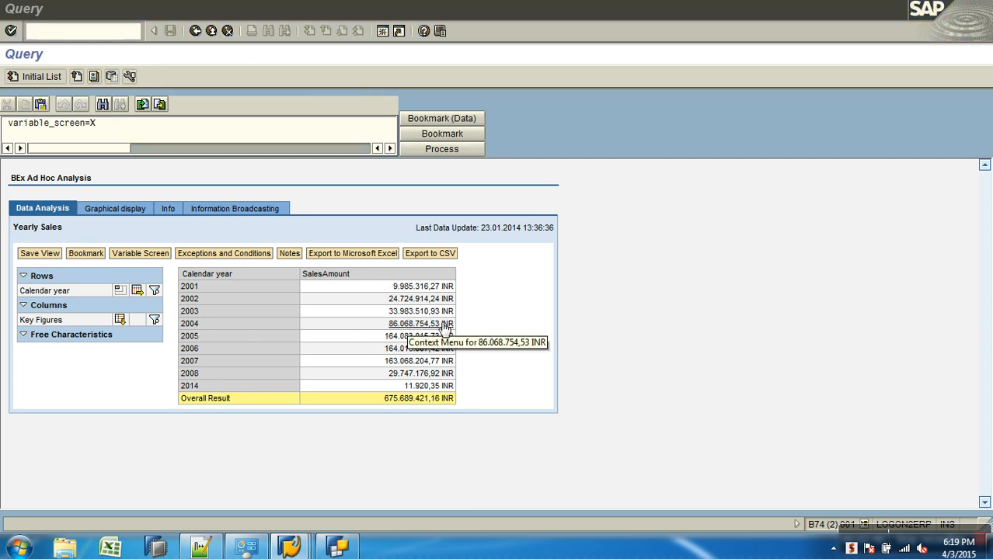
pyautogui.click(445, 328)
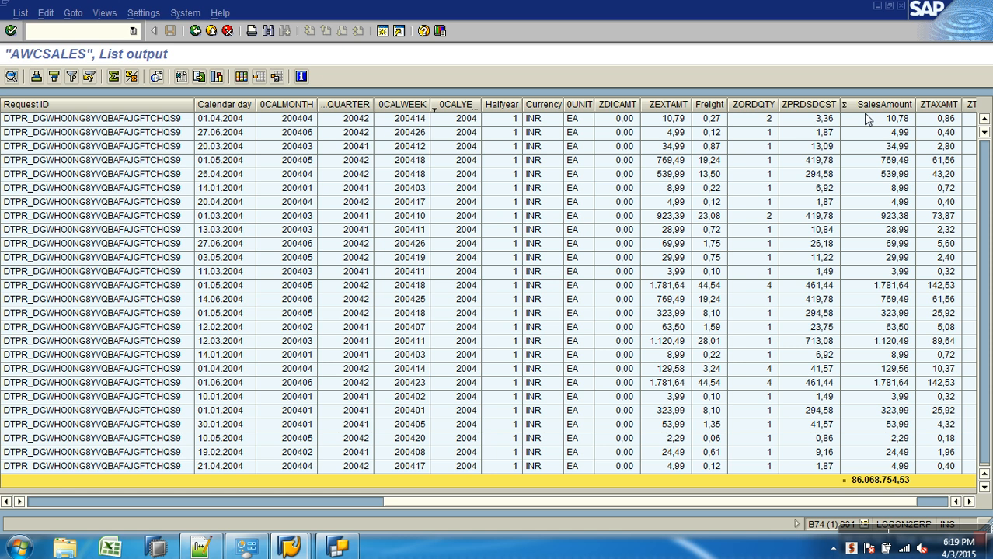
# - Return to the AWCSALES selection screen and deselect all output fields
pyautogui.click(195, 30)
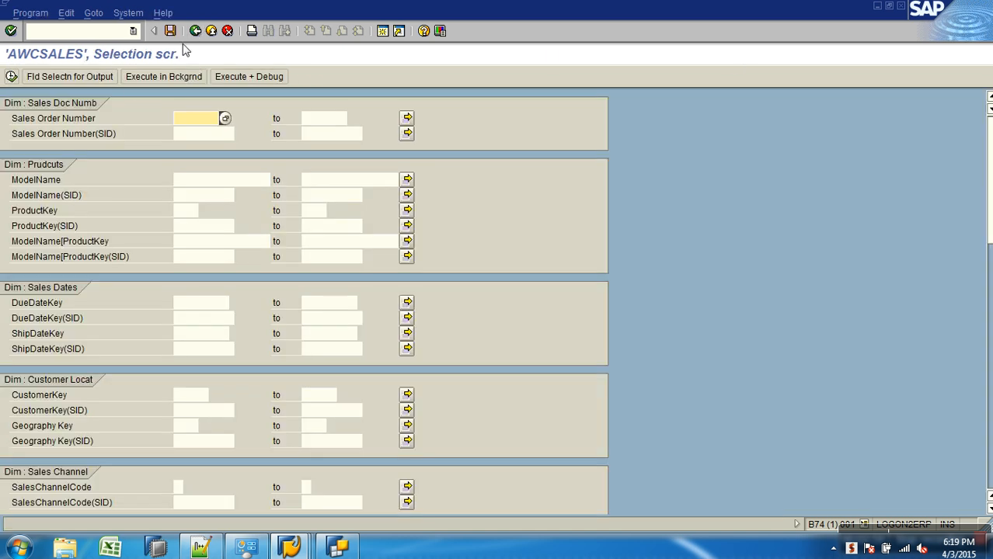
pyautogui.click(160, 77)
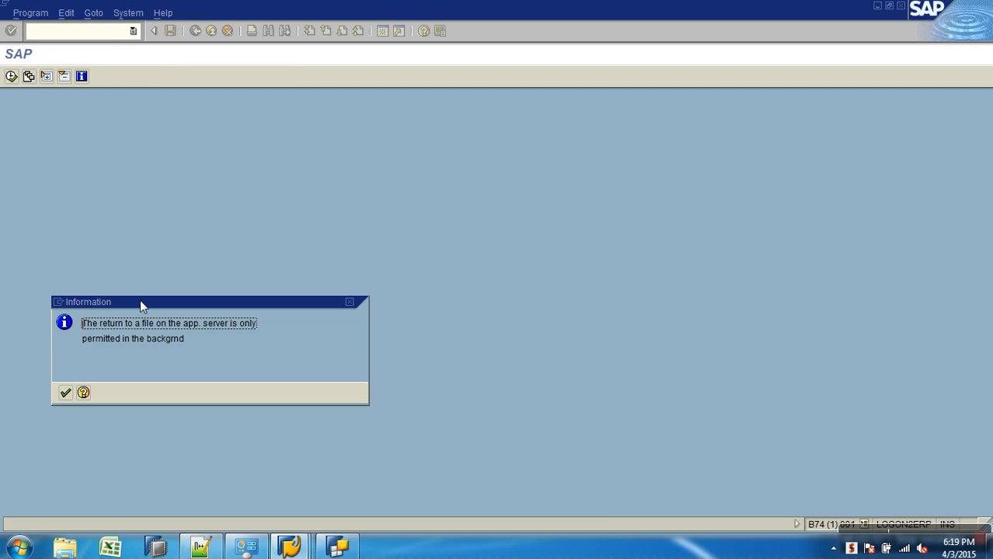
pyautogui.click(66, 393)
pyautogui.click(94, 75)
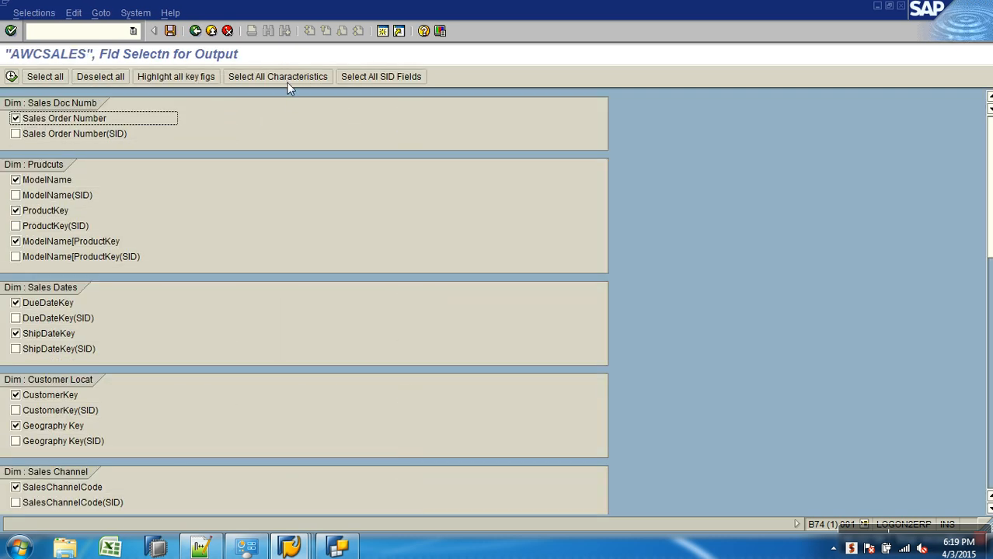
pyautogui.click(113, 77)
# - Choose only Calendar year and SalesAmount as output fields and apply the field selection
pyautogui.scroll(-10, 126, 321)
pyautogui.scroll(-2, 125, 326)
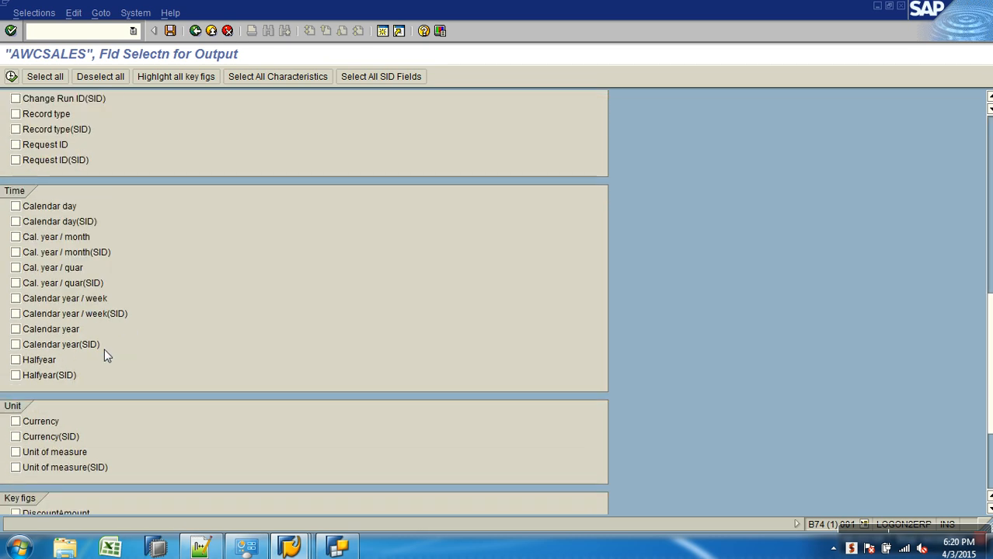
pyautogui.click(75, 325)
pyautogui.scroll(-2, 201, 336)
pyautogui.scroll(-2, 201, 334)
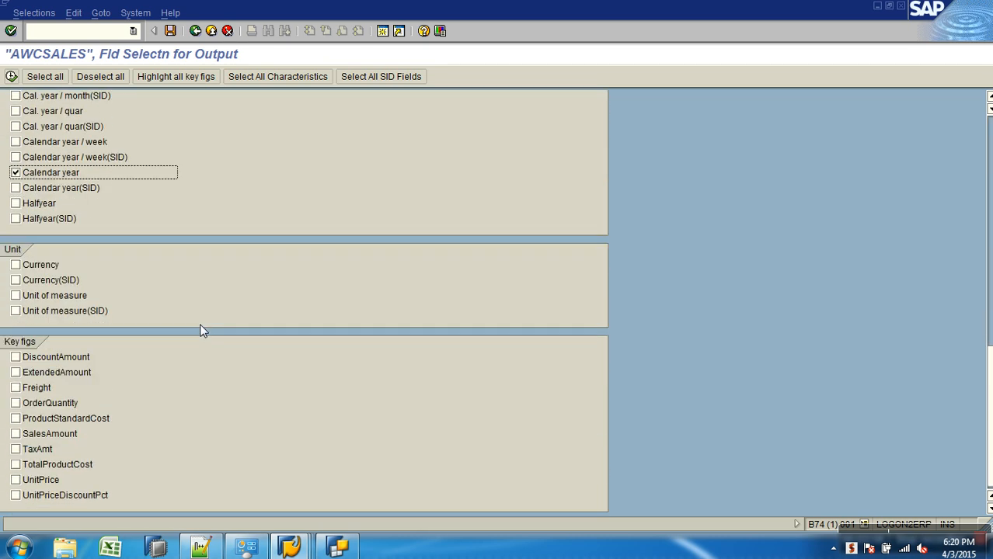
pyautogui.click(77, 436)
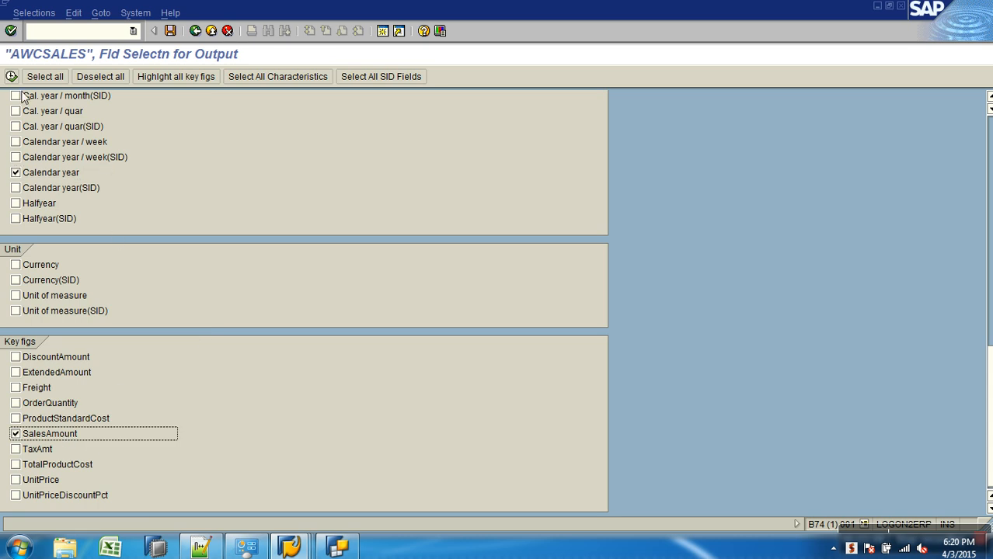
pyautogui.click(11, 77)
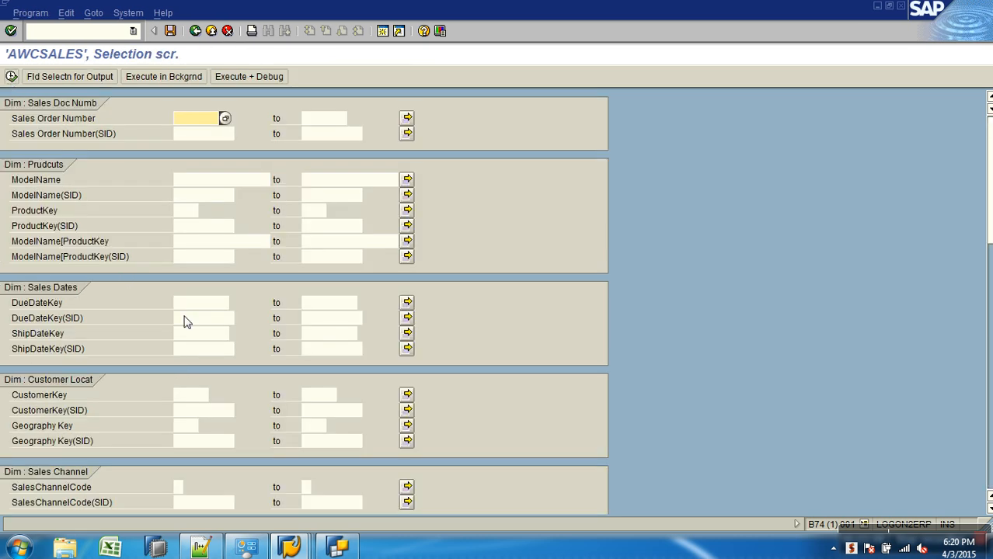
# - Enable Use DB aggregation in the AWCSALES selection settings and execute the list output
pyautogui.scroll(-3, 299, 414)
pyautogui.scroll(-15, 299, 415)
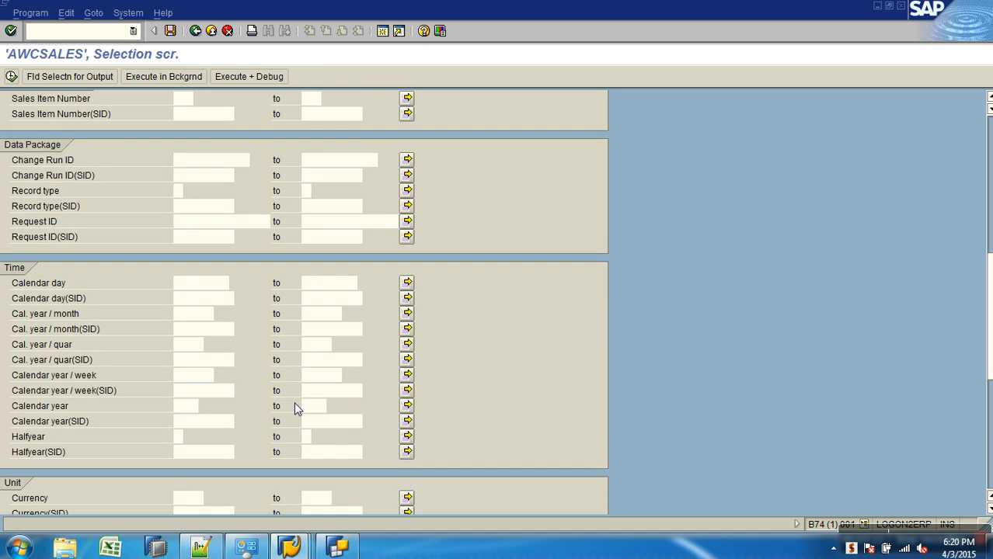
pyautogui.scroll(-5, 299, 408)
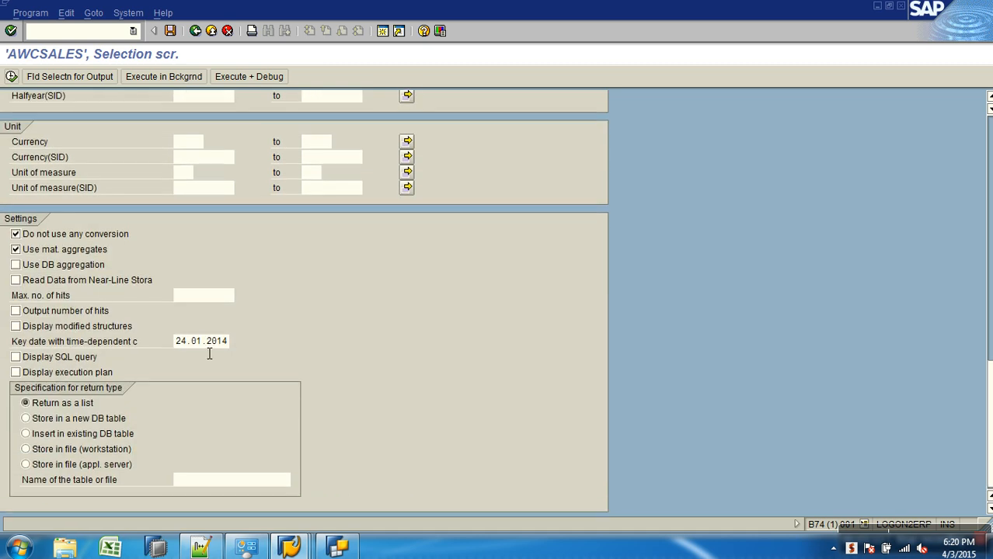
pyautogui.click(90, 267)
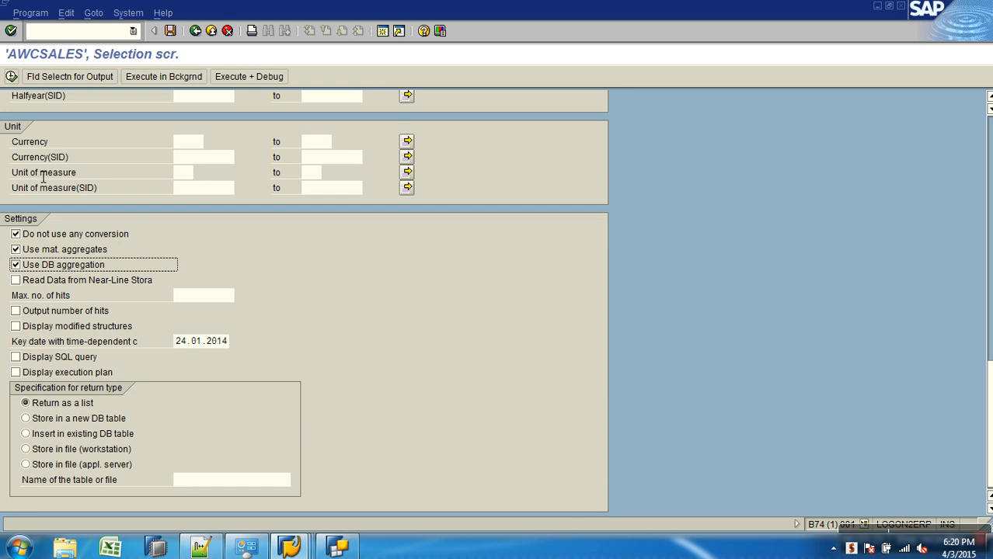
pyautogui.click(11, 76)
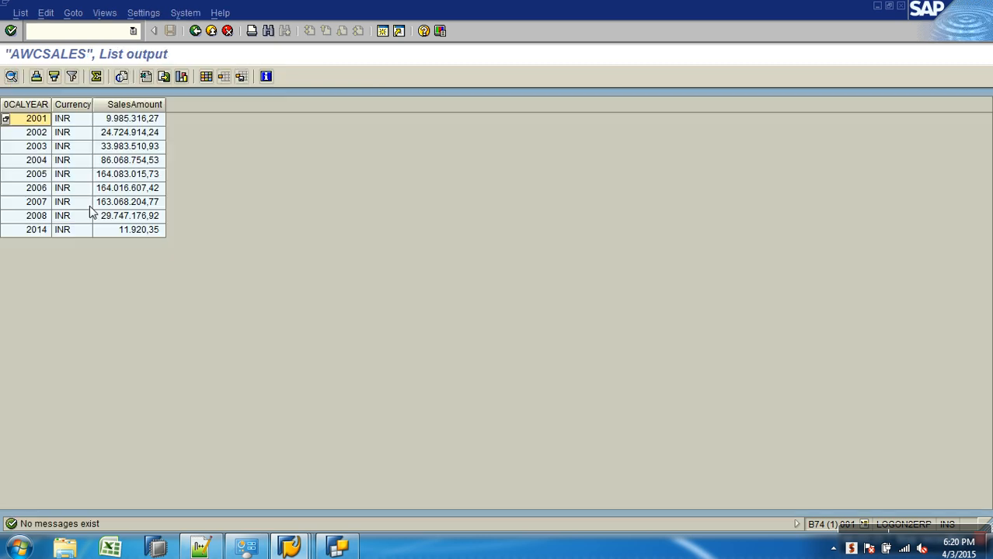
# - Widen the Calendar year and SalesAmount columns in the list output and select the 2004 row
pyautogui.moveTo(52, 107); pyautogui.dragTo(64, 107)
pyautogui.moveTo(180, 103); pyautogui.dragTo(189, 106)
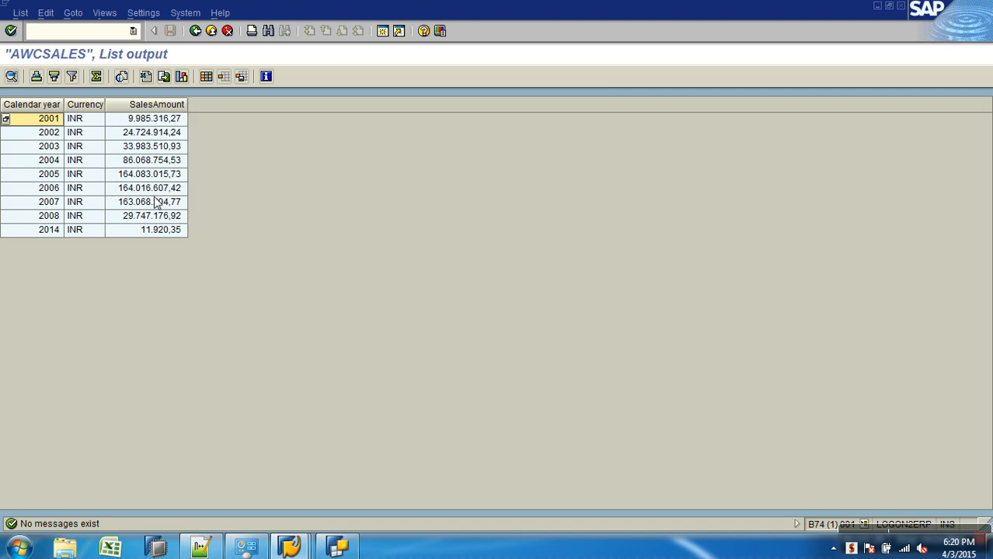
pyautogui.click(48, 163)
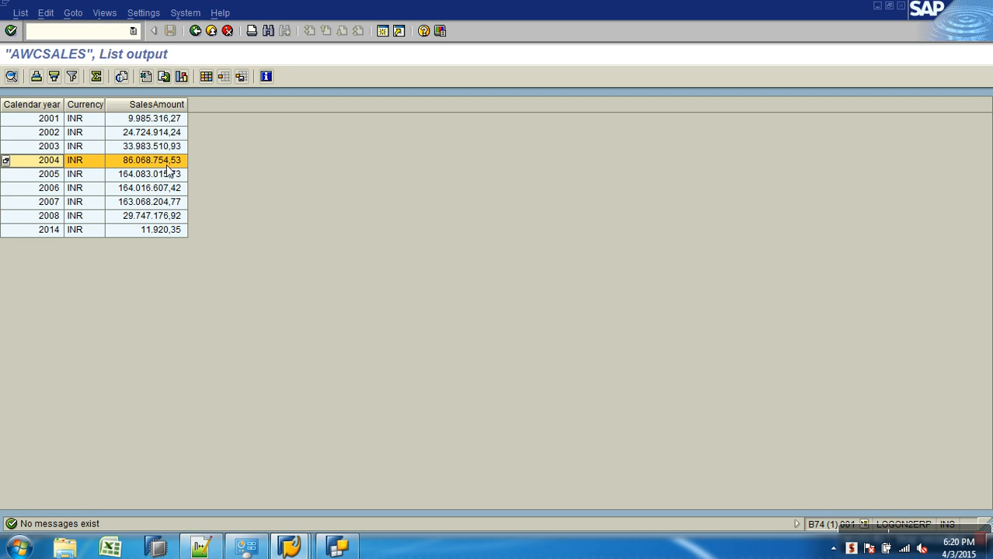
# - Switch to the BEx Query Designer notes in Notepad++ and add the line "-- Query Execution Process ....?"
pyautogui.click(334, 548)
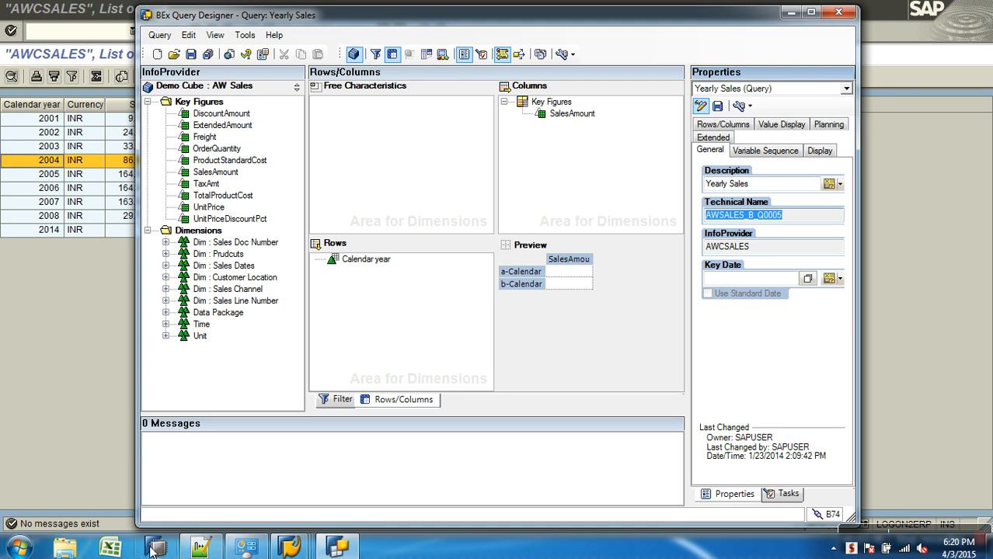
pyautogui.click(200, 547)
pyautogui.write('-- Quer')
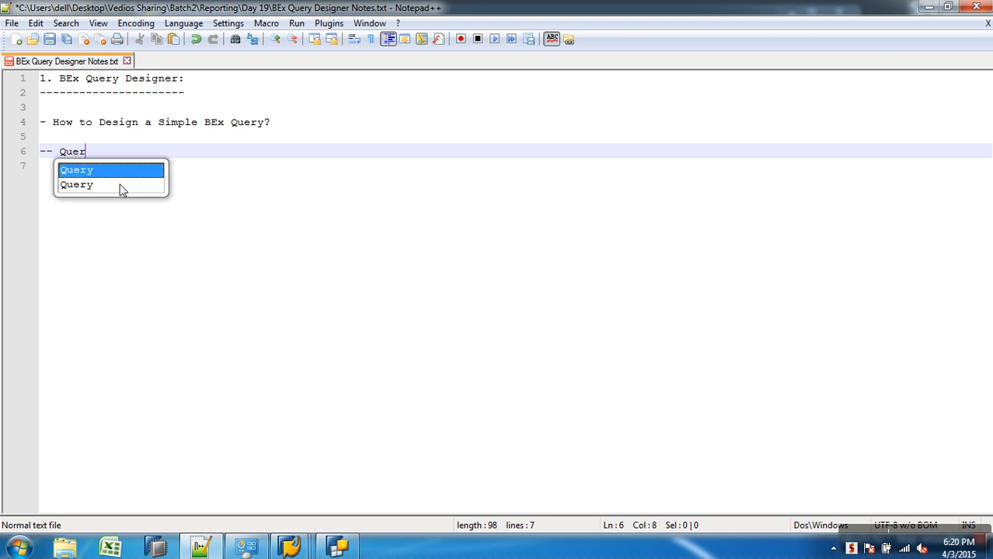
pyautogui.write('y Execu')
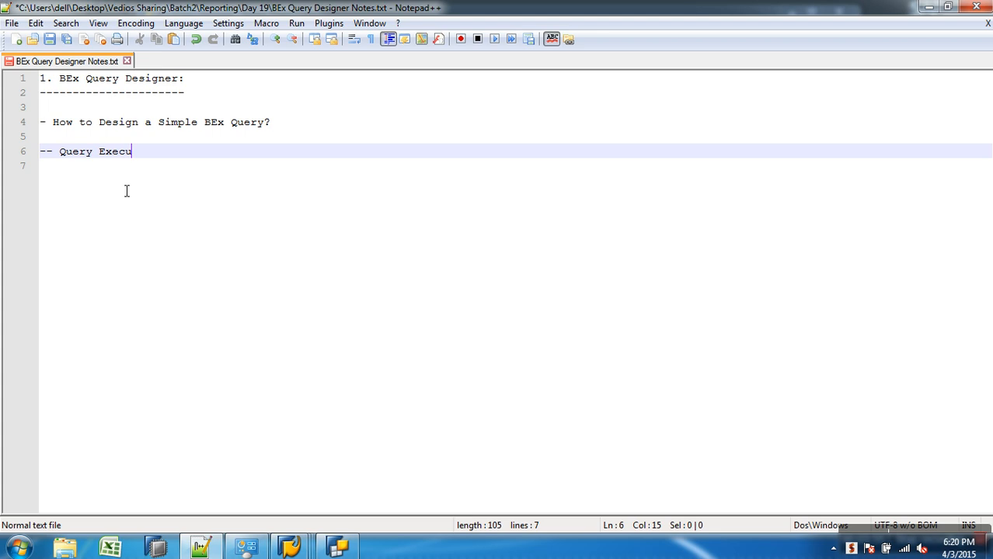
pyautogui.write('tion Process ....?')
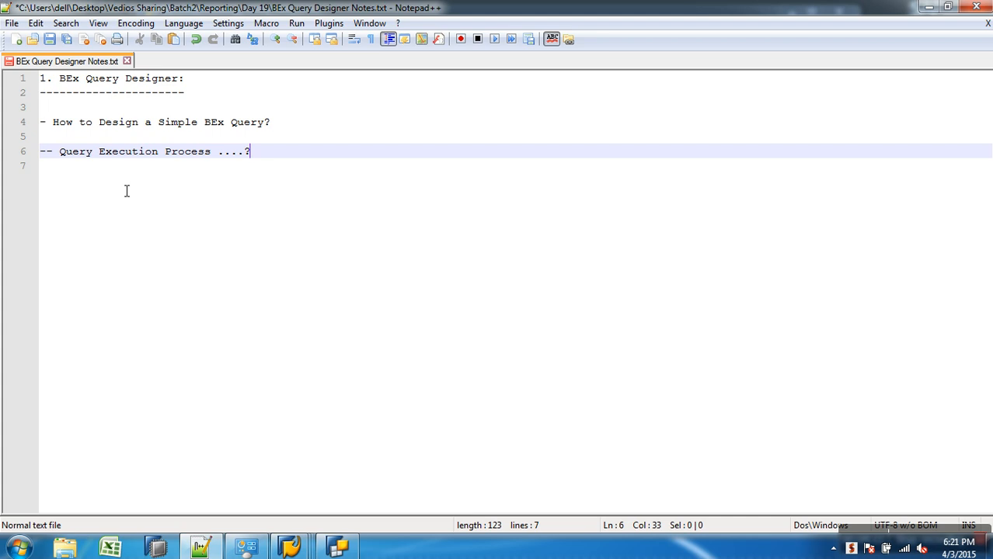
# - In Windows Explorer, go through the desktop's folder shortcut to Open SAP, SAP BW Class Decks, BW PPTs
pyautogui.click(56, 550)
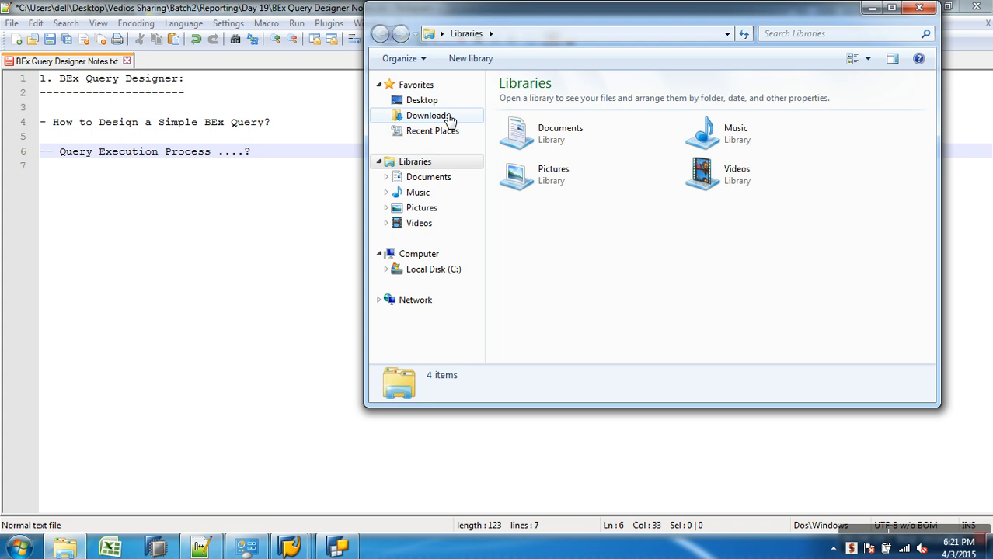
pyautogui.click(437, 100)
pyautogui.moveTo(929, 118); pyautogui.dragTo(928, 244)
pyautogui.click(558, 342)
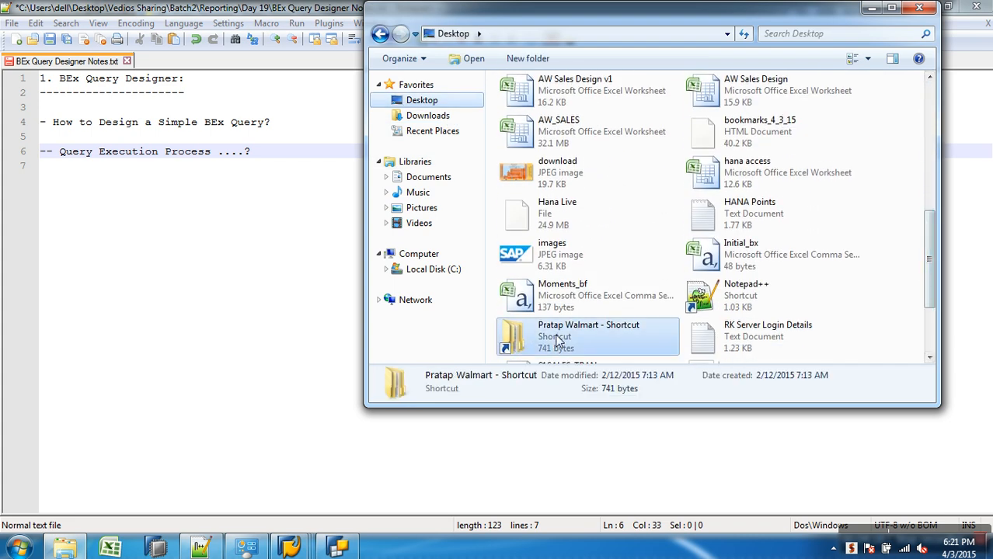
pyautogui.doubleClick(558, 342)
pyautogui.doubleClick(520, 116)
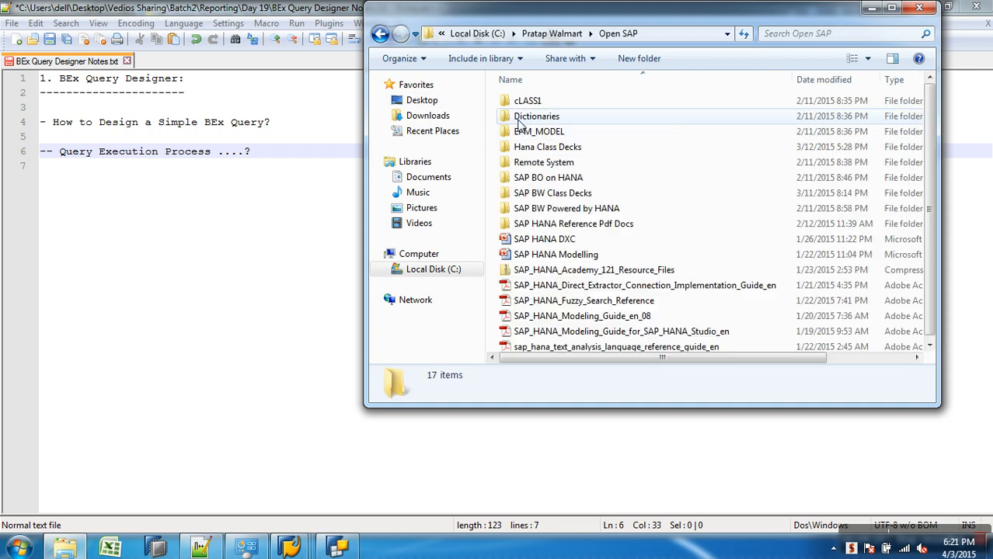
pyautogui.doubleClick(549, 193)
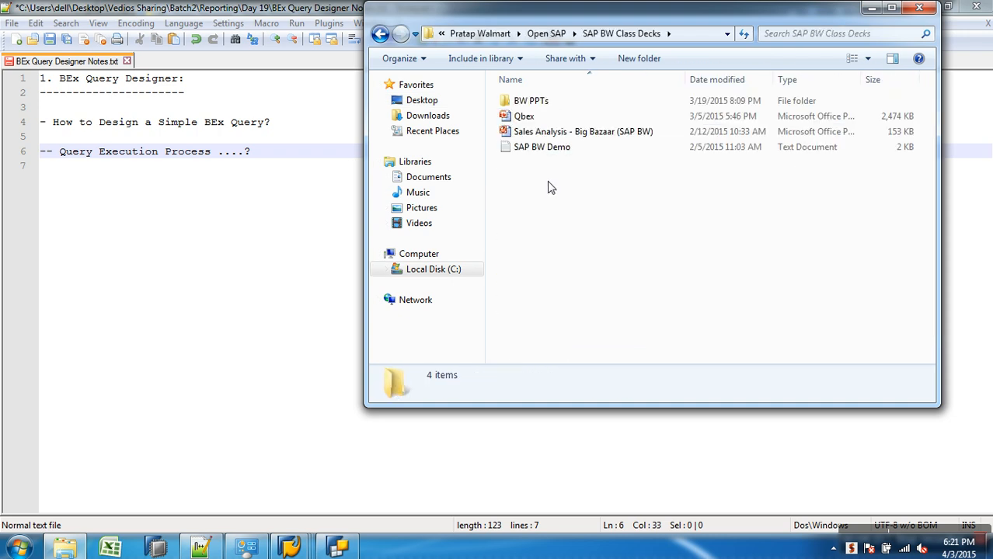
pyautogui.doubleClick(530, 100)
# - Open the presentation in the Performance Tunning folder and start the slide show from slide 3, Query Execution Process
pyautogui.click(575, 167)
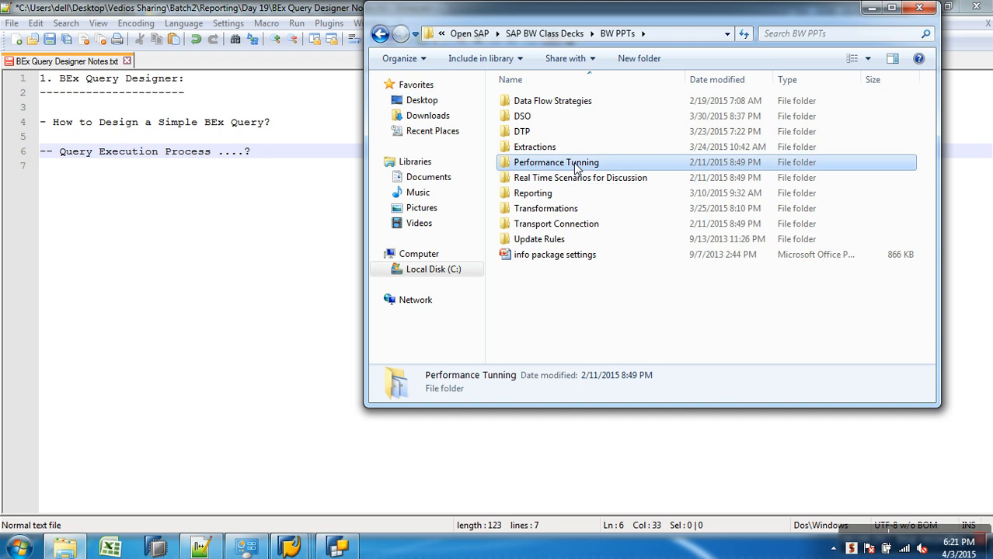
pyautogui.doubleClick(575, 167)
pyautogui.doubleClick(579, 192)
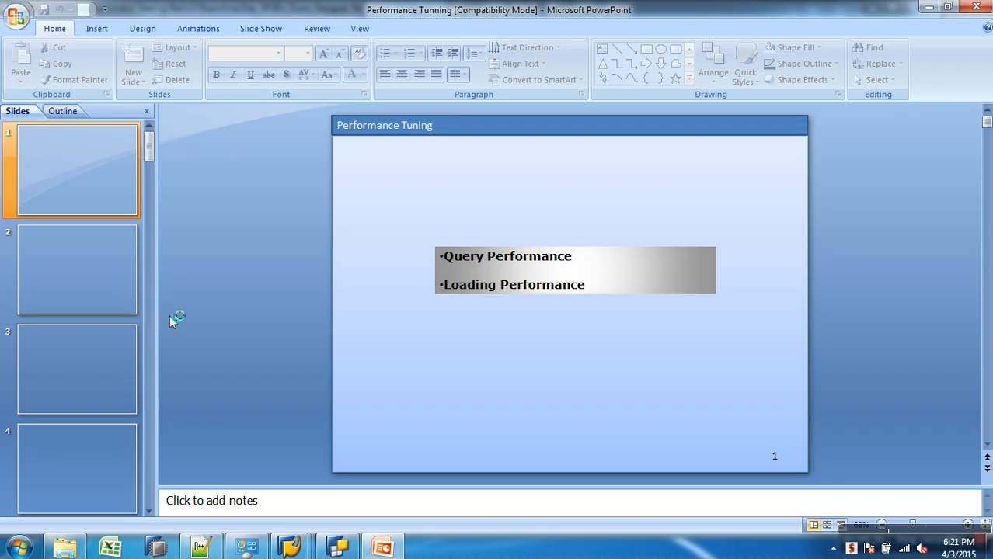
pyautogui.click(111, 380)
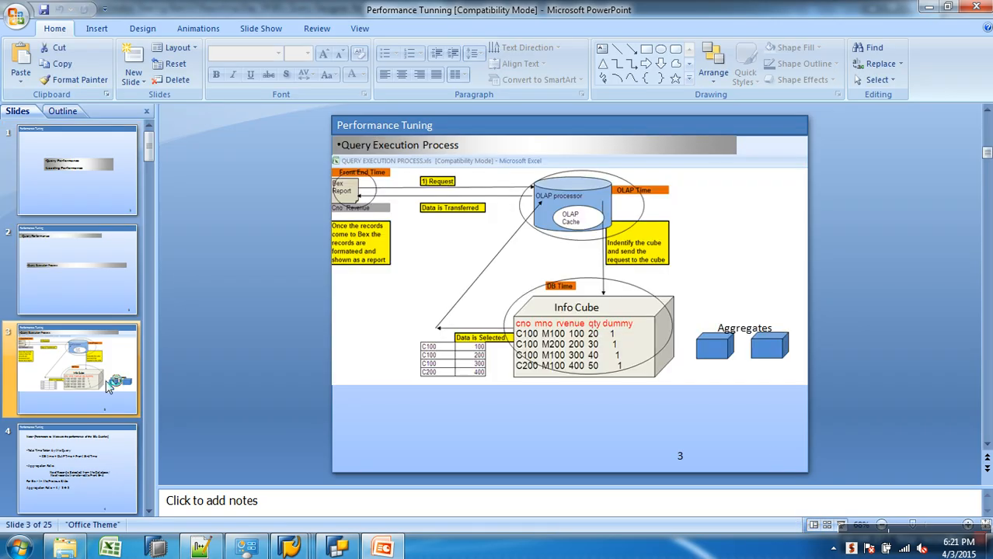
pyautogui.click(840, 525)
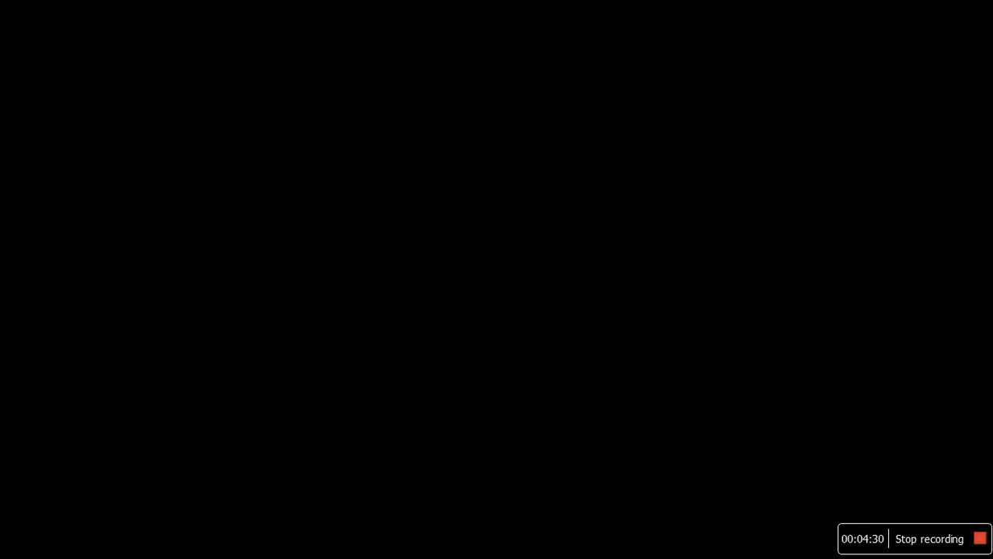
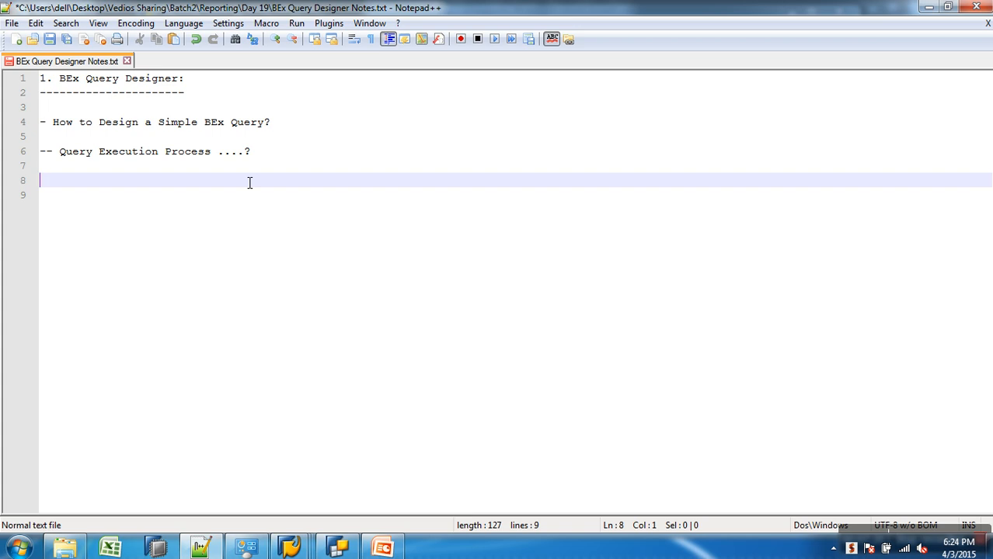
# - Switch to the SAP Query window and display the Yearly Sales query output
pyautogui.moveTo(290, 548)
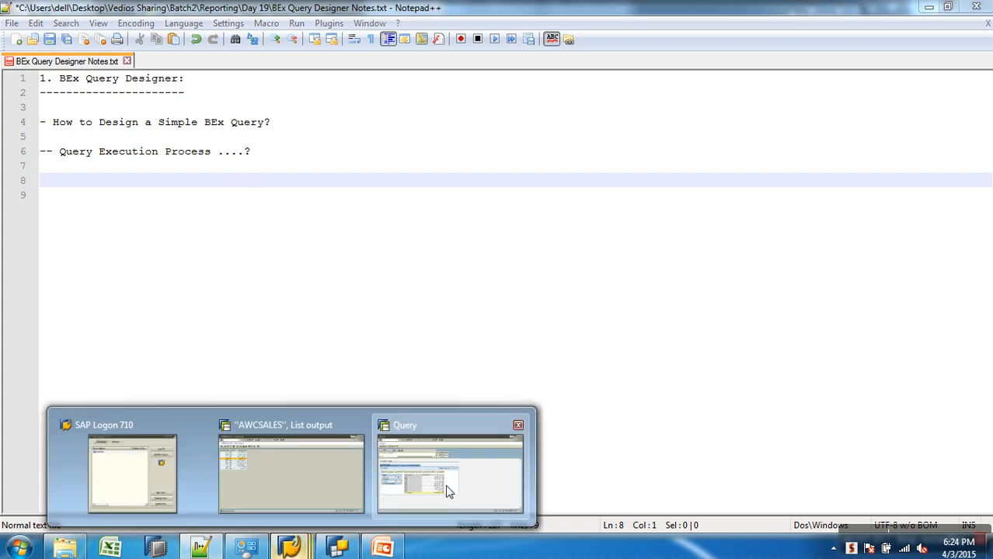
pyautogui.click(445, 490)
pyautogui.click(28, 78)
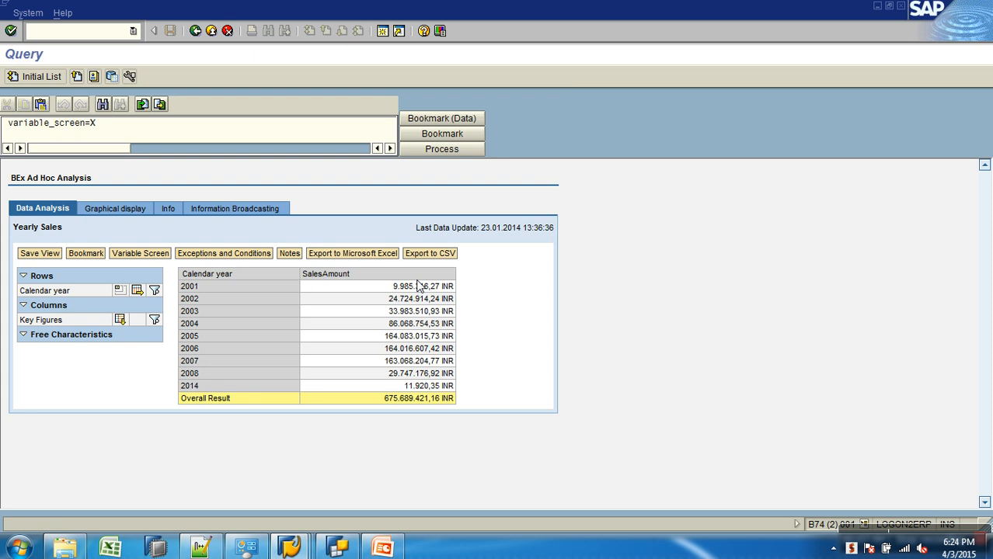
# - Return to the Query Monitor and open the Cache Monitor's database cache entries
pyautogui.click(195, 32)
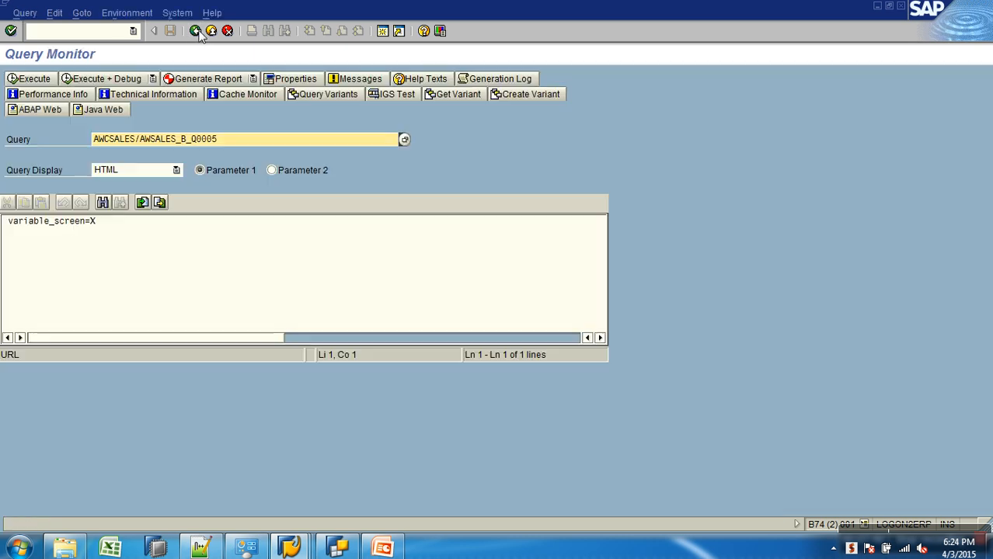
pyautogui.click(270, 95)
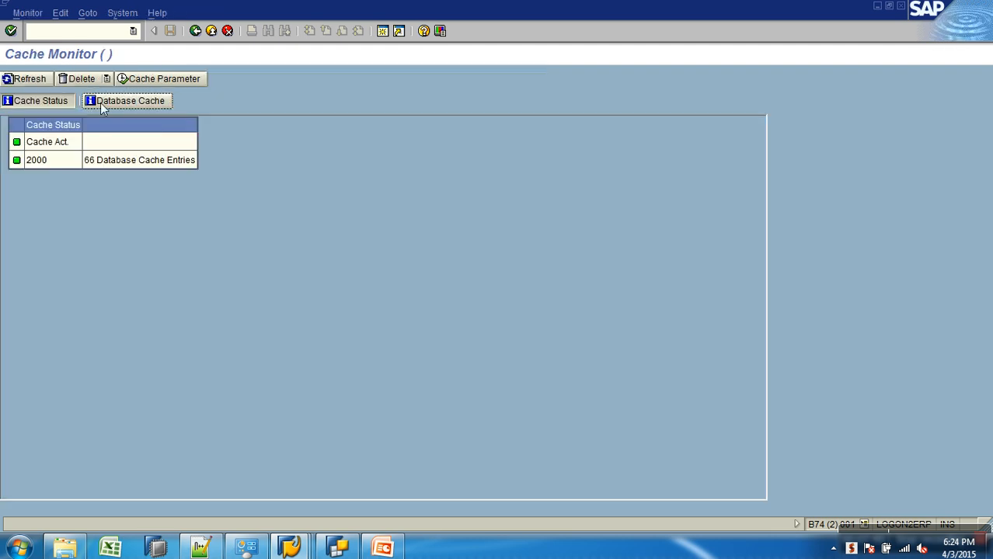
pyautogui.click(100, 102)
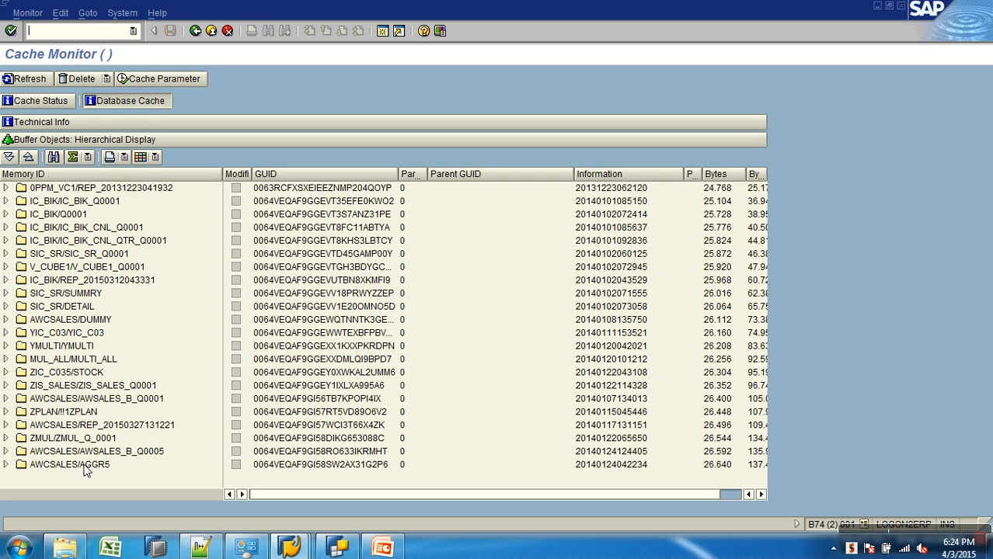
pyautogui.click(69, 464)
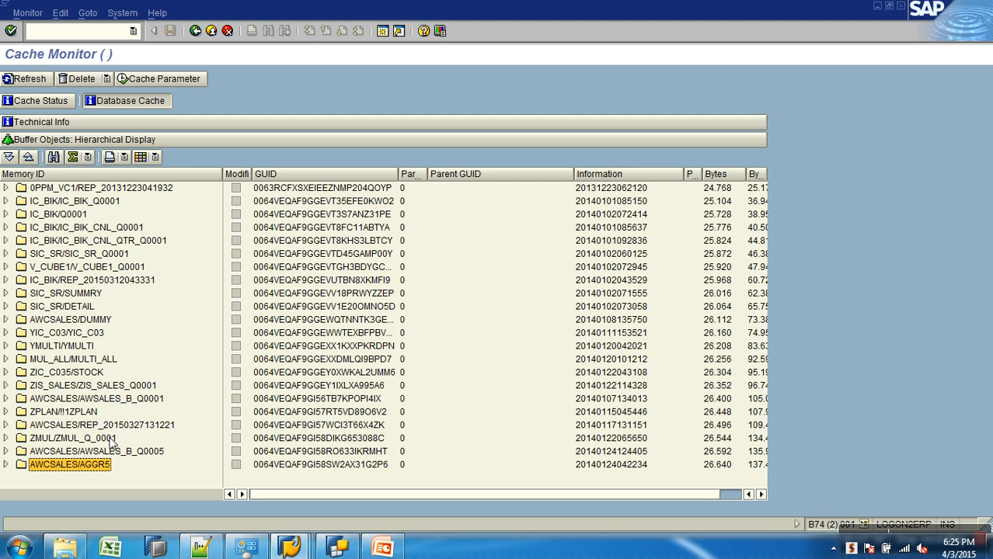
pyautogui.click(133, 455)
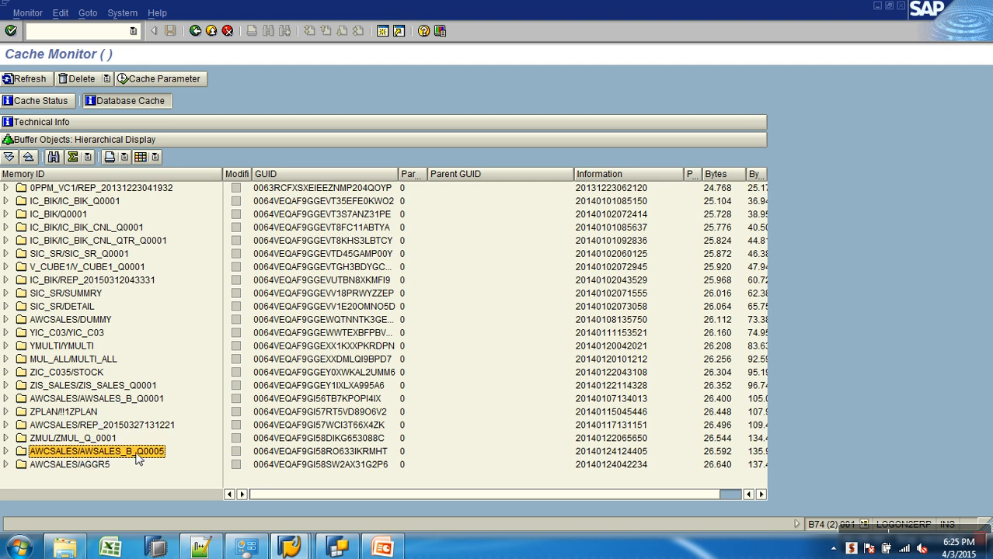
pyautogui.click(51, 117)
pyautogui.click(78, 80)
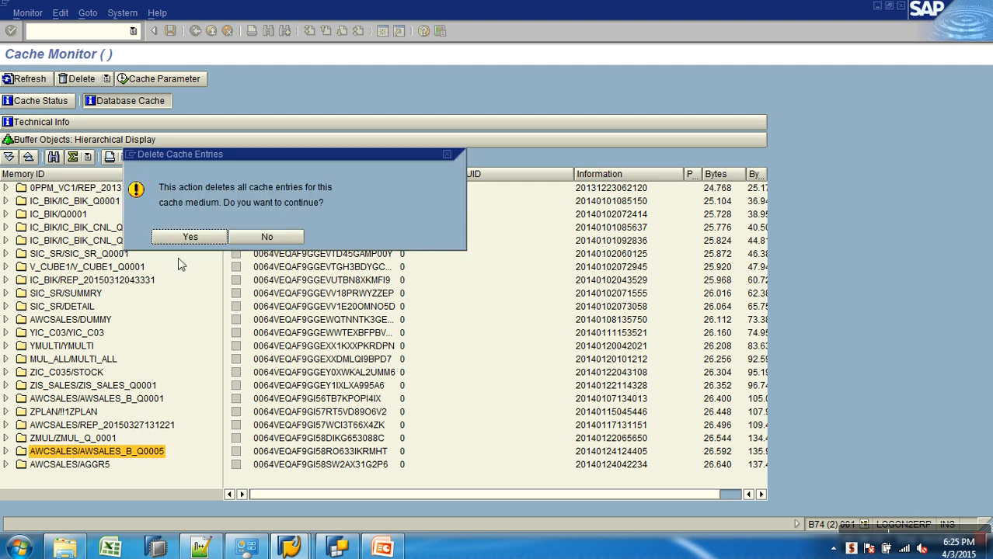
pyautogui.click(267, 236)
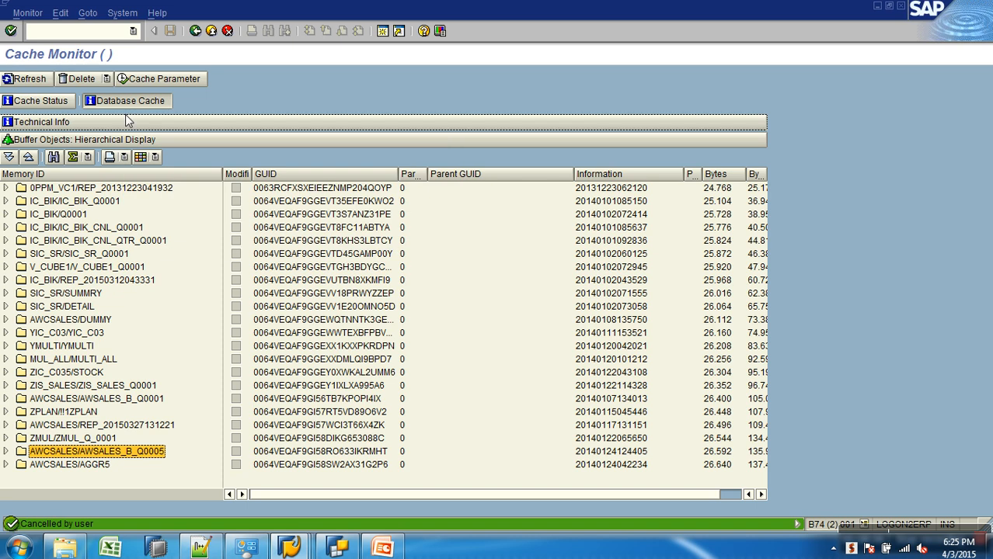
pyautogui.click(108, 80)
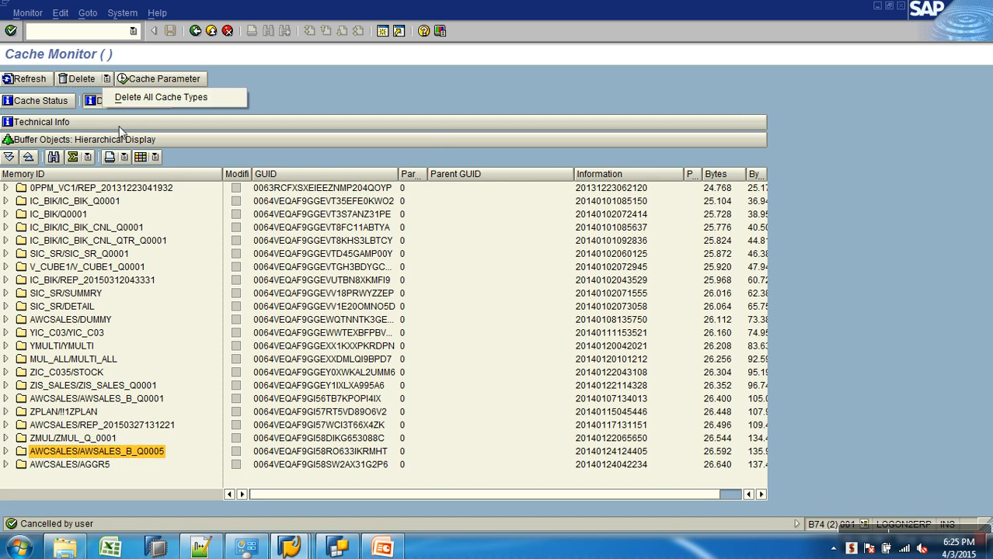
# - Delete only the AWCSALES/AWSALES_B_Q0005 entry from the database cache and execute the query again from the Query Monitor
pyautogui.rightClick(129, 456)
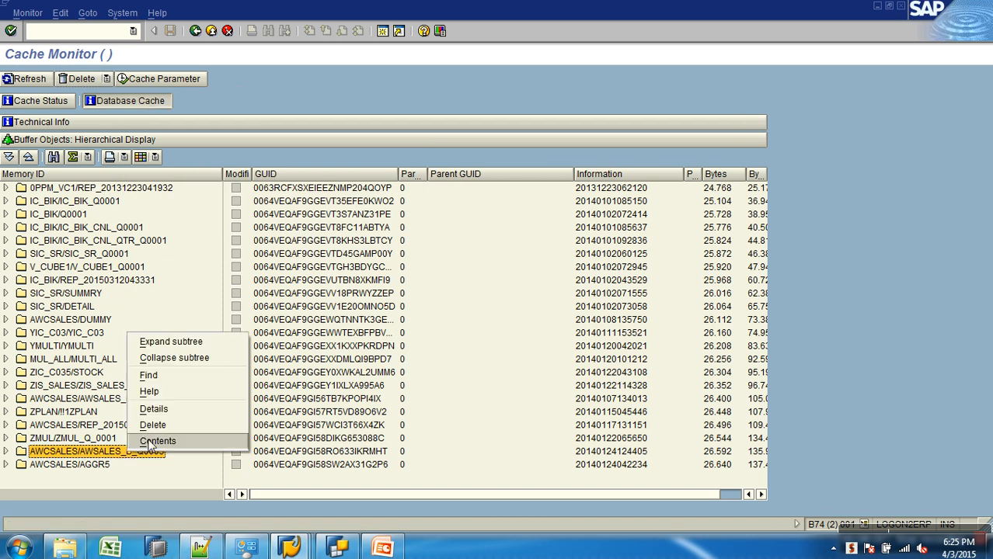
pyautogui.click(155, 425)
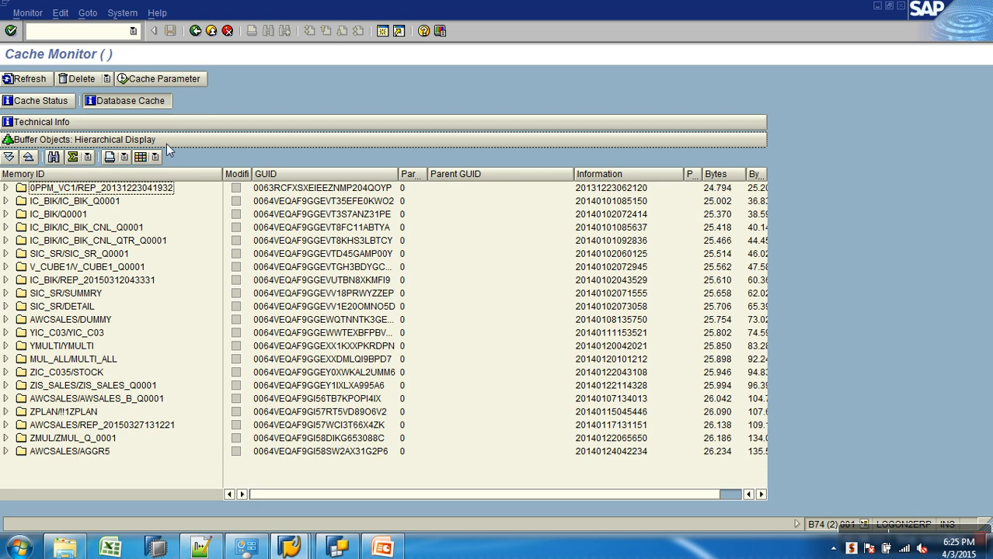
pyautogui.click(196, 31)
pyautogui.click(49, 81)
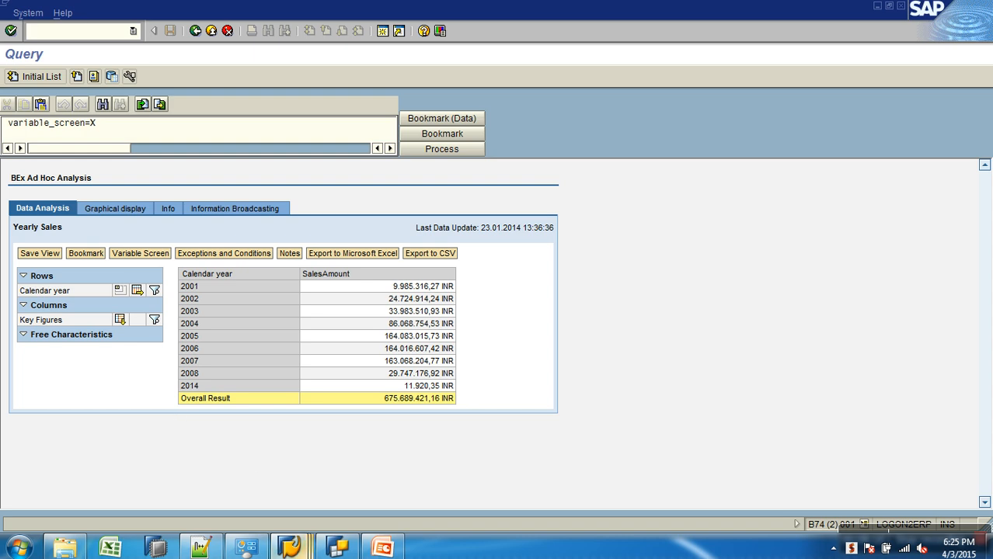
# - Switch back to the BEx Query Designer notes in Notepad++ and add the line "-- Rows / Columns"
pyautogui.click(299, 550)
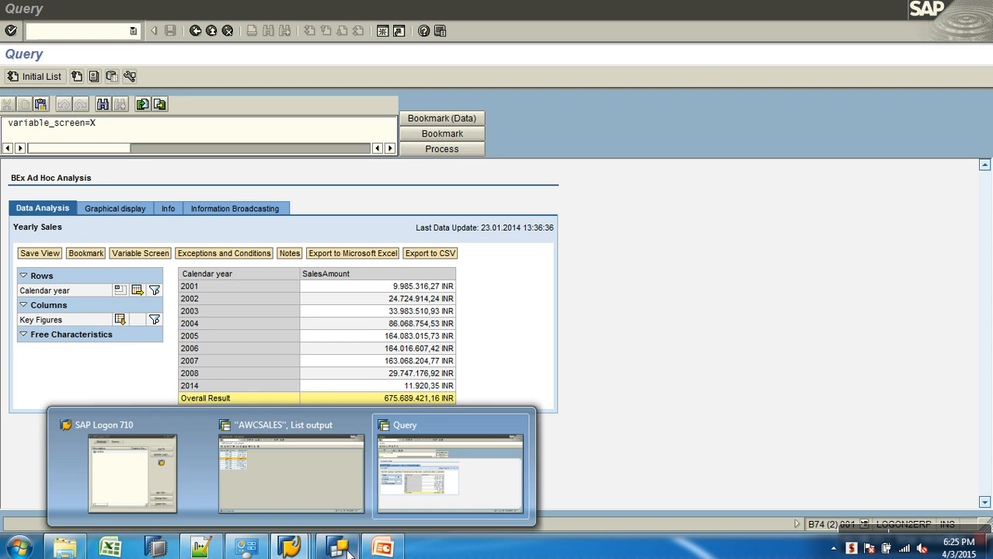
pyautogui.click(202, 549)
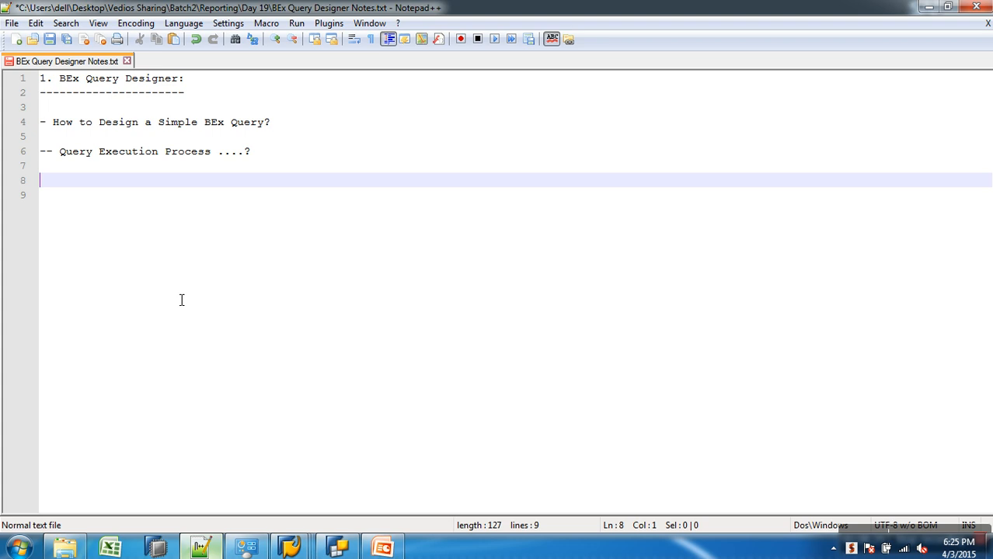
pyautogui.write('Rows')
pyautogui.write('/ Columns')
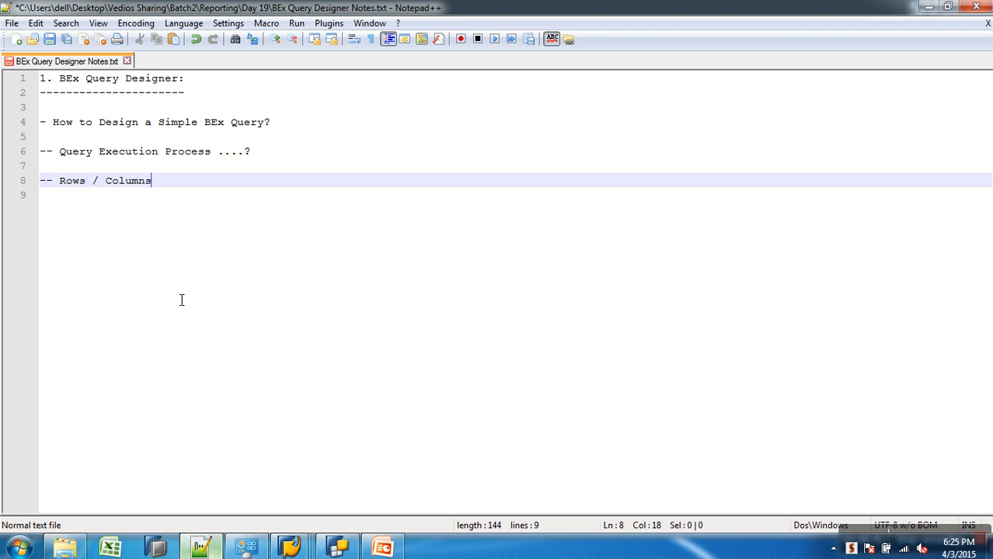
# - Switch to the BEx Query Designer and add the SalesAmount key figure to the Yearly Sales columns two more times
pyautogui.press('Return')
pyautogui.press('Return')
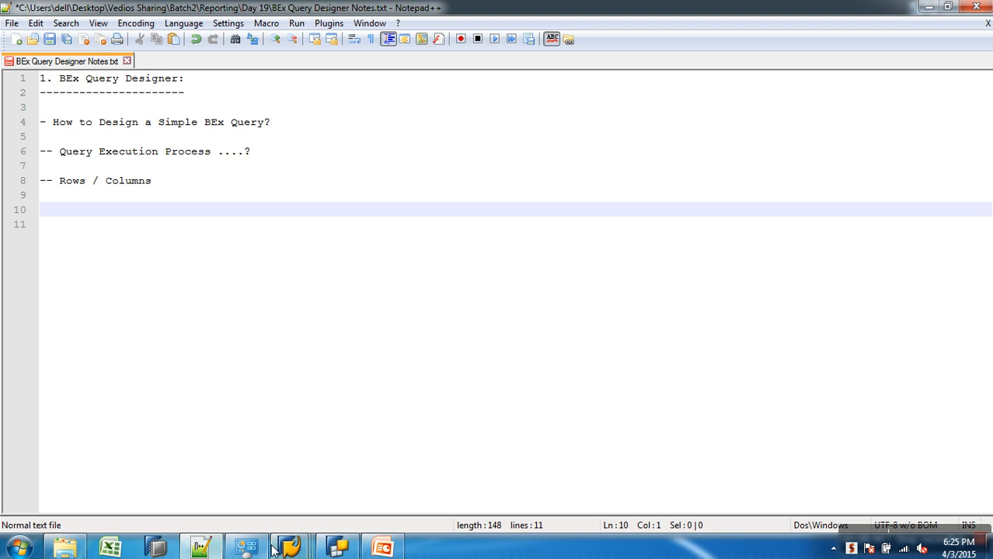
pyautogui.click(336, 548)
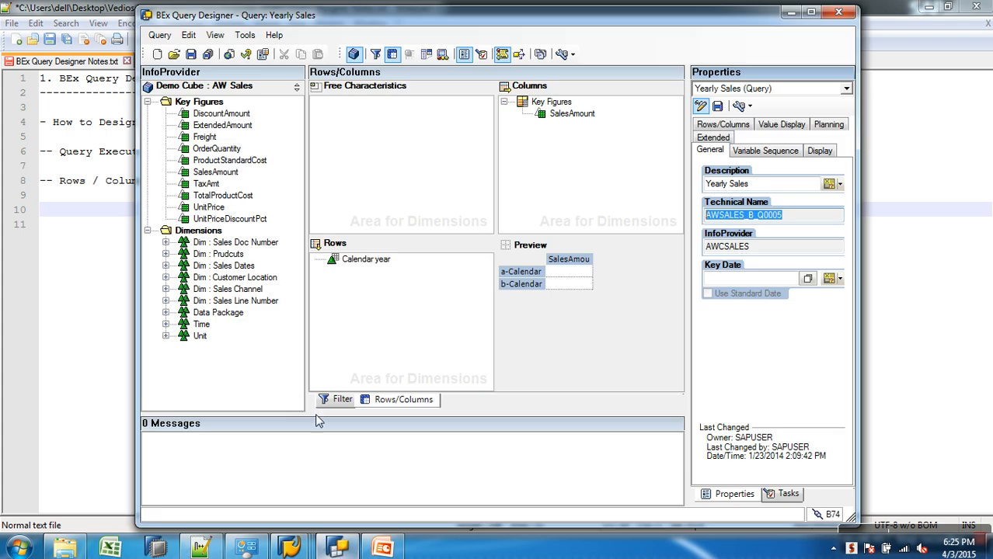
pyautogui.click(574, 115)
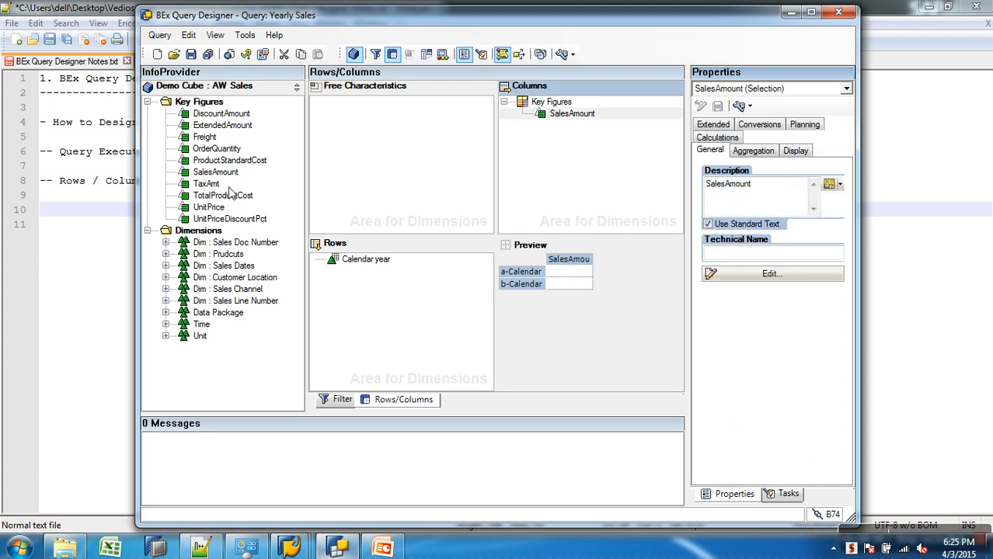
pyautogui.moveTo(227, 173); pyautogui.dragTo(516, 154)
pyautogui.moveTo(229, 175); pyautogui.dragTo(560, 160)
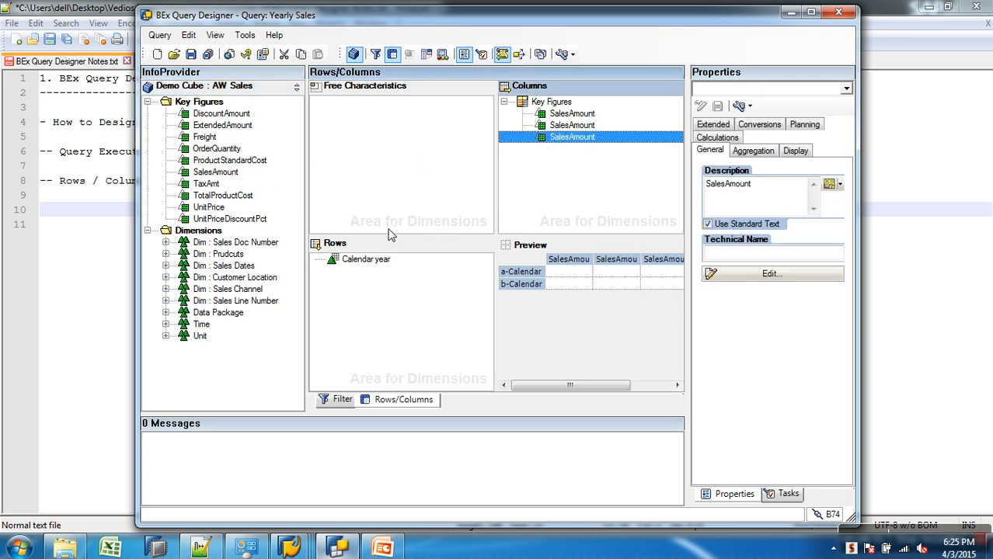
# - Try to add Calendar year from the Time dimension to the query rows a second time
pyautogui.click(371, 260)
pyautogui.doubleClick(191, 327)
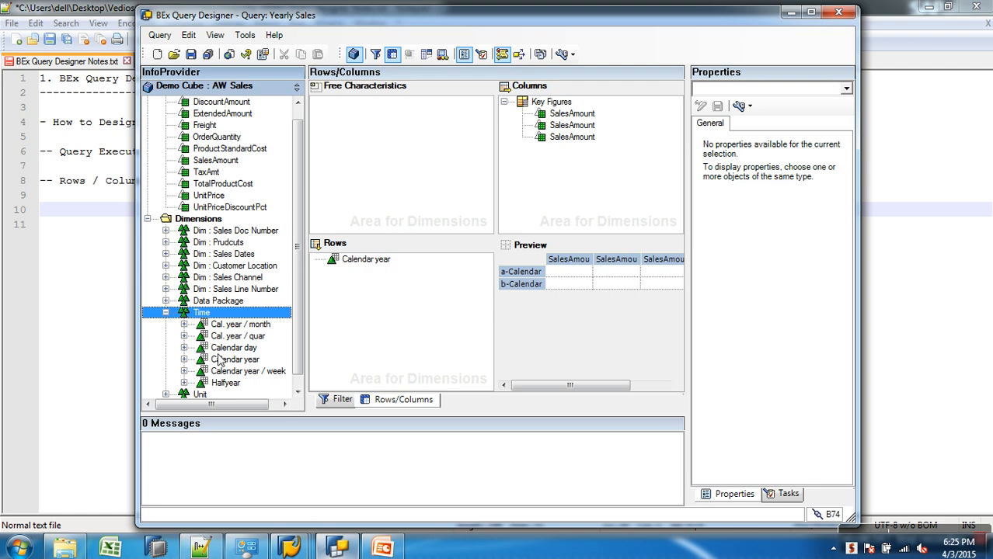
pyautogui.moveTo(234, 359); pyautogui.dragTo(407, 306)
pyautogui.moveTo(249, 360); pyautogui.dragTo(357, 314)
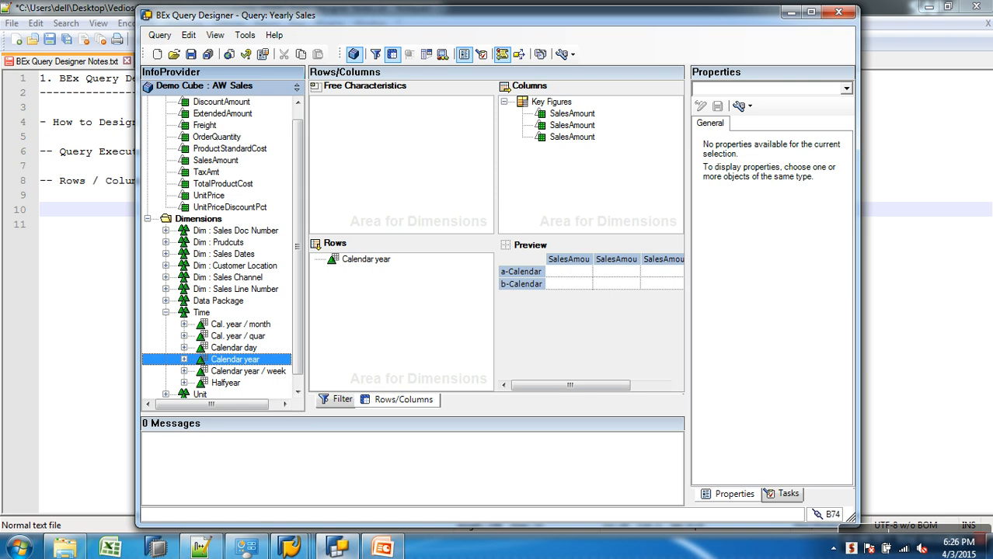
# - Switch back to the Notepad++ notes and add the line "-- Free Characteristics" below the Rows / Columns topic, correcting its spelling
pyautogui.click(90, 215)
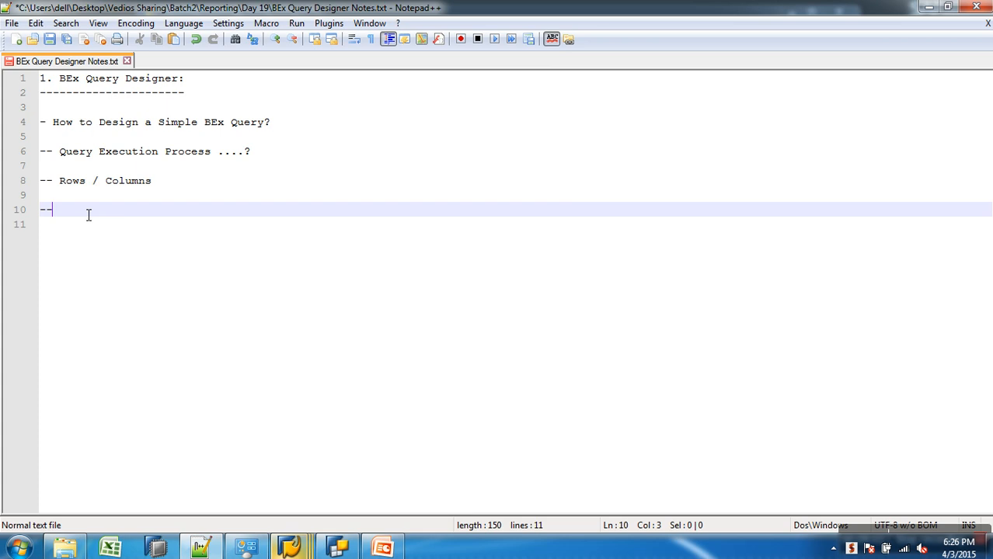
pyautogui.write('-- Free Chracteristics')
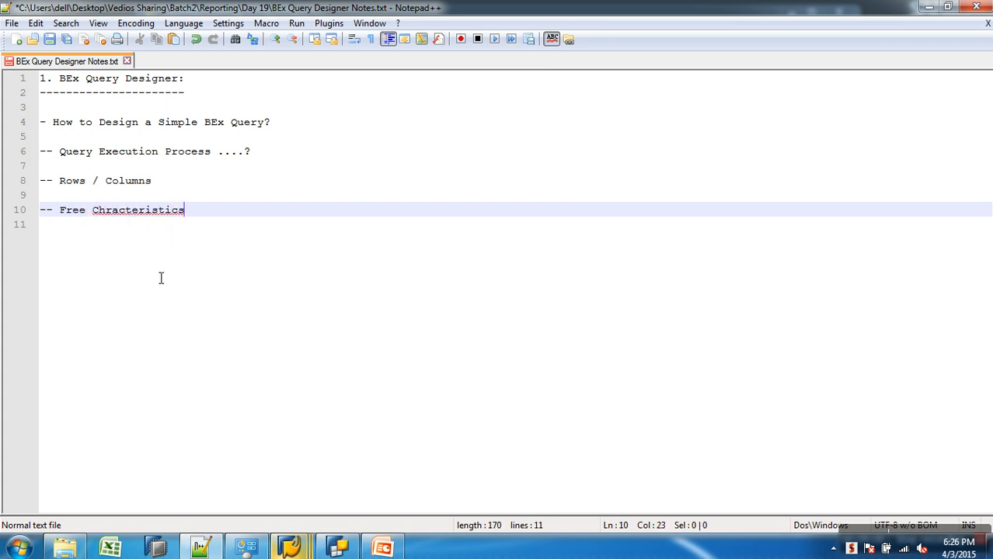
pyautogui.click(115, 215)
pyautogui.press('BackSpace')
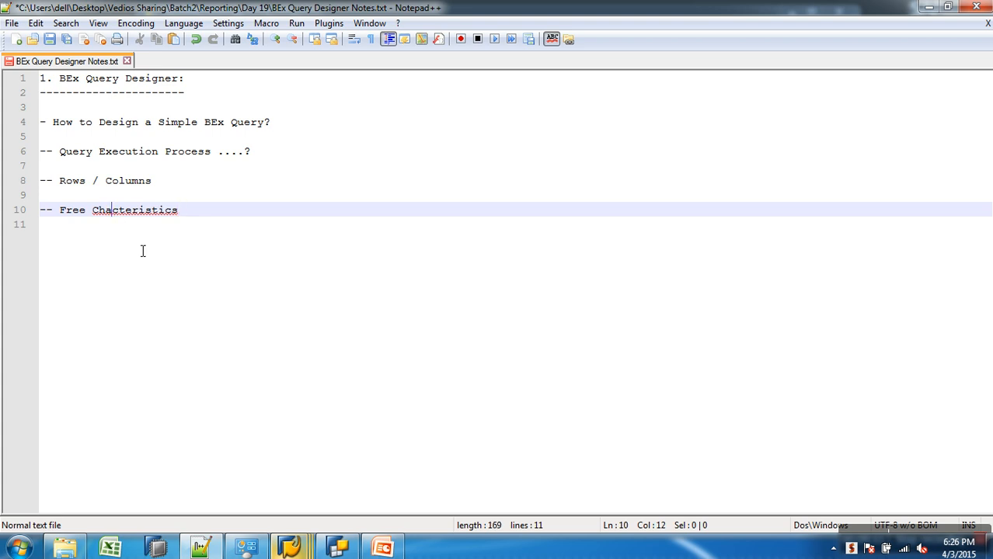
pyautogui.write('rac')
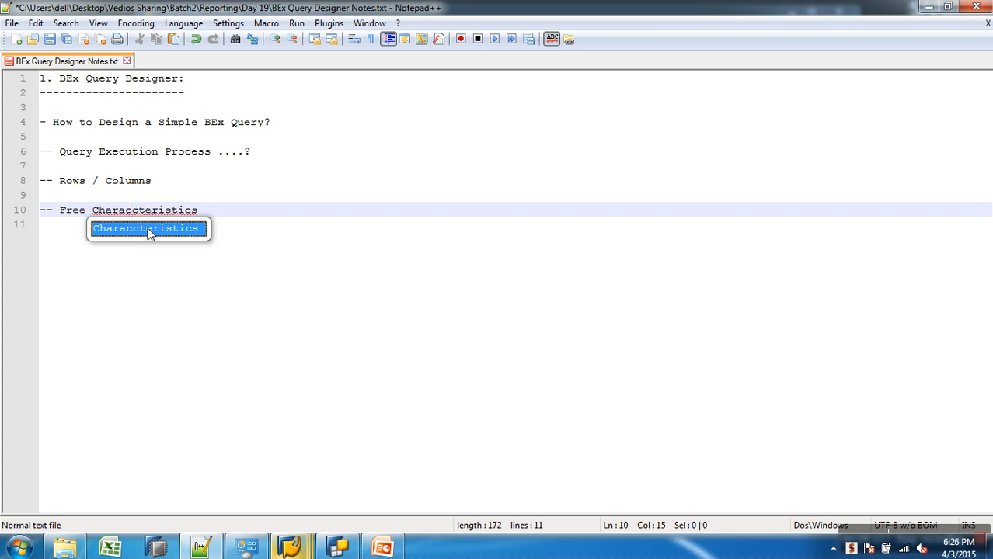
pyautogui.press('Delete')
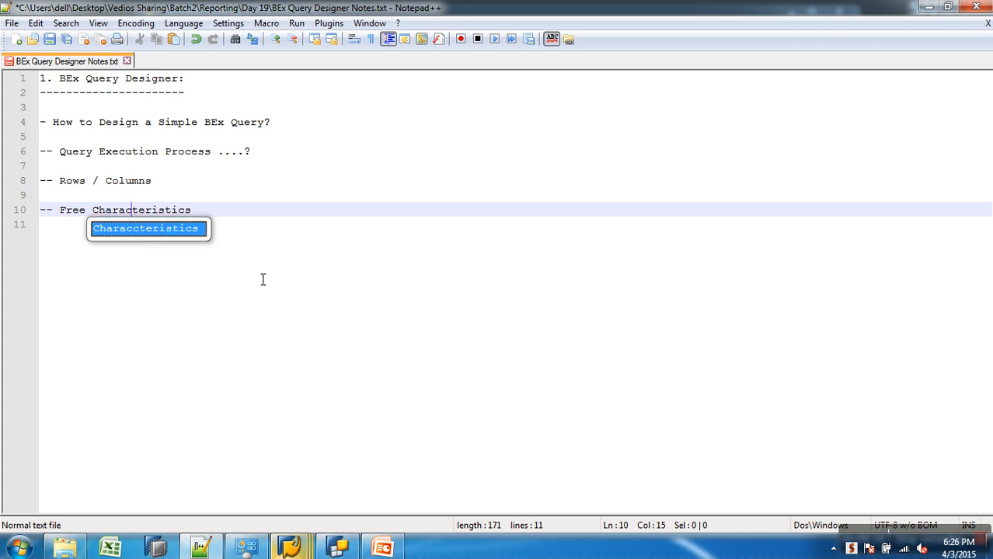
pyautogui.click(262, 279)
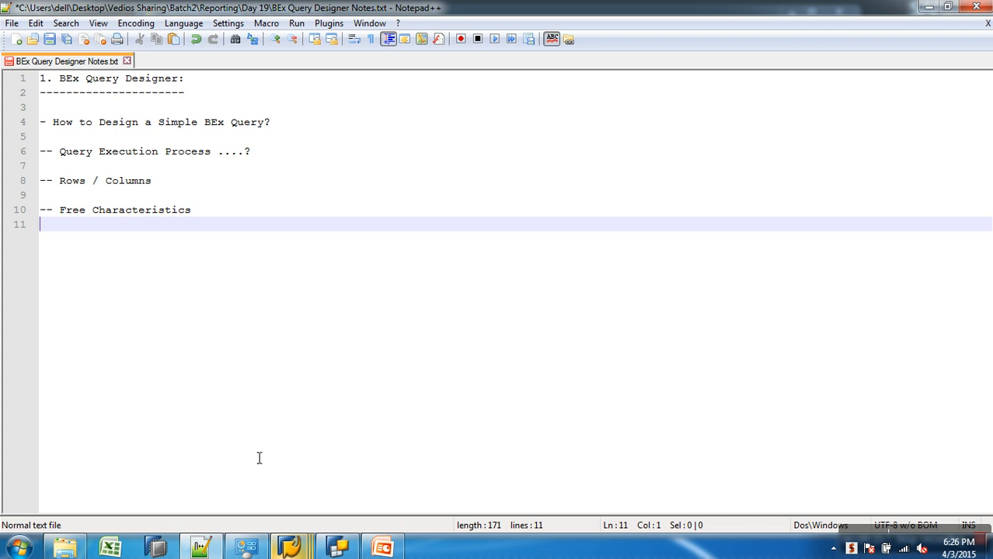
# - In the BEx Query Designer, add Cal. year / quar and Cal. year / month to the Free Characteristics and save the query
pyautogui.click(337, 548)
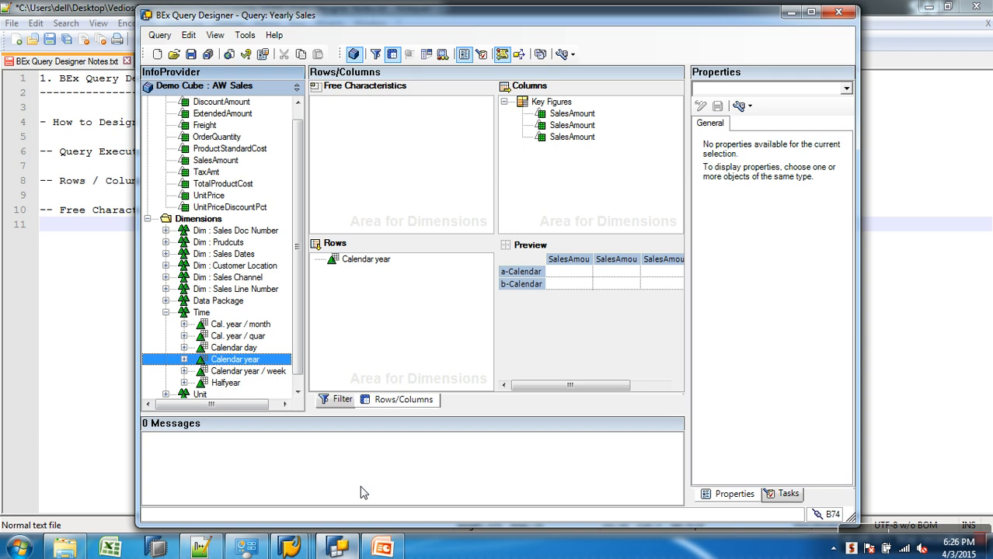
pyautogui.click(371, 174)
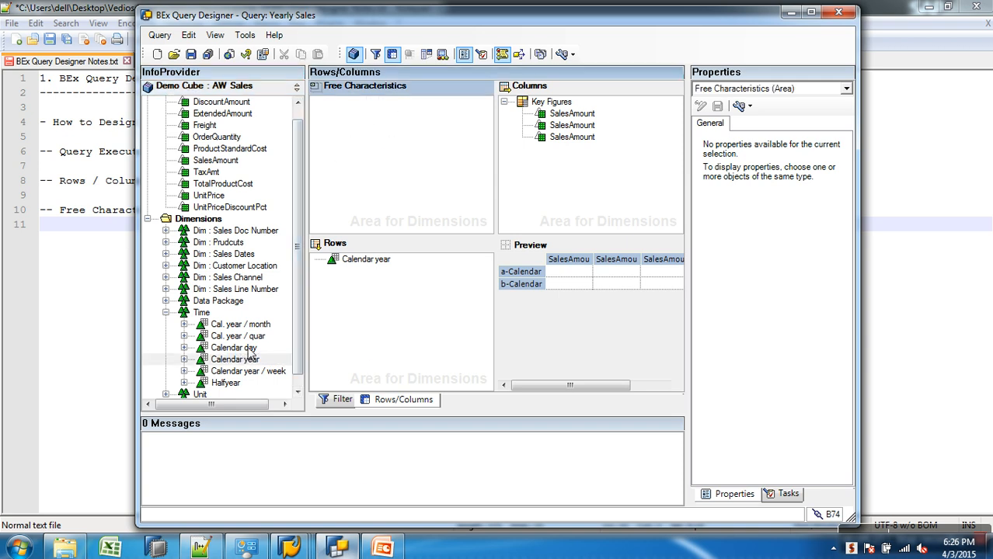
pyautogui.moveTo(264, 338); pyautogui.dragTo(351, 171)
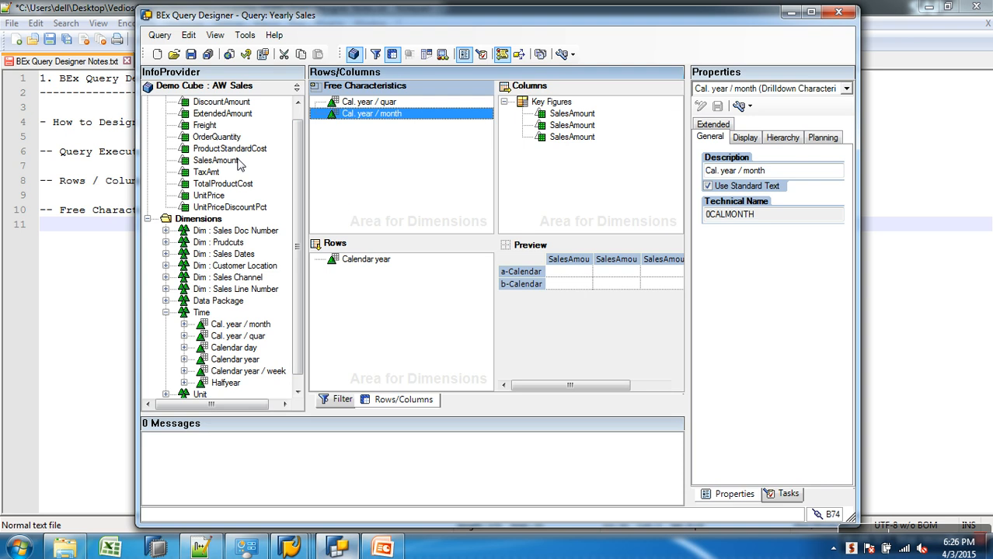
pyautogui.click(191, 54)
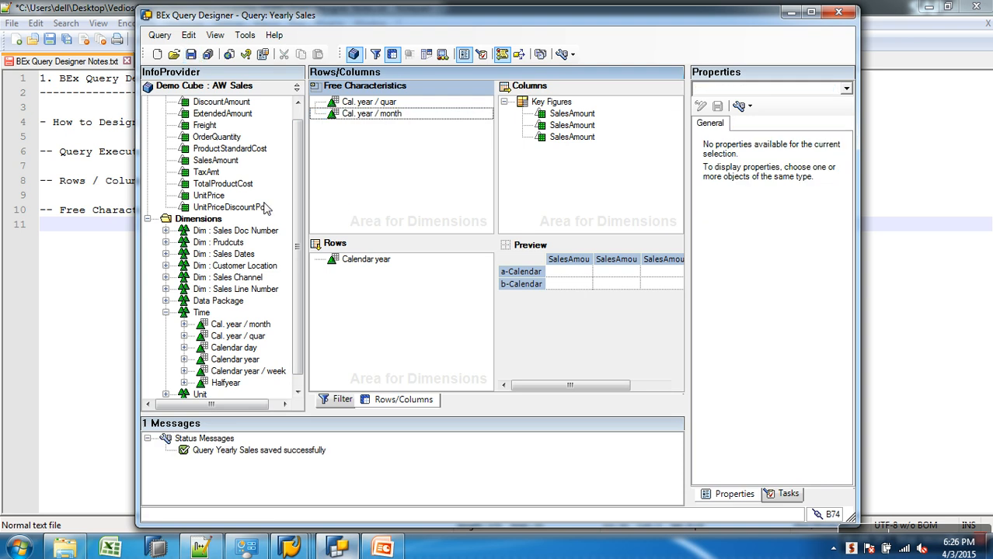
# - Switch to the SAP Query window, leave the old output and execute the Yearly Sales query again from the Query Monitor
pyautogui.moveTo(289, 548)
pyautogui.click(434, 492)
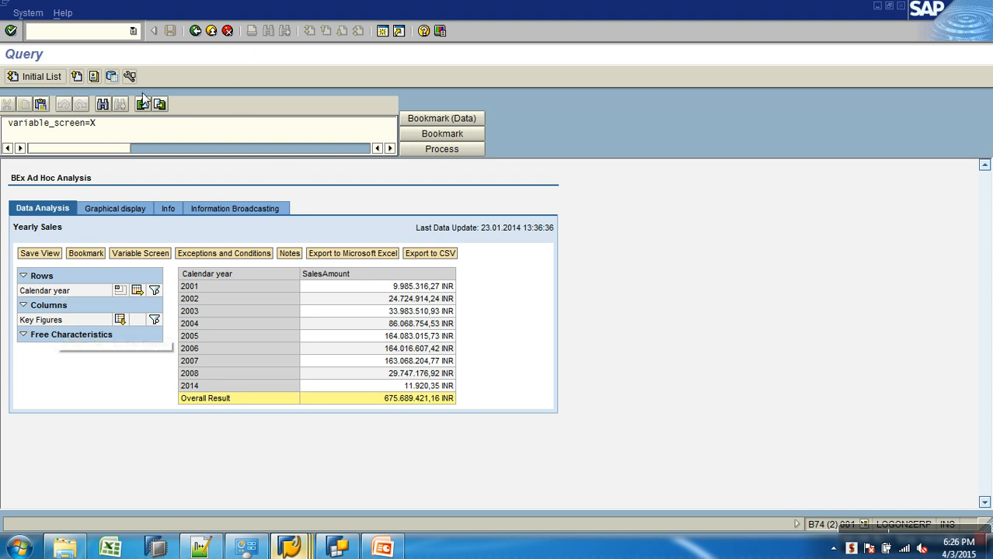
pyautogui.click(196, 31)
pyautogui.click(40, 82)
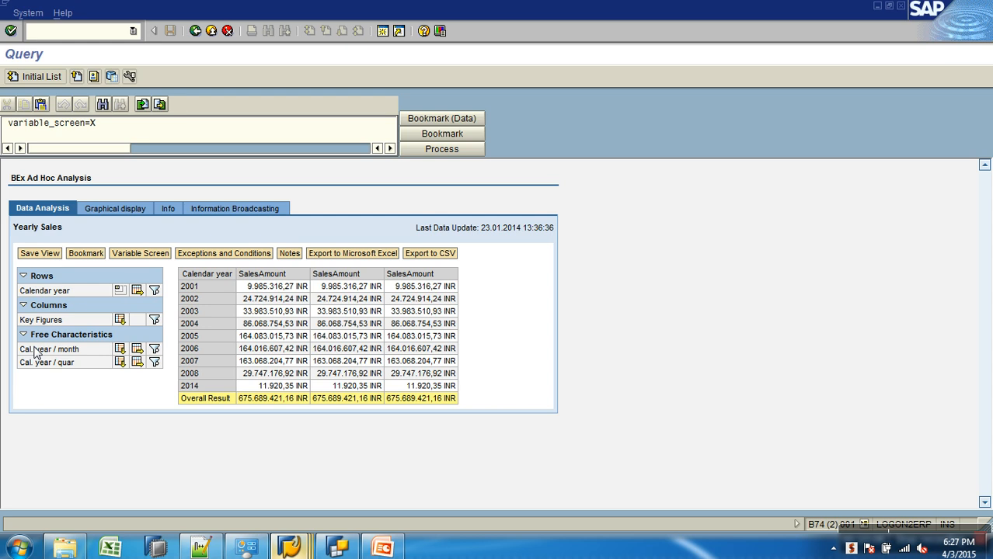
# - Remove Calendar year from the output's rows, drill down by Cal. year / quar in the rows and review the quarterly sales
pyautogui.click(119, 290)
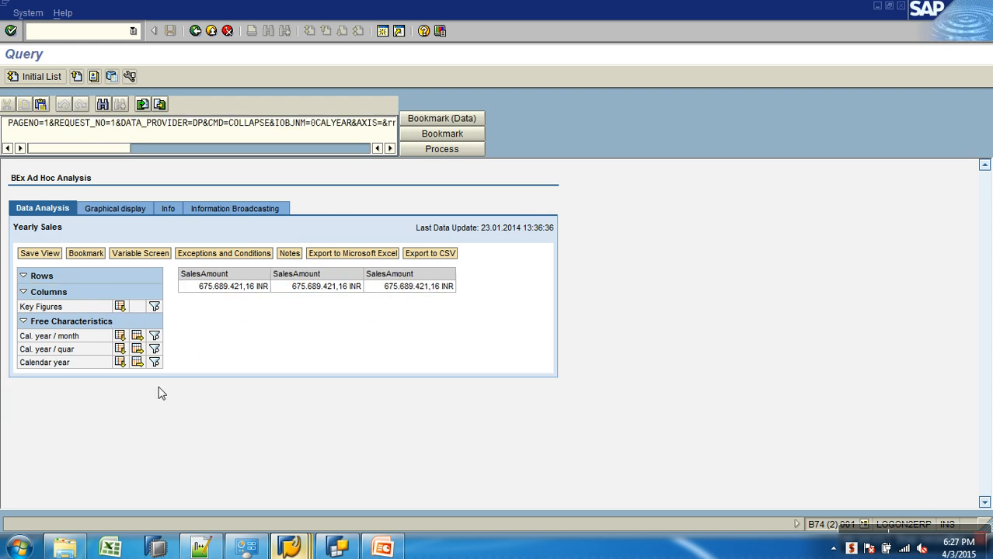
pyautogui.click(120, 350)
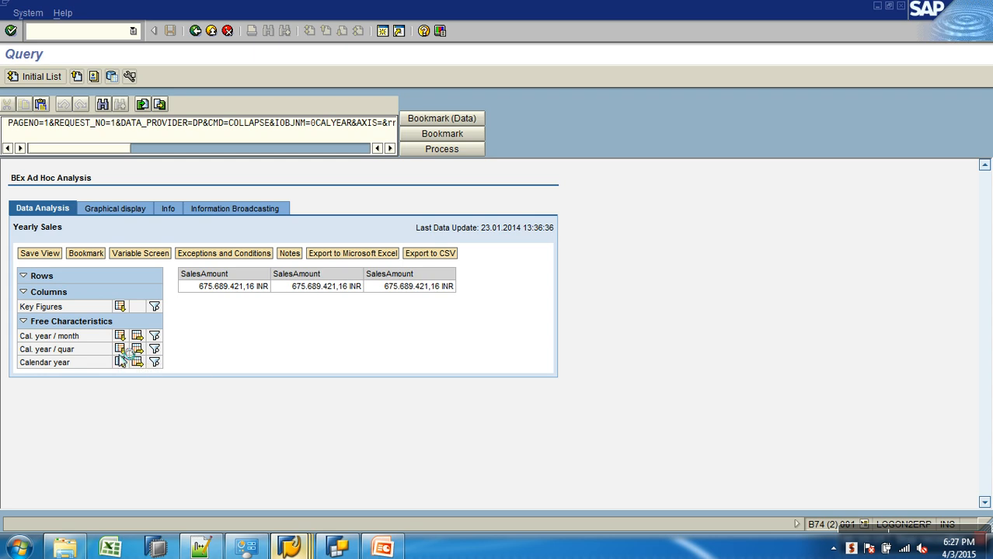
pyautogui.scroll(-3, 209, 390)
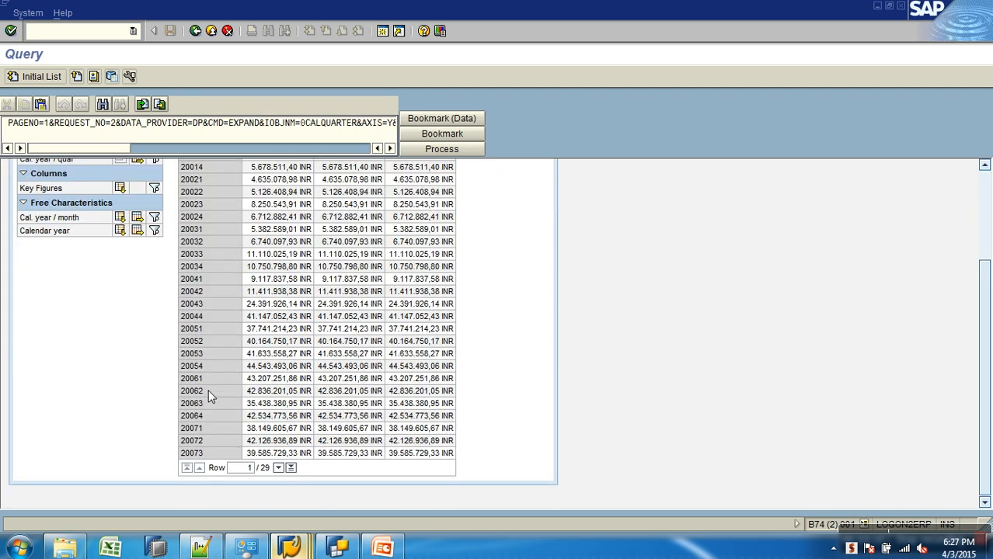
pyautogui.scroll(3, 208, 390)
# - Replace the quarterly drilldown in the rows with Cal. year / month, and return the rows to Calendar year
pyautogui.click(119, 291)
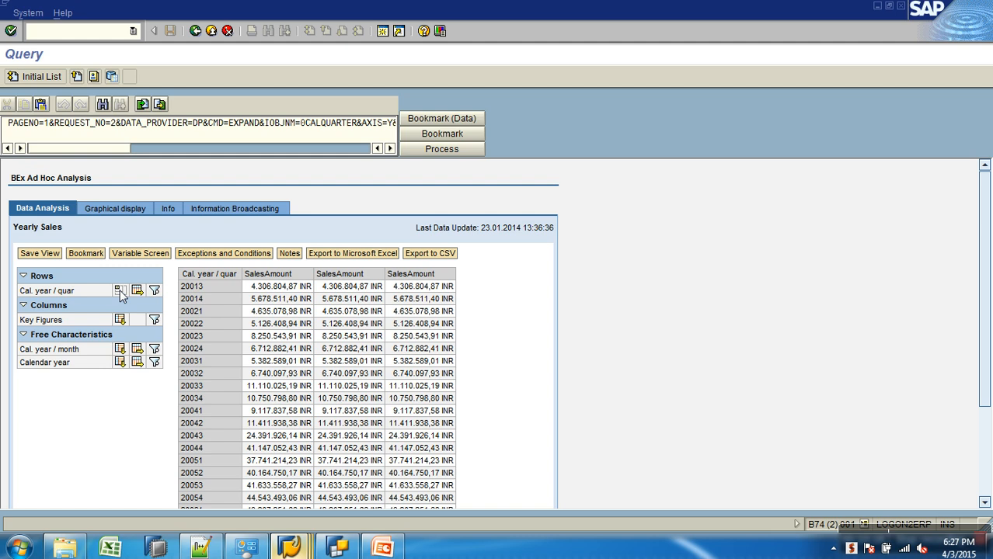
pyautogui.click(120, 335)
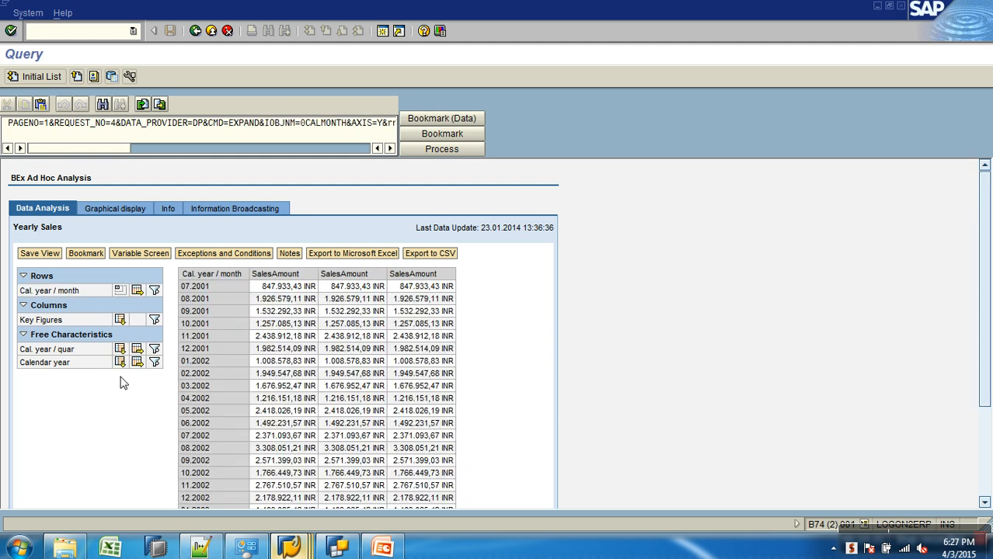
pyautogui.click(120, 292)
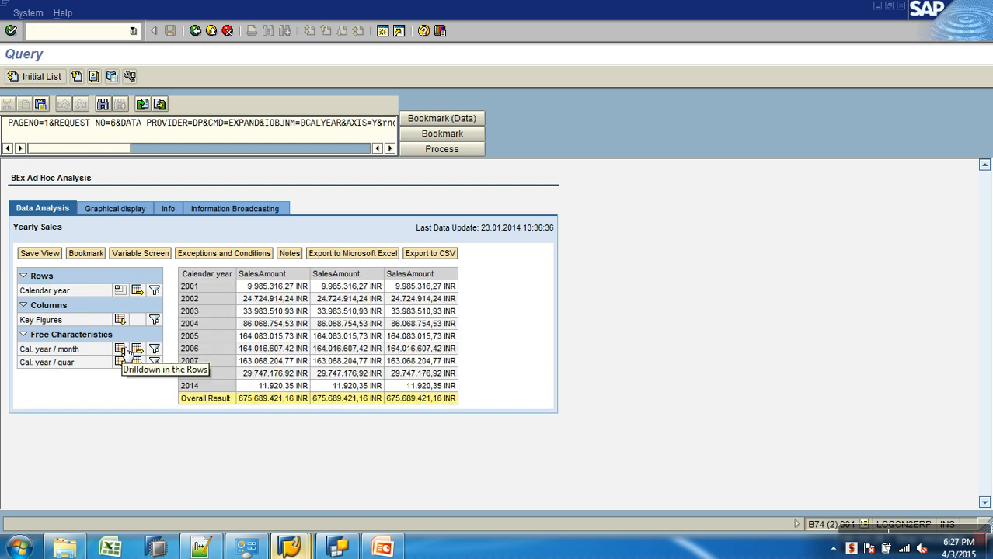
# - Filter Calendar year in the query output to the value 2004
pyautogui.click(155, 290)
pyautogui.click(33, 317)
pyautogui.click(34, 471)
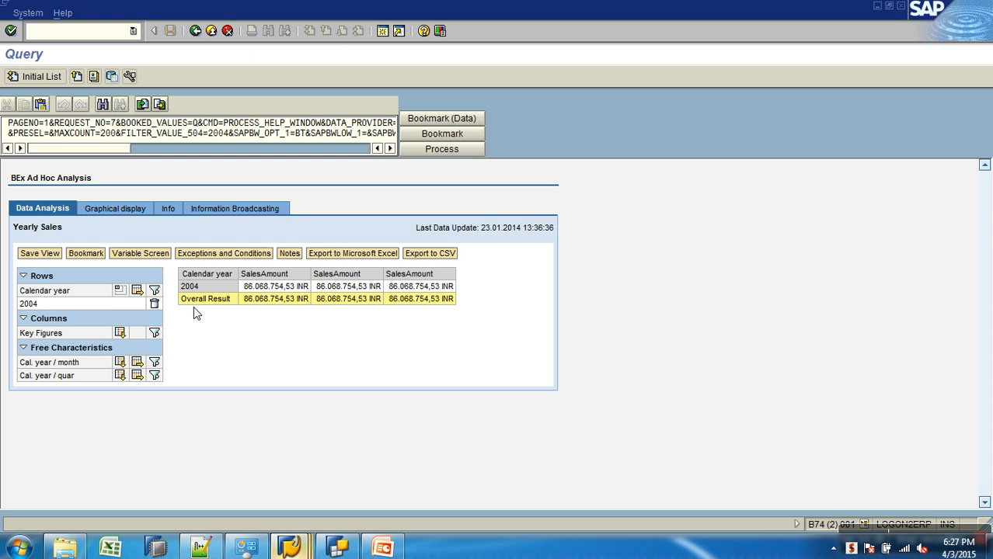
# - Drill the 2004 sales down by Cal. year / month in the rows, and move that monthly drilldown to the columns
pyautogui.click(119, 363)
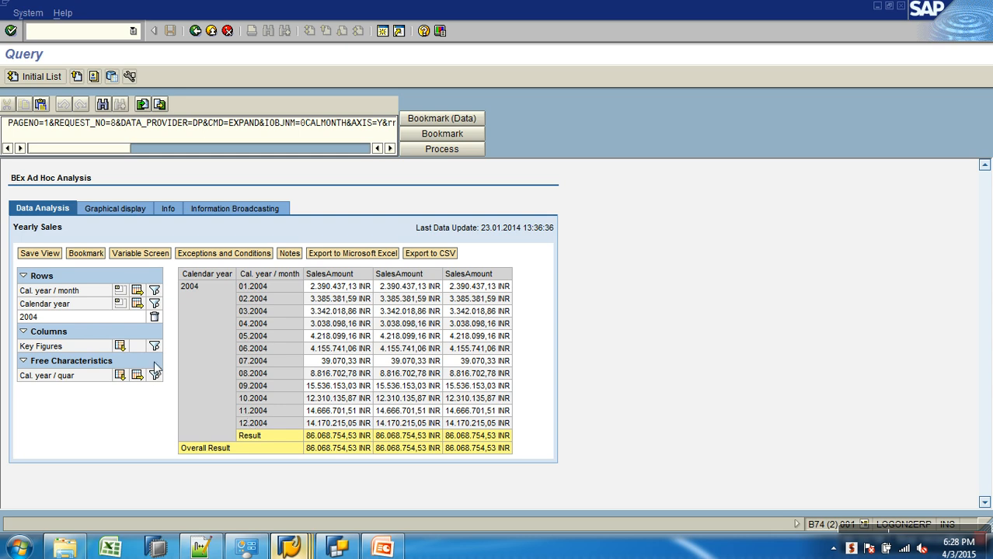
pyautogui.click(122, 306)
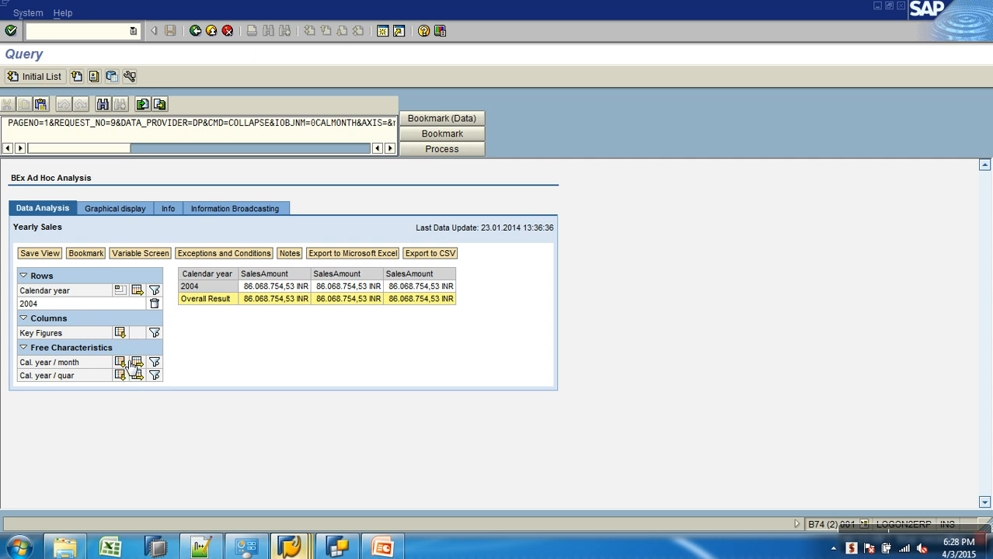
pyautogui.click(136, 363)
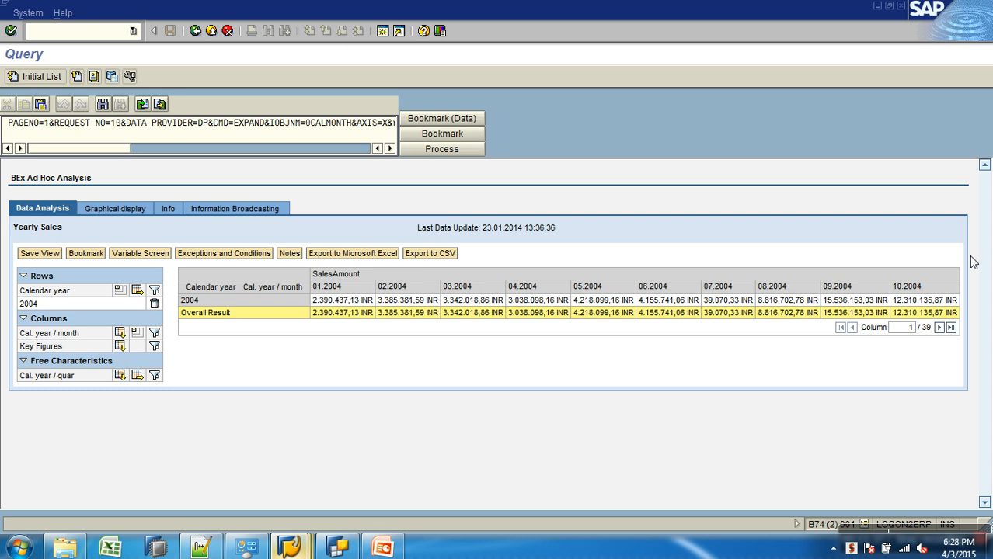
# - Switch to the Notepad++ notes and add the line "-- Filters / Restrictions" below the Free Characteristics topic
pyautogui.moveTo(346, 551)
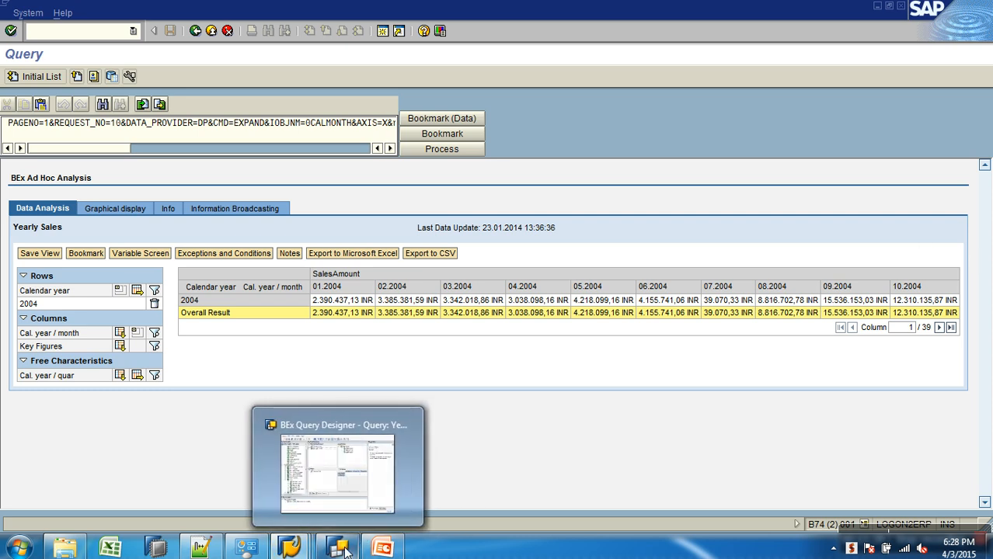
pyautogui.click(200, 548)
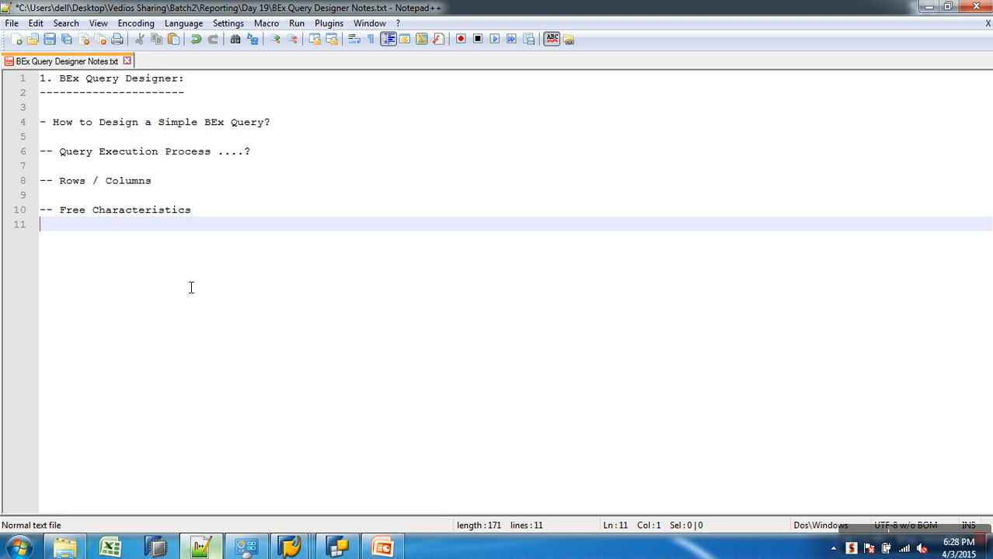
pyautogui.press('Return')
pyautogui.write('-')
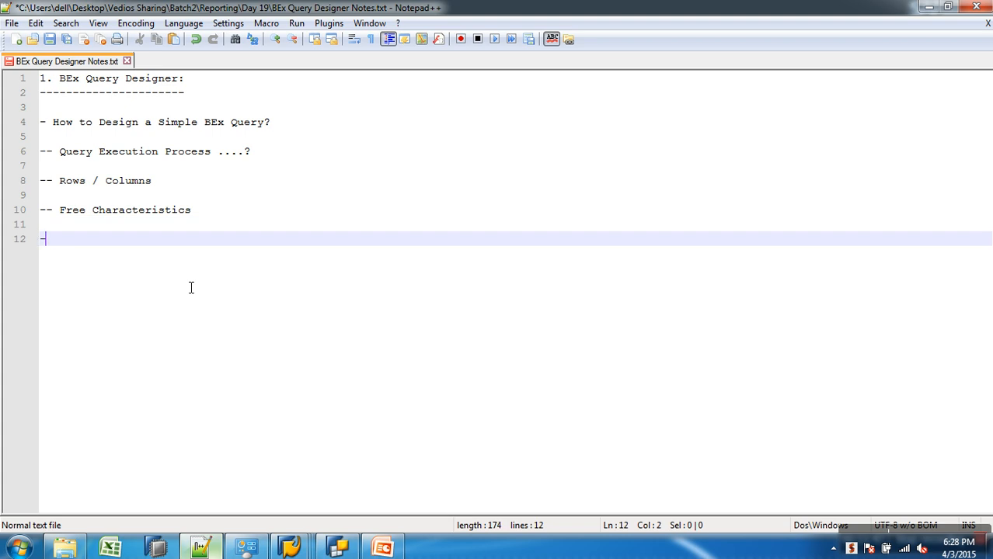
pyautogui.write('- Filters')
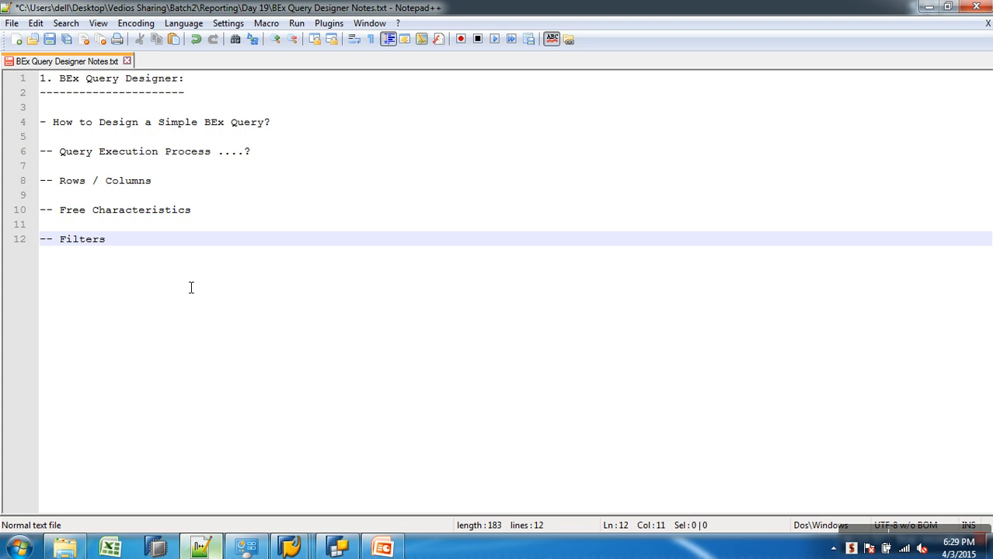
pyautogui.write('/ Restrictions')
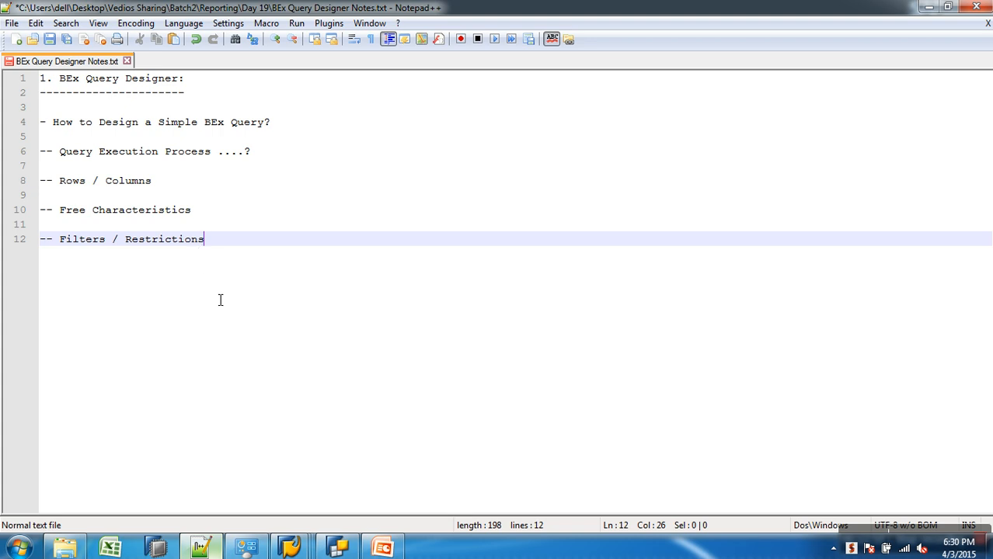
# - Switch to BEx Query Designer and open the filter definition of the Yearly Sales query
pyautogui.moveTo(44, 244); pyautogui.dragTo(237, 246)
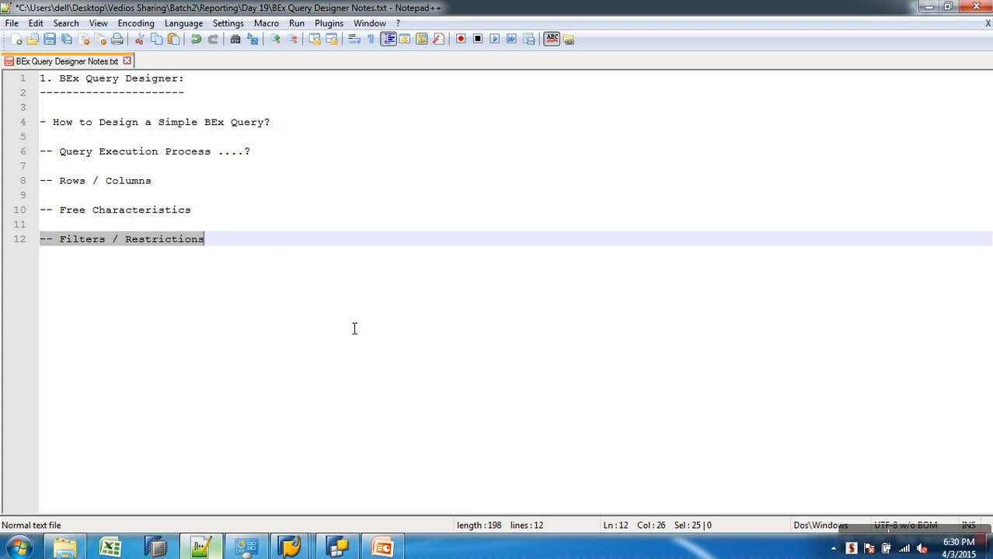
pyautogui.click(338, 546)
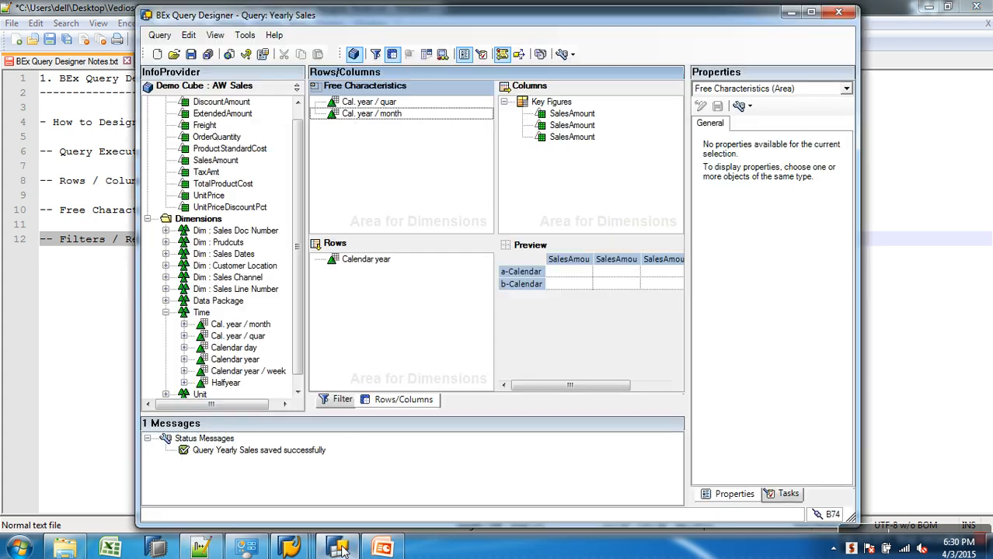
pyautogui.click(335, 403)
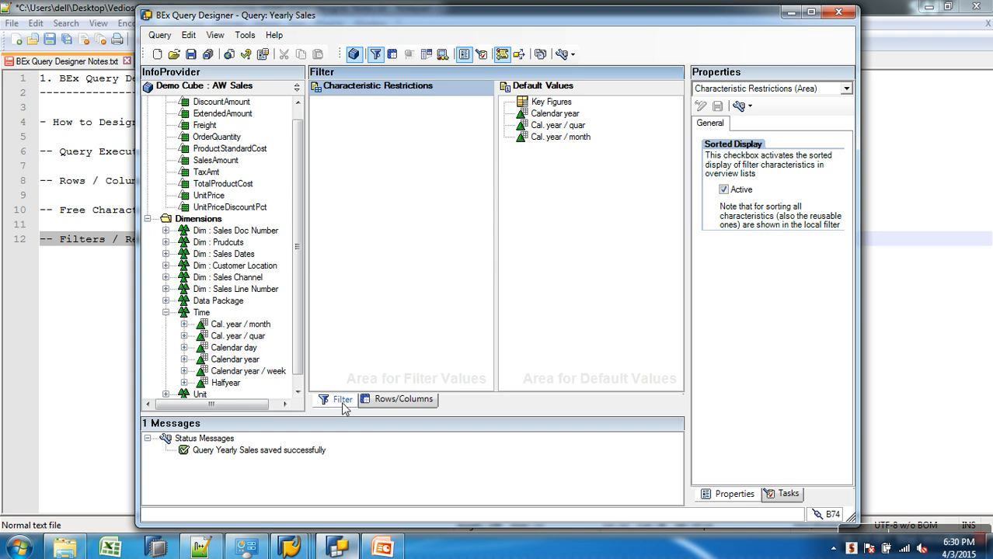
# - Restrict Calendar year in the Default Values to the single value 2004, and expand it to show the restriction
pyautogui.click(569, 114)
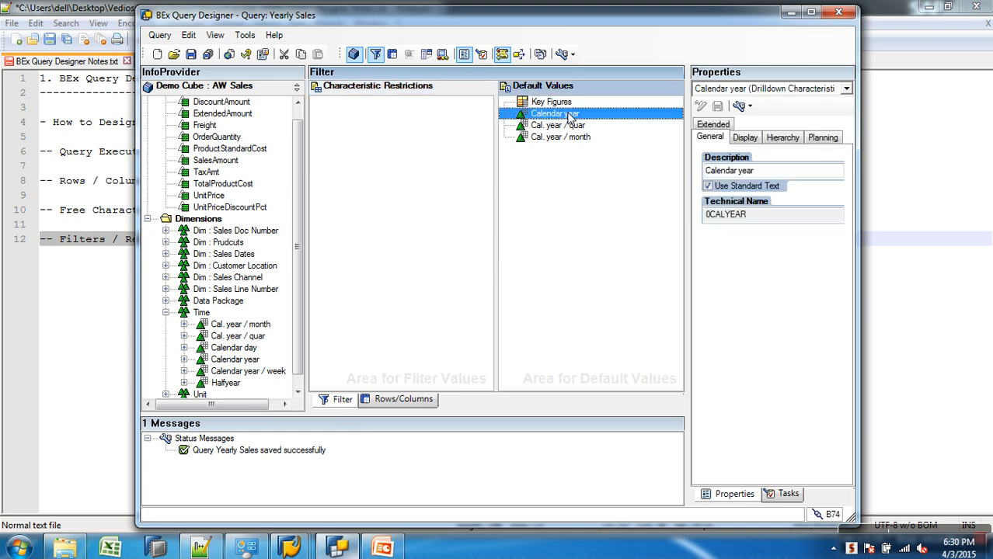
pyautogui.rightClick(571, 116)
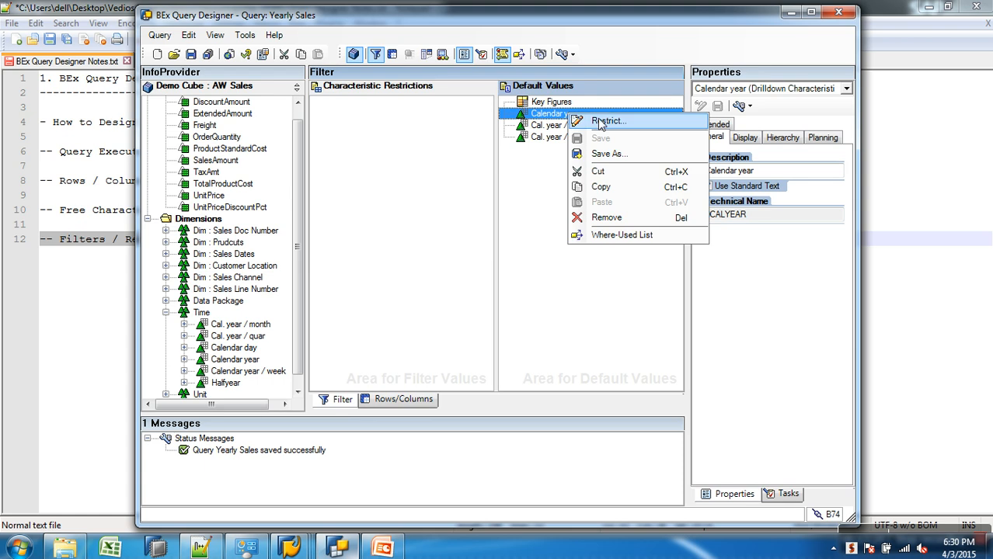
pyautogui.click(599, 123)
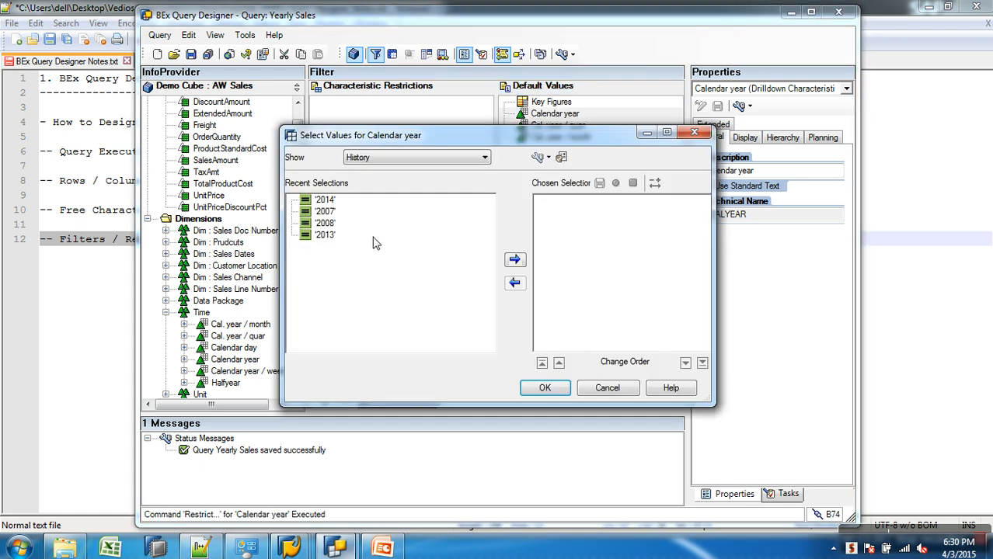
pyautogui.click(362, 157)
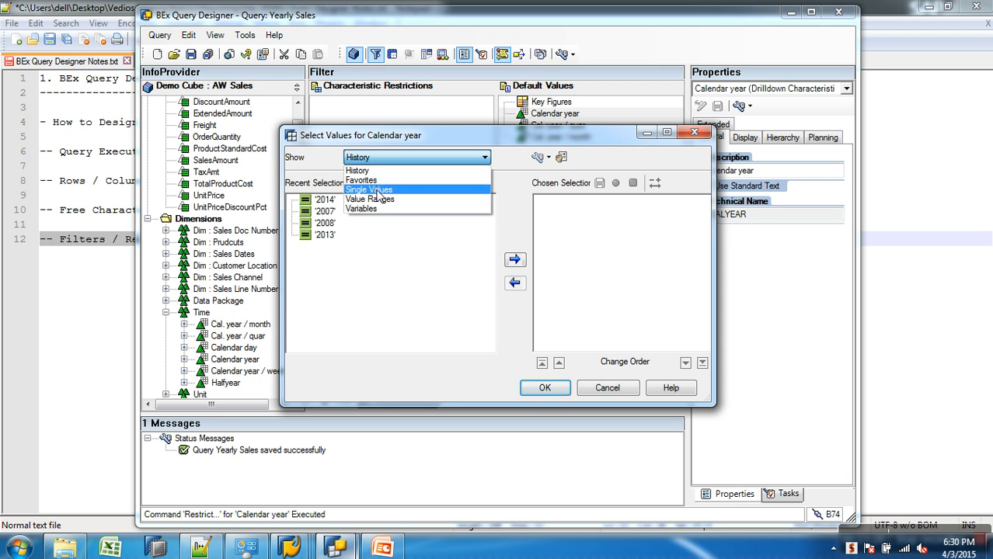
pyautogui.click(377, 191)
pyautogui.click(351, 274)
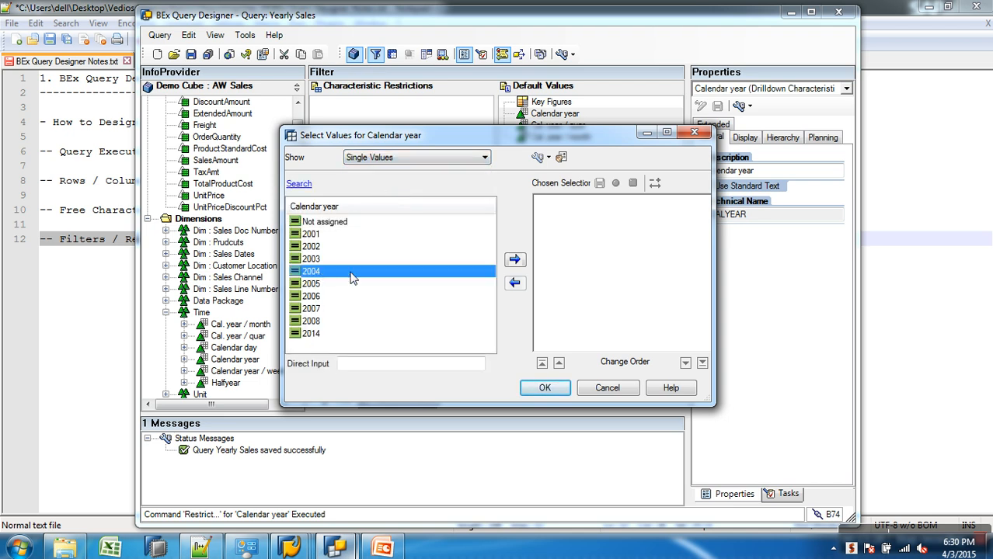
pyautogui.click(514, 260)
pyautogui.click(546, 388)
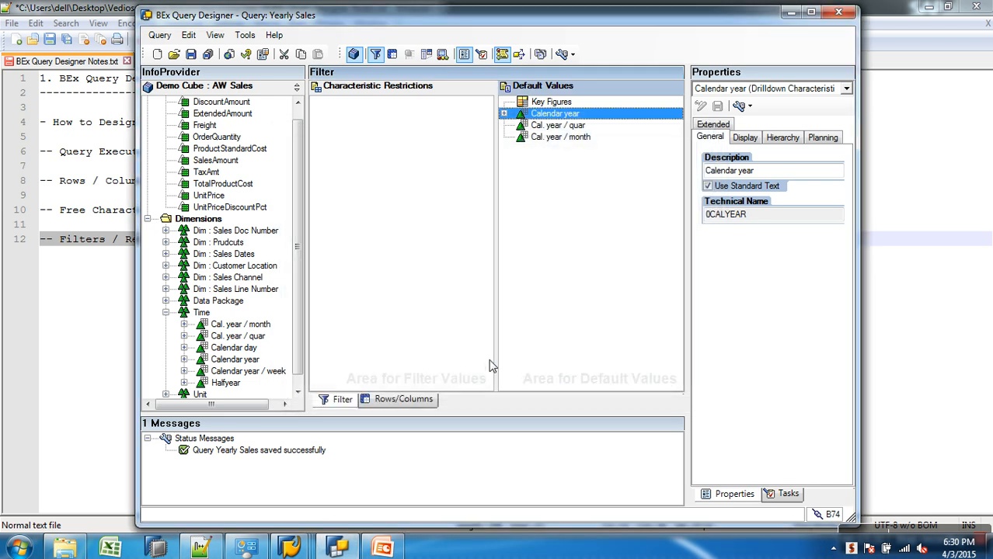
pyautogui.click(503, 113)
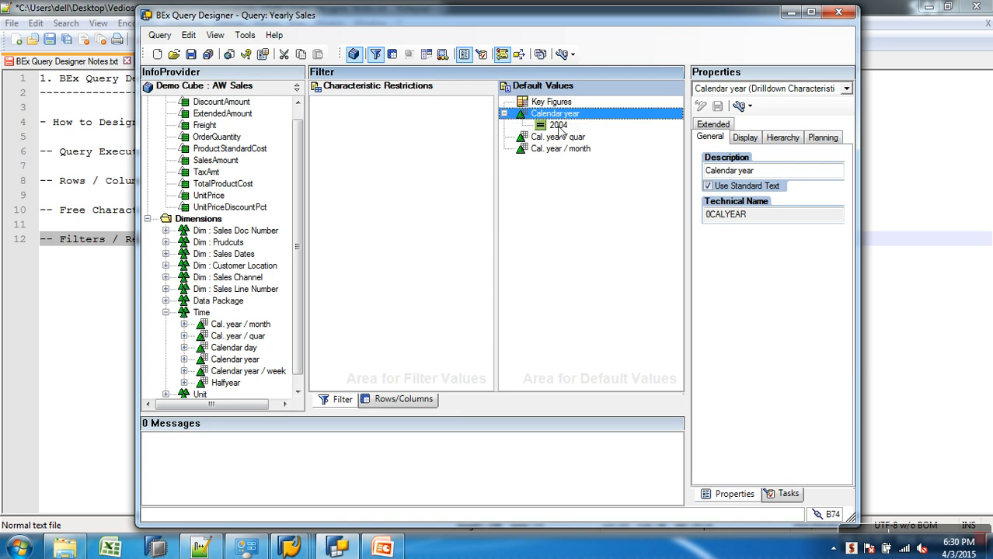
# - Save and re-execute the query in the SAP Query Monitor, and remove the 2004 filter from Calendar year in the output
pyautogui.click(190, 55)
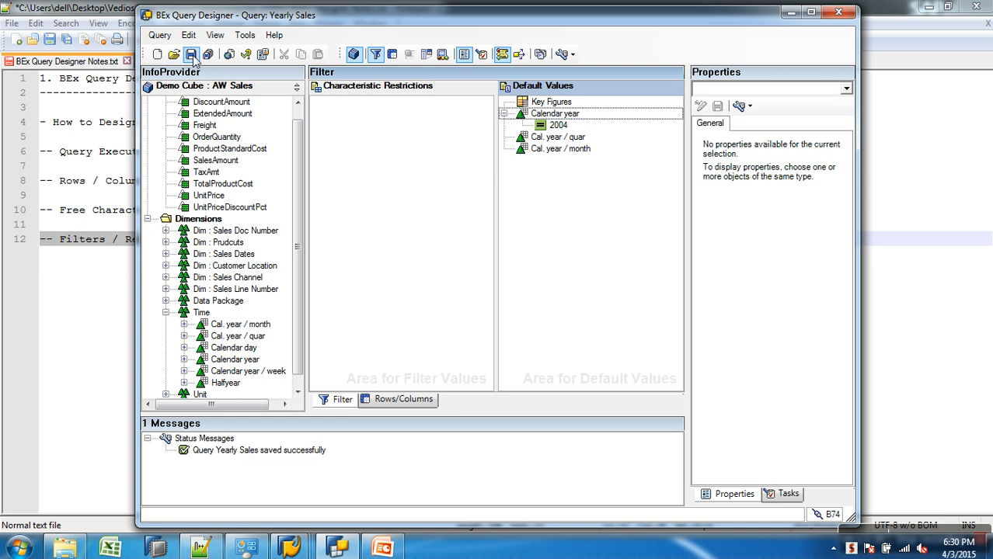
pyautogui.moveTo(299, 547)
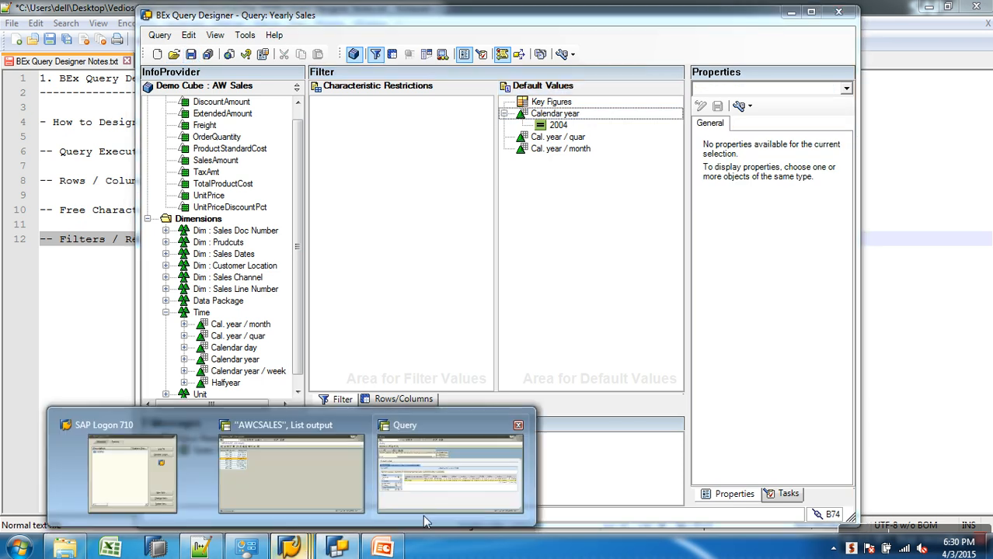
pyautogui.click(455, 466)
pyautogui.click(195, 31)
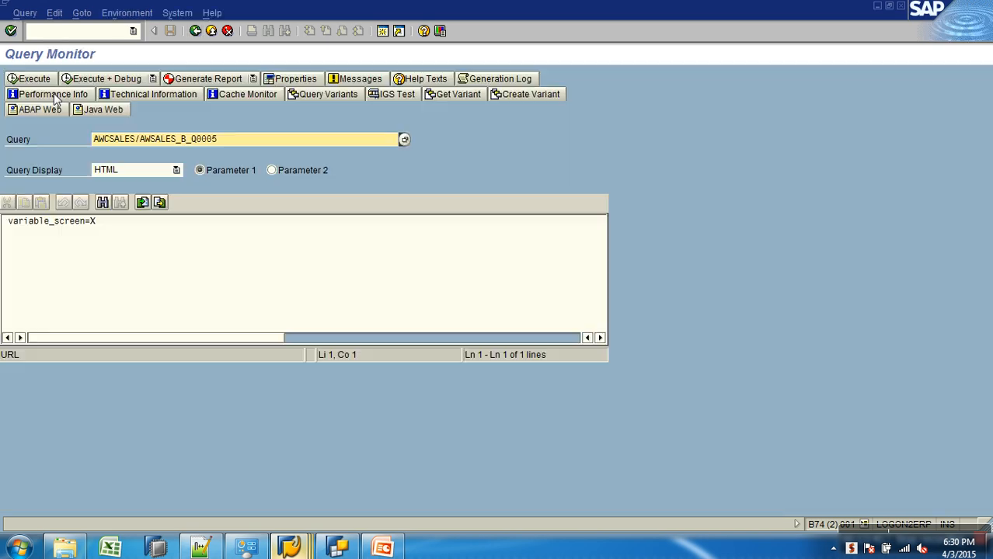
pyautogui.press('F8')
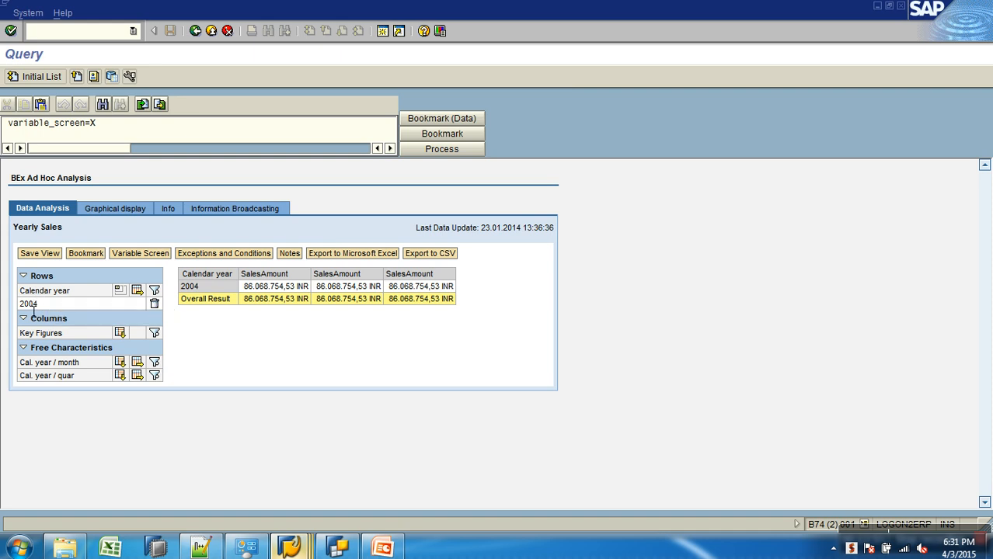
pyautogui.click(155, 305)
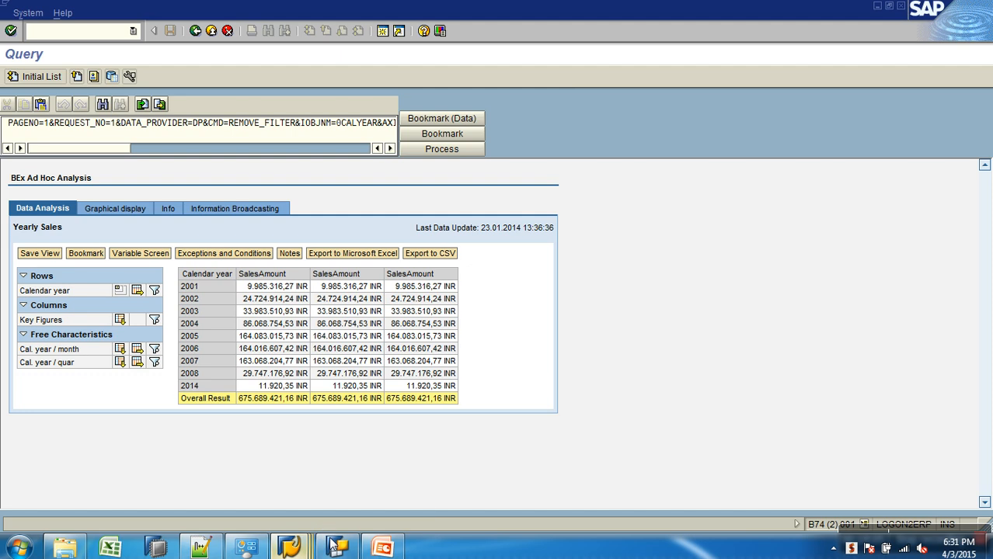
# - Switch back to BEx Query Designer and move Calendar year with its 2004 restriction from Default Values to Characteristic Restrictions
pyautogui.moveTo(339, 549)
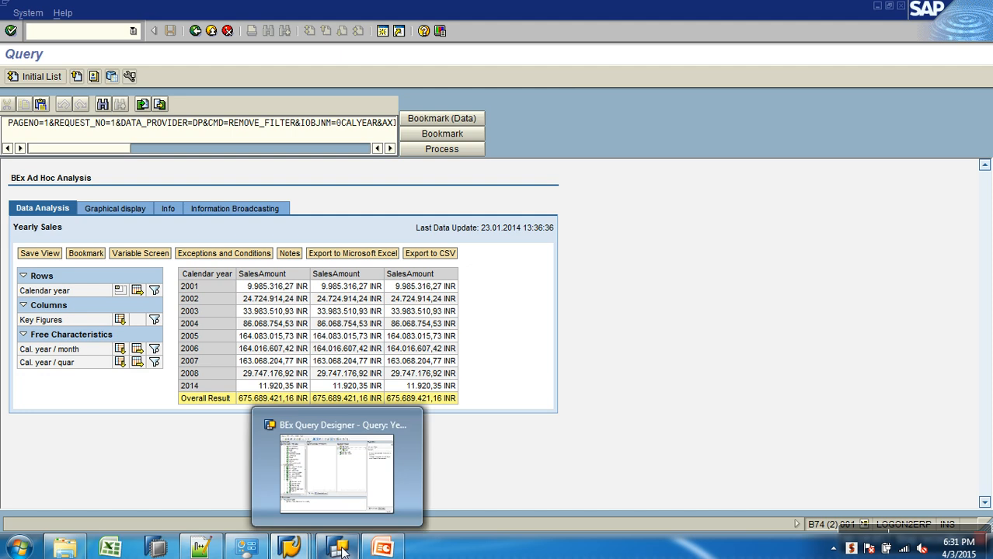
pyautogui.click(343, 548)
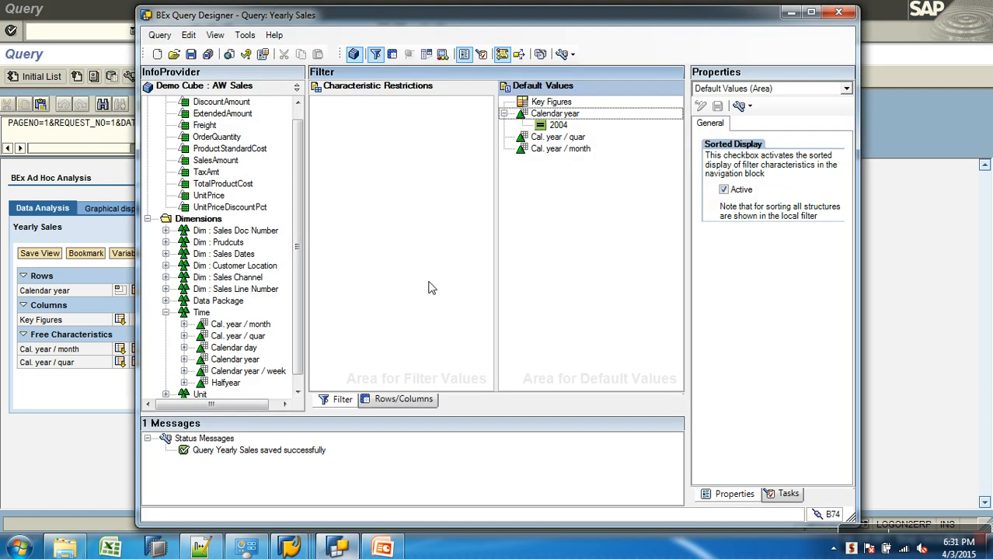
pyautogui.moveTo(554, 113); pyautogui.dragTo(407, 126)
pyautogui.moveTo(555, 113); pyautogui.dragTo(233, 249)
pyautogui.click(315, 102)
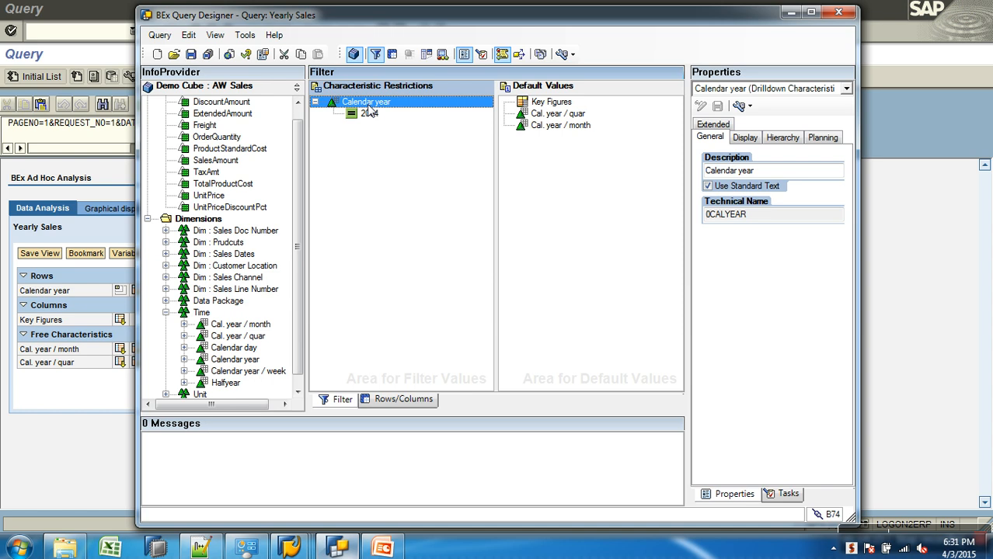
# - Compare the Default Values and Characteristic Restrictions areas, and save the query and rerun it in the SAP Query Monitor
pyautogui.click(541, 91)
pyautogui.click(449, 100)
pyautogui.click(546, 91)
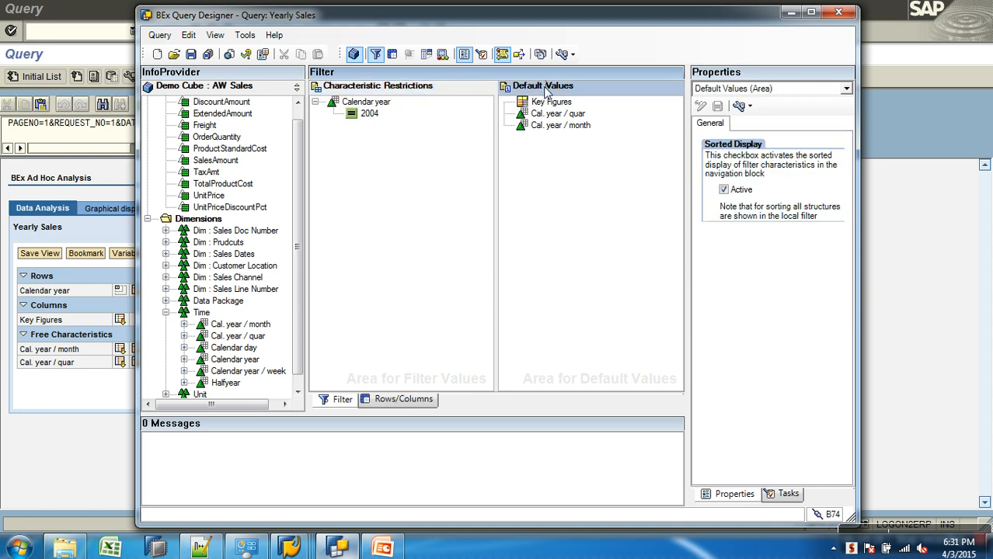
pyautogui.click(426, 99)
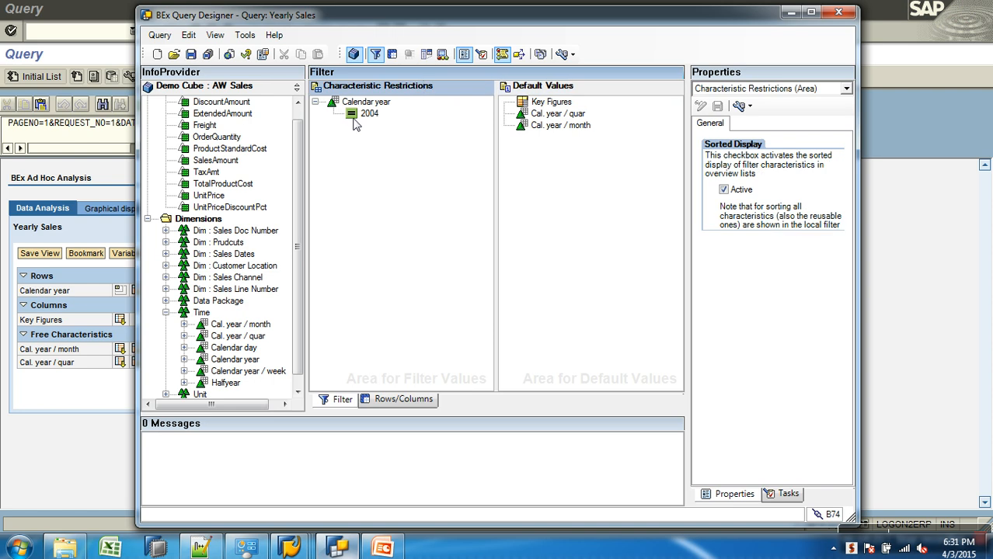
pyautogui.click(191, 56)
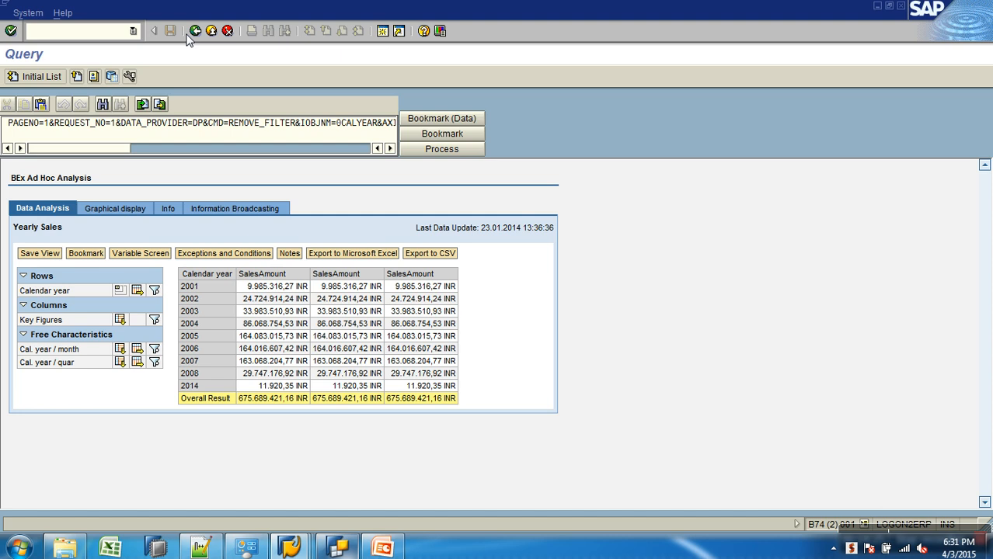
pyautogui.click(192, 32)
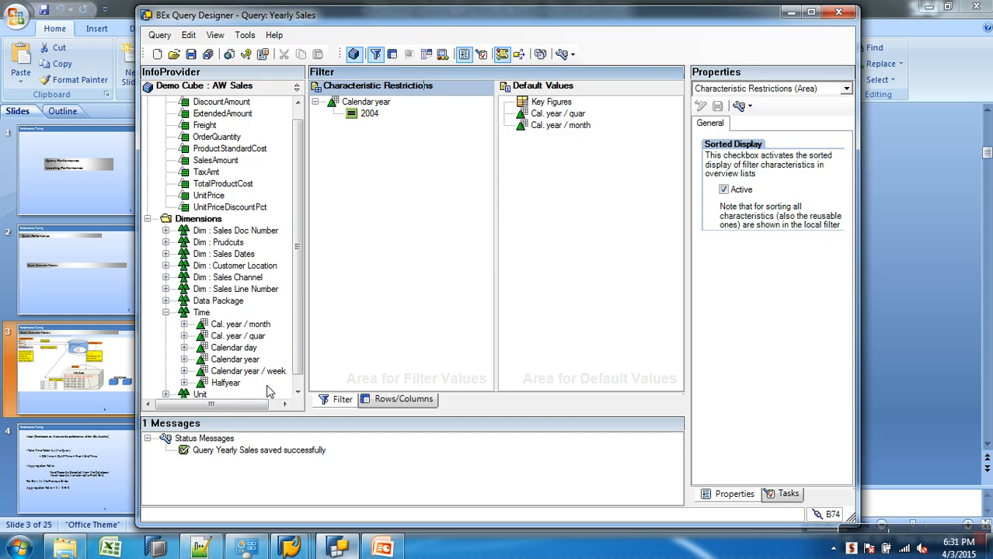
# - Add Calendar year from the Time dimension to the rows, save the query, and return to its filter definition
pyautogui.click(393, 400)
pyautogui.click(251, 362)
pyautogui.moveTo(253, 365); pyautogui.dragTo(388, 324)
pyautogui.click(191, 55)
pyautogui.click(339, 399)
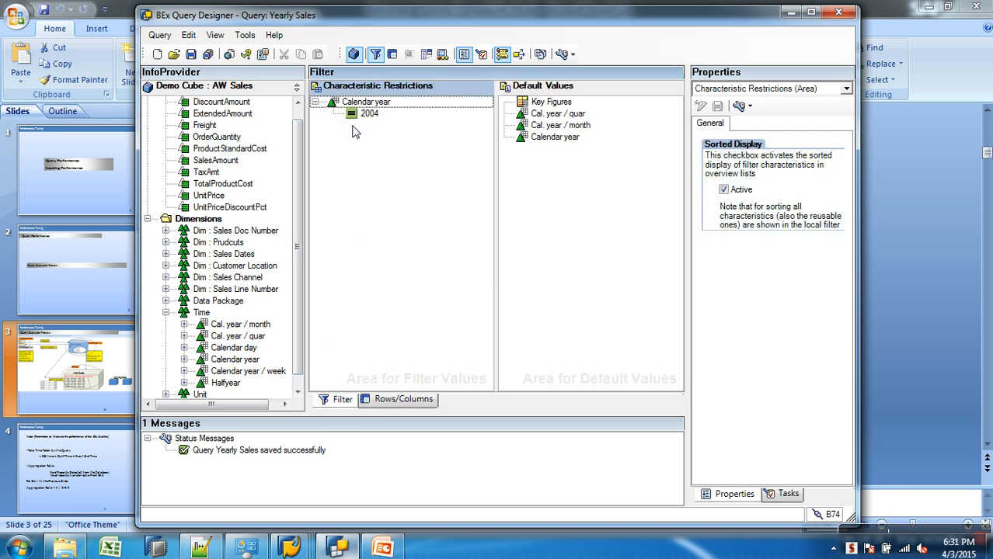
# - Re-execute the saved query in the SAP Query Monitor and open the filter value selection for Calendar year
pyautogui.click(350, 553)
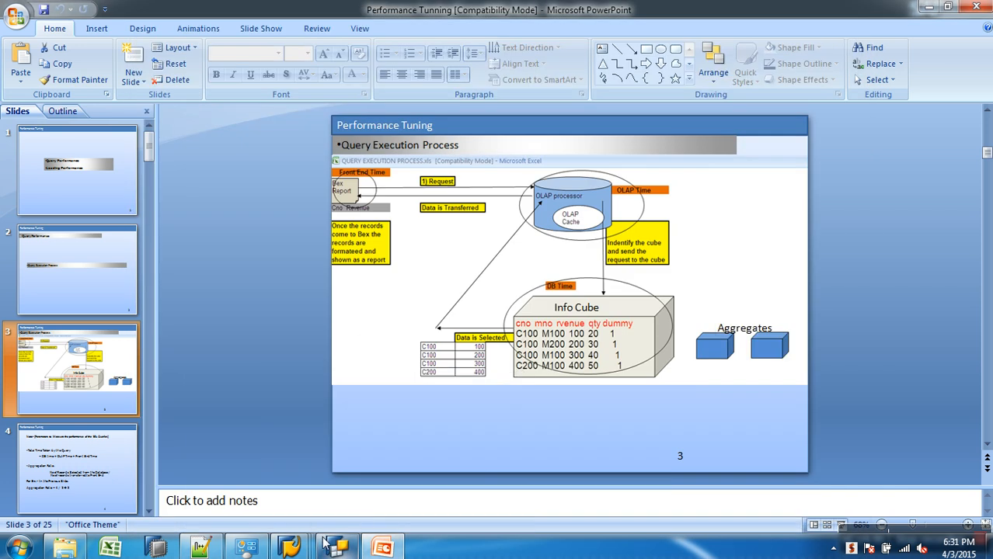
pyautogui.moveTo(289, 549)
pyautogui.click(454, 498)
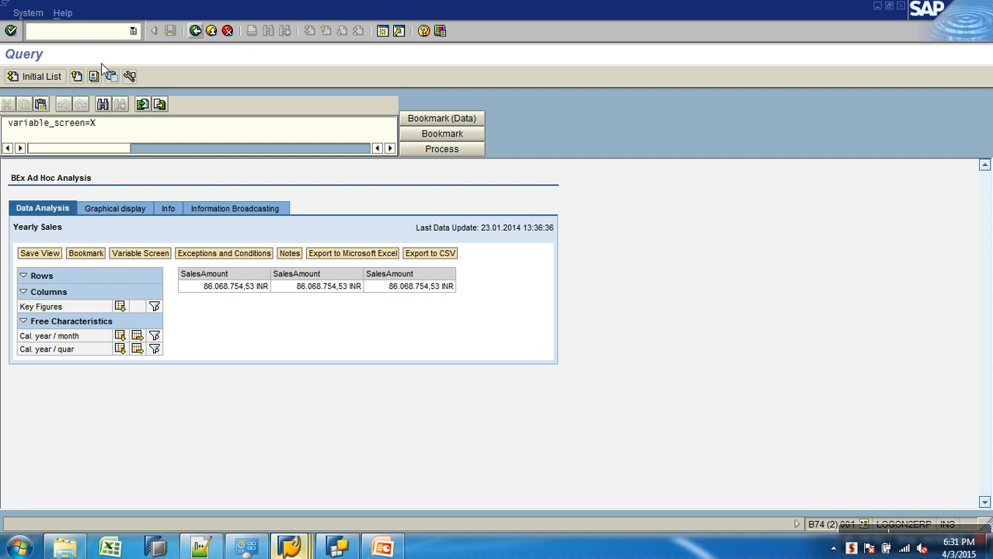
pyautogui.click(194, 32)
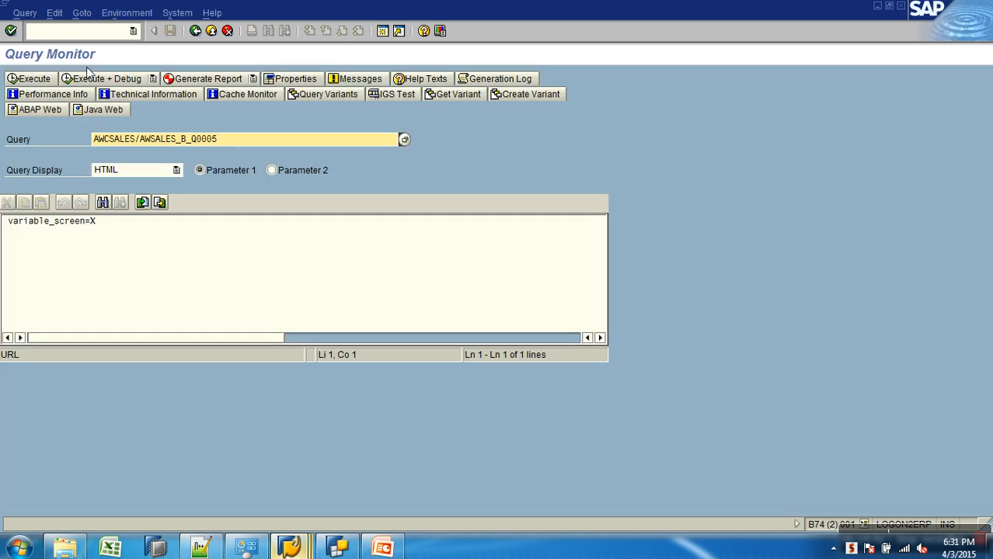
pyautogui.click(45, 79)
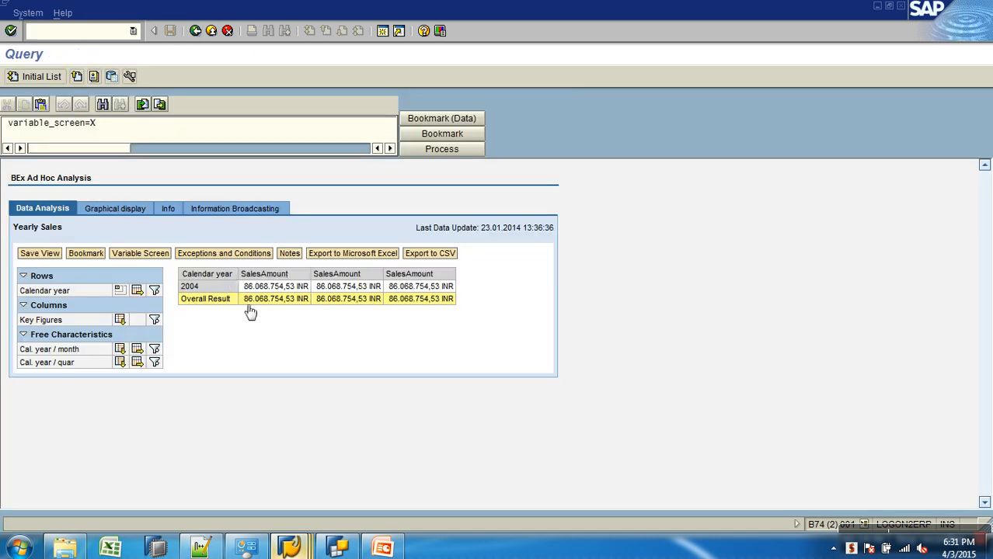
pyautogui.click(155, 291)
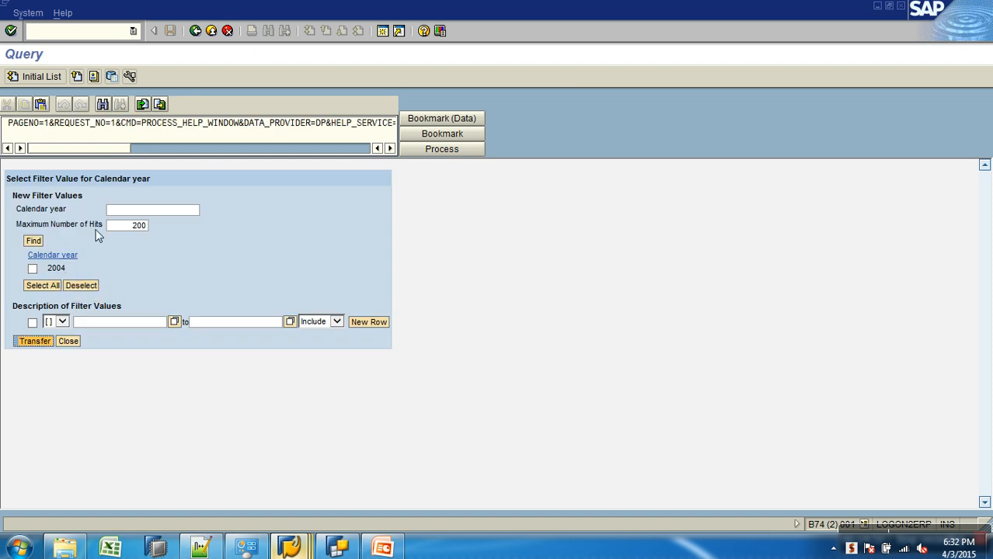
# - Return to BEx Query Designer and move the Calendar year restriction of 2004 from Characteristic Restrictions to Default Values
pyautogui.click(279, 505)
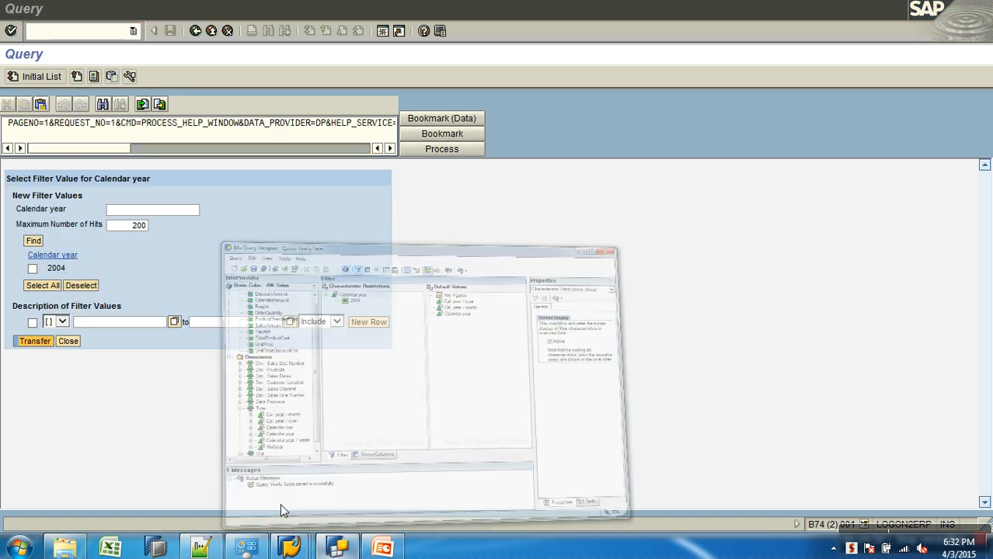
pyautogui.click(339, 404)
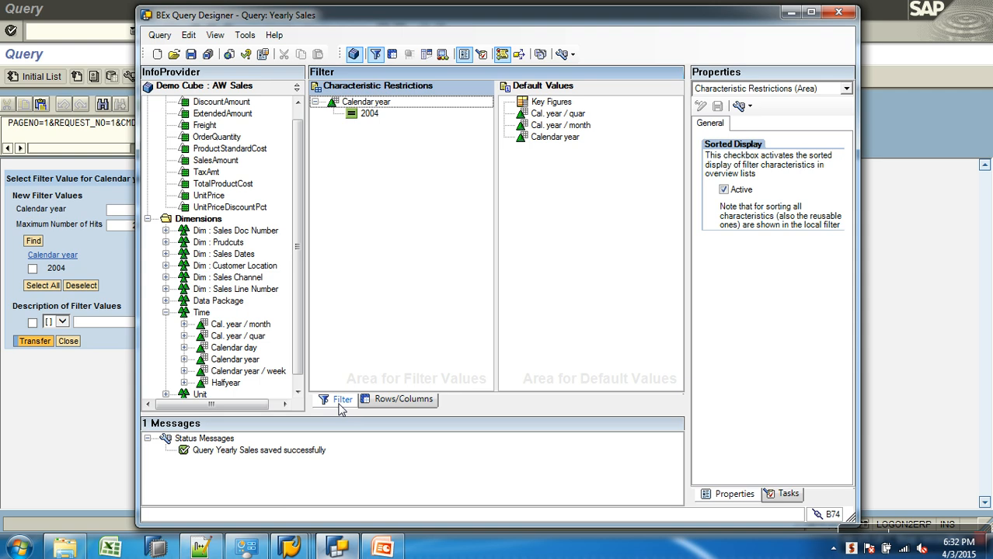
pyautogui.click(505, 178)
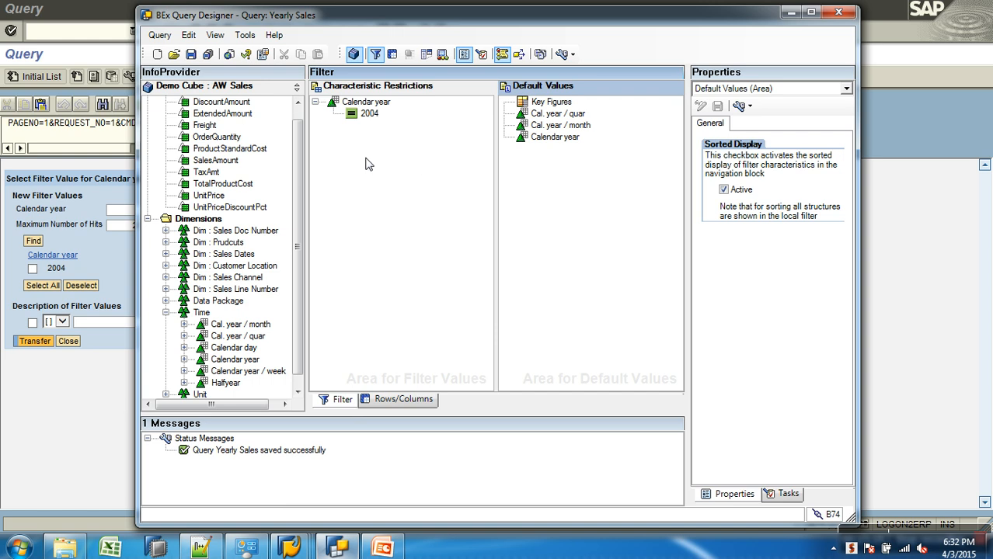
pyautogui.moveTo(367, 105); pyautogui.dragTo(576, 185)
pyautogui.moveTo(373, 102); pyautogui.dragTo(284, 128)
pyautogui.click(503, 102)
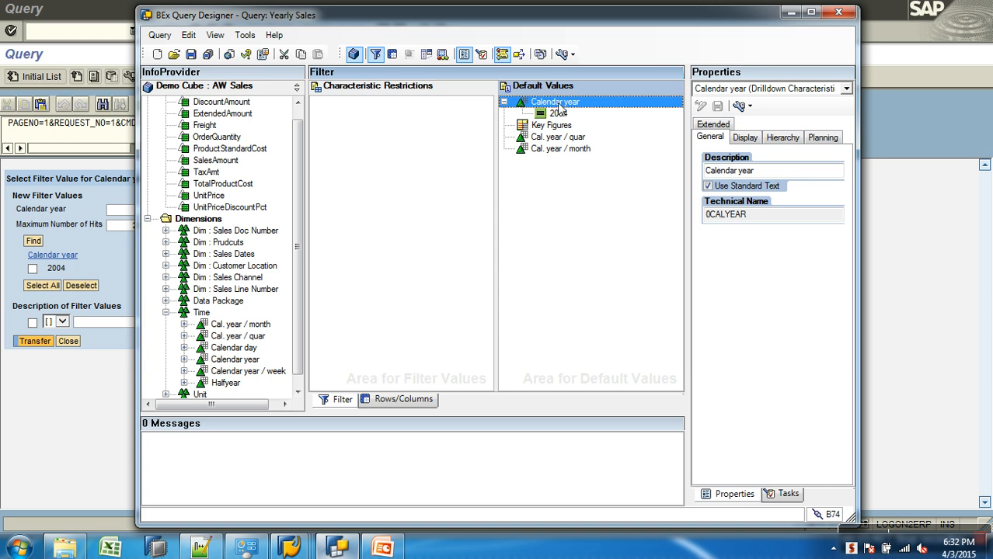
# - Place Calendar year with its 2004 restriction back in Characteristic Restrictions, leaving Calendar year unrestricted in Default Values
pyautogui.moveTo(558, 106); pyautogui.dragTo(365, 104)
pyautogui.moveTo(558, 114); pyautogui.dragTo(345, 129)
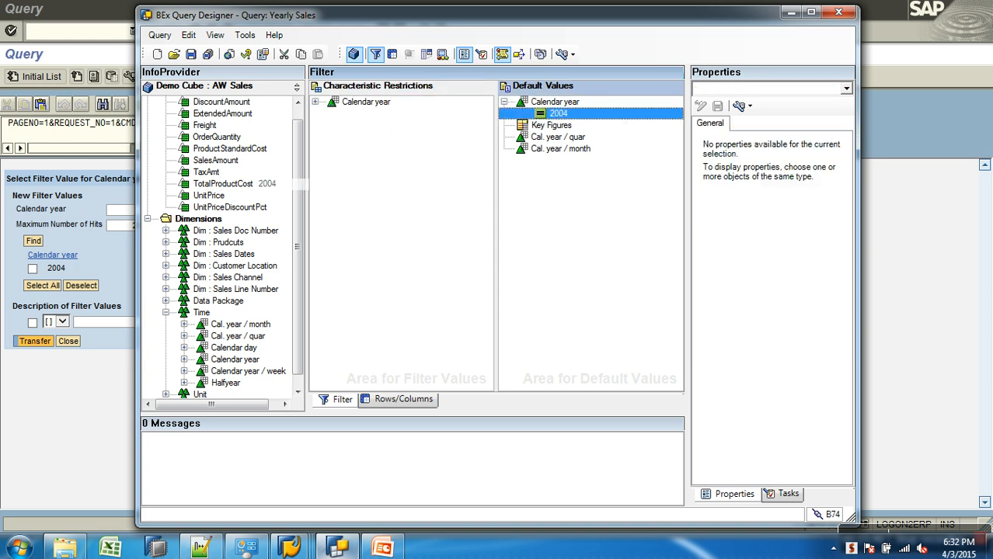
pyautogui.click(315, 101)
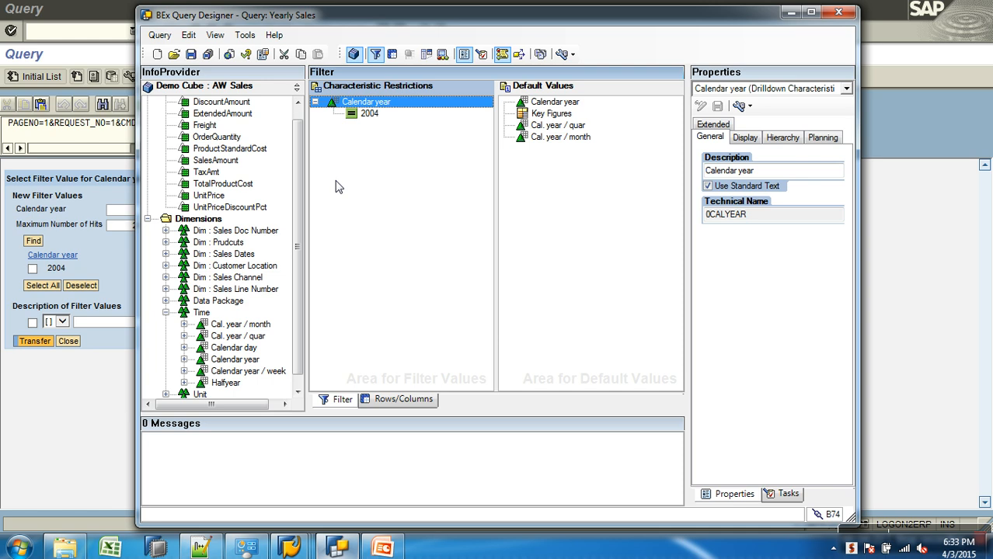
# - Switch to Notepad++ and add an indented line "Default Values / Characteristic Restrictions" under the Filters / Restrictions topic in the notes
pyautogui.click(201, 548)
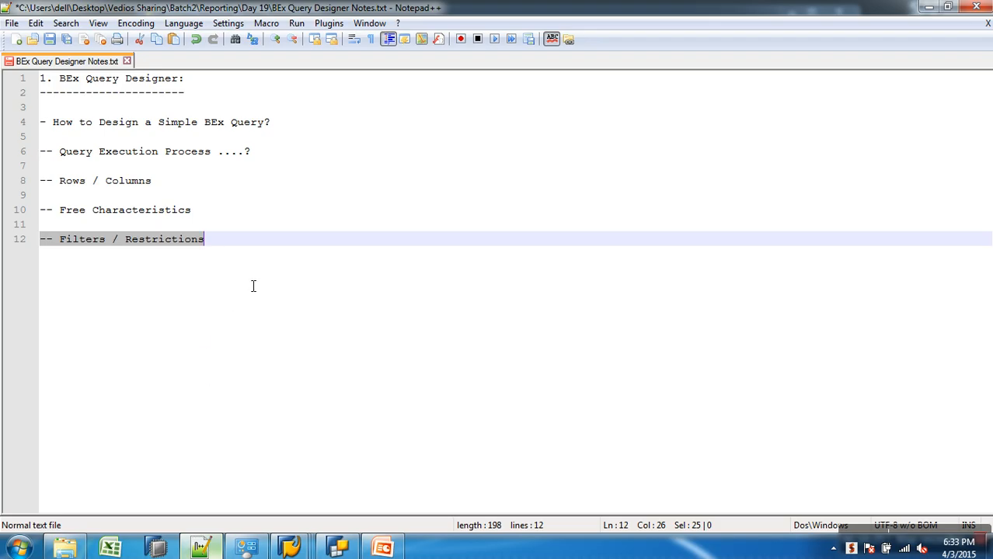
pyautogui.click(262, 257)
pyautogui.press('Return')
pyautogui.press('Tab')
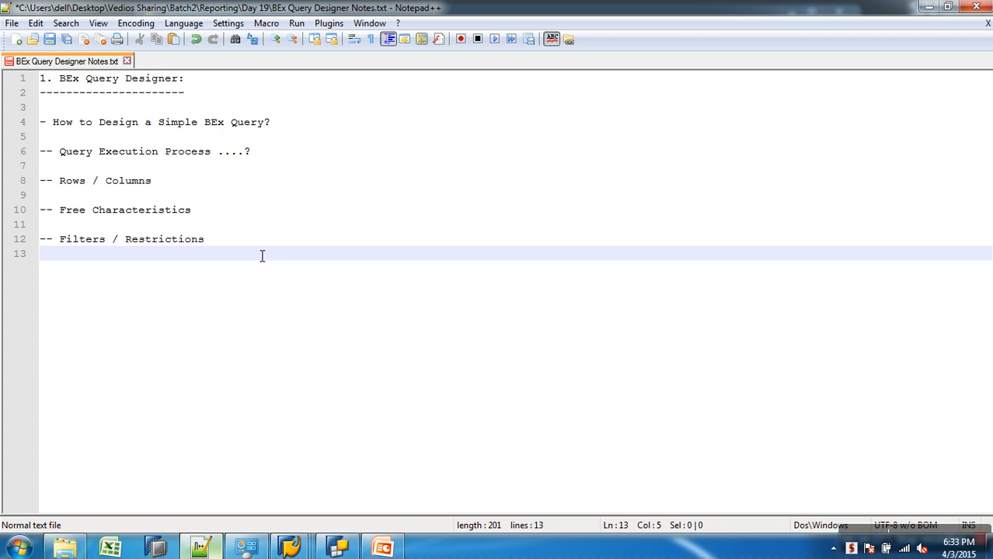
pyautogui.press('Return')
pyautogui.press('Tab')
pyautogui.write('Defa')
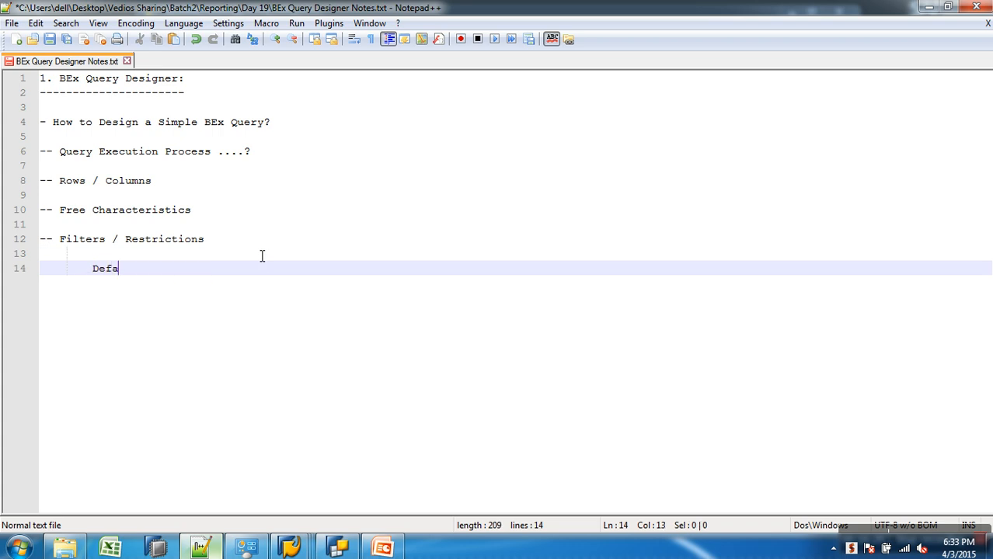
pyautogui.write('ult Values / Cha')
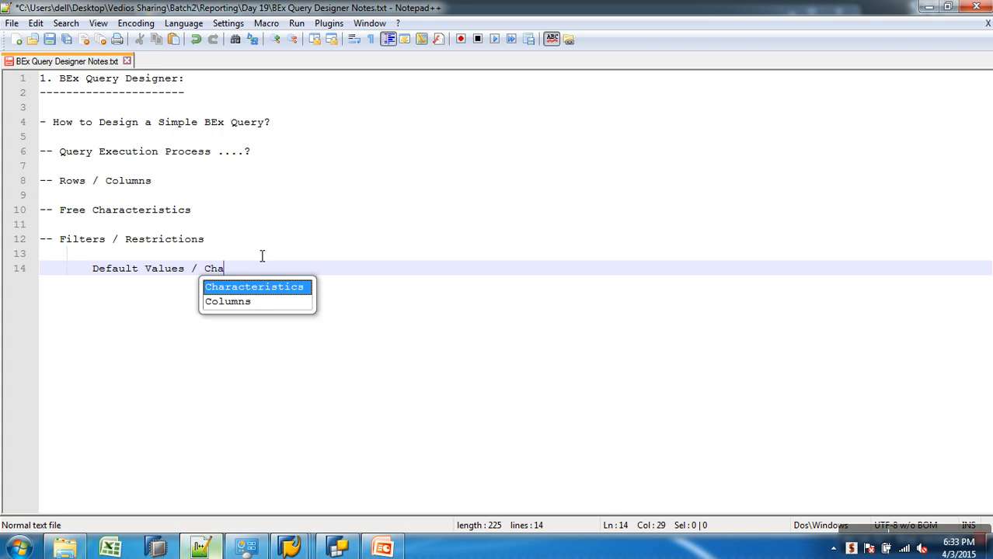
pyautogui.write('racteristic ')
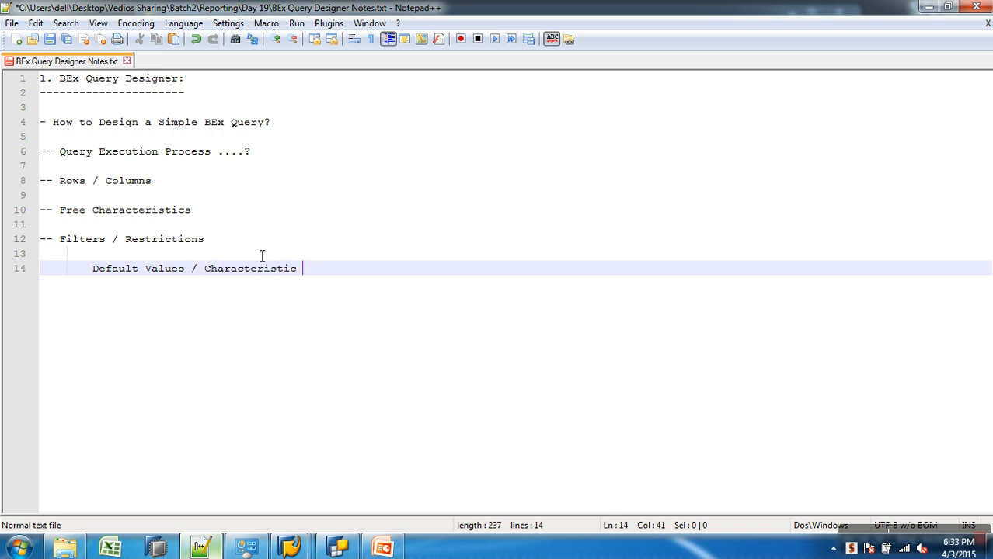
pyautogui.write('Restric')
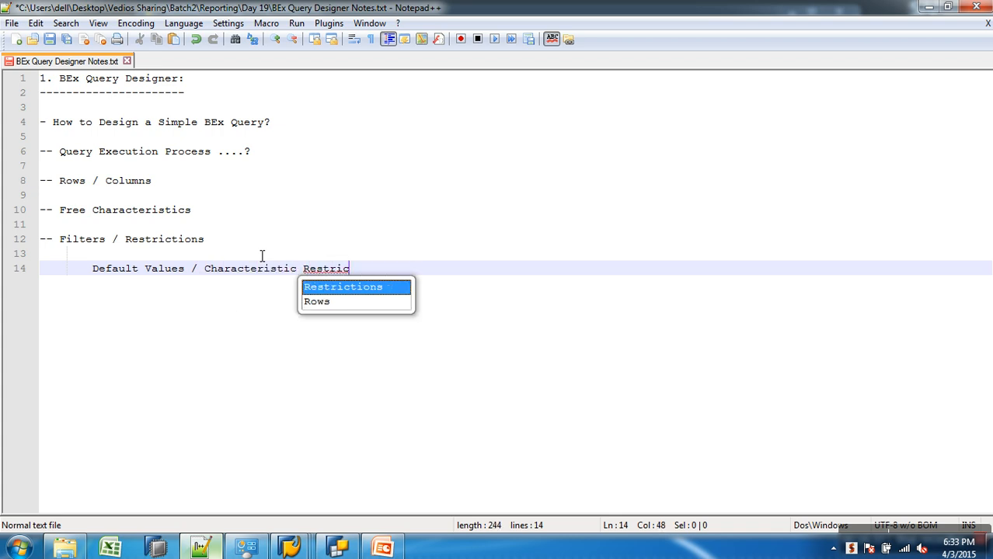
pyautogui.doubleClick(348, 290)
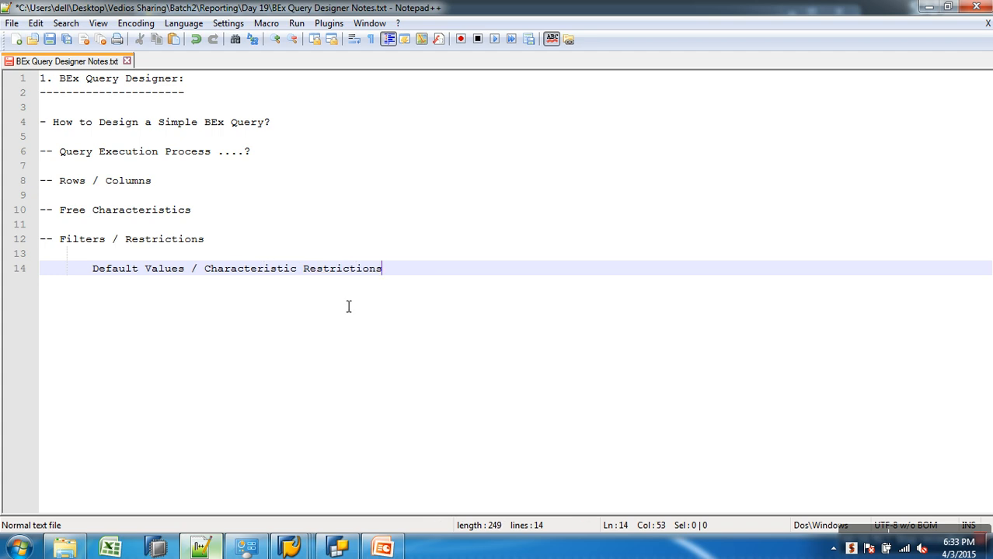
pyautogui.press('Return')
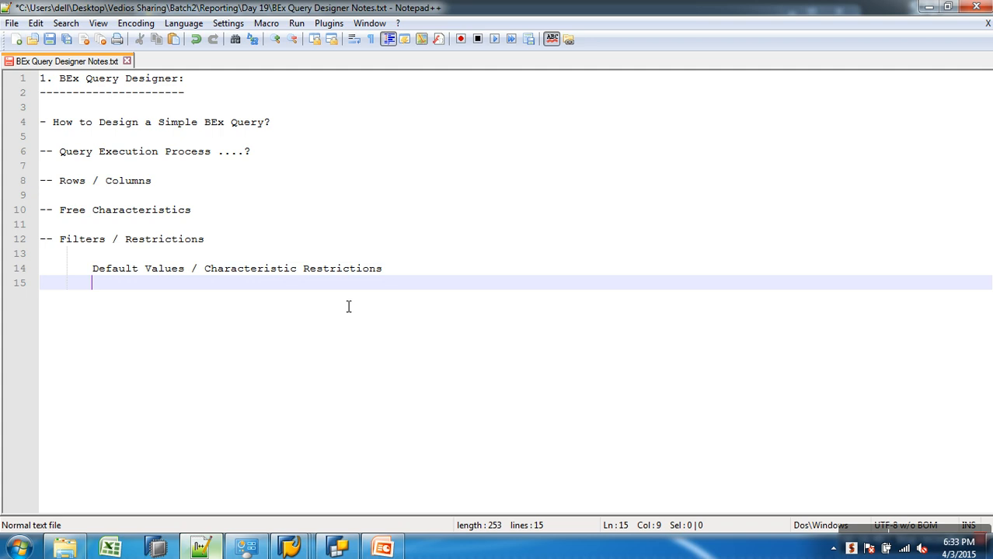
# - Switch to BEx Query Designer and move the Calendar year restriction of 2004 to Default Values, leaving Characteristic Restrictions empty
pyautogui.click(334, 547)
pyautogui.moveTo(358, 105); pyautogui.dragTo(544, 159)
pyautogui.moveTo(373, 105); pyautogui.dragTo(267, 143)
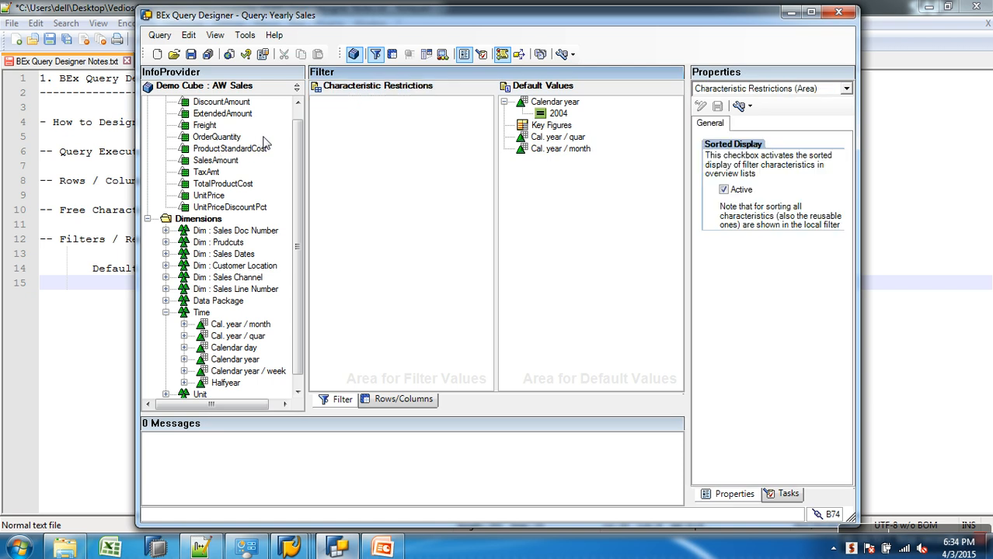
pyautogui.moveTo(568, 115); pyautogui.dragTo(380, 112)
pyautogui.click(378, 103)
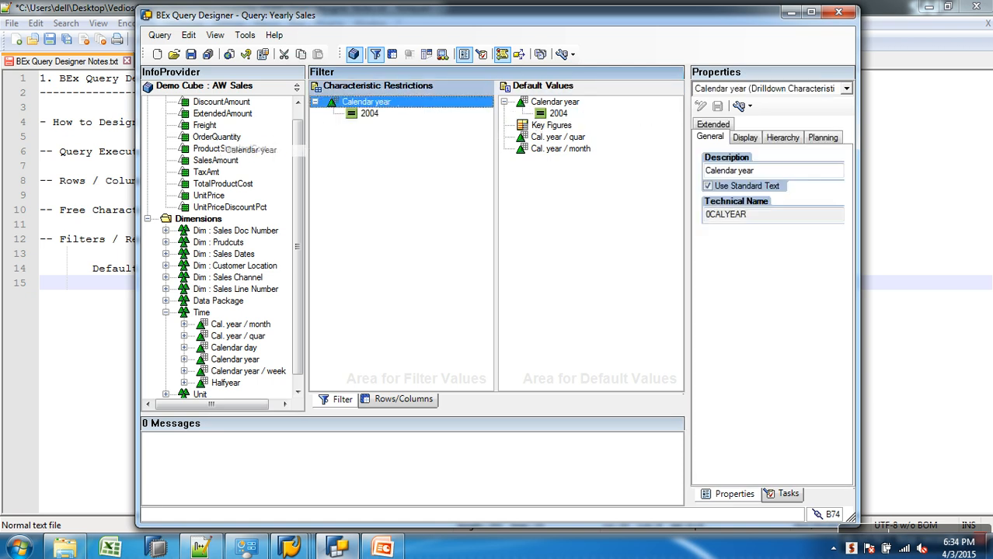
pyautogui.press('Delete')
# - Add the single values 2003, 2008 and 2007 to the Calendar year restriction in Default Values, and save the query
pyautogui.rightClick(548, 104)
pyautogui.click(588, 112)
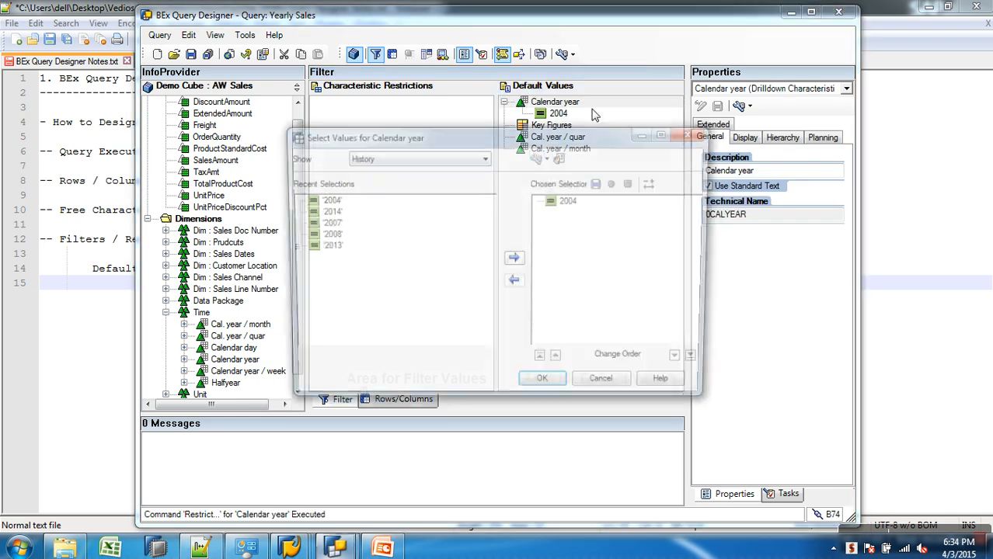
pyautogui.click(415, 158)
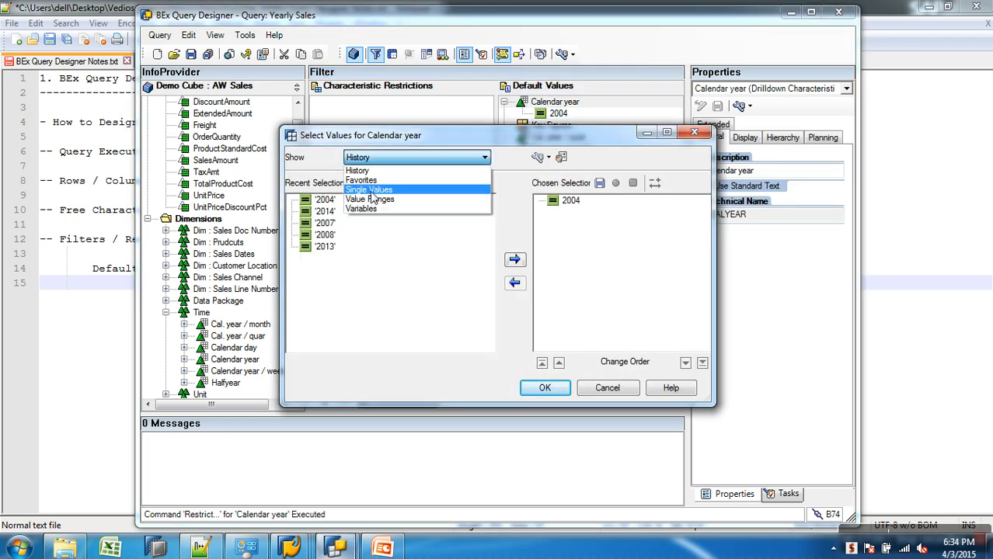
pyautogui.click(370, 191)
pyautogui.click(318, 259)
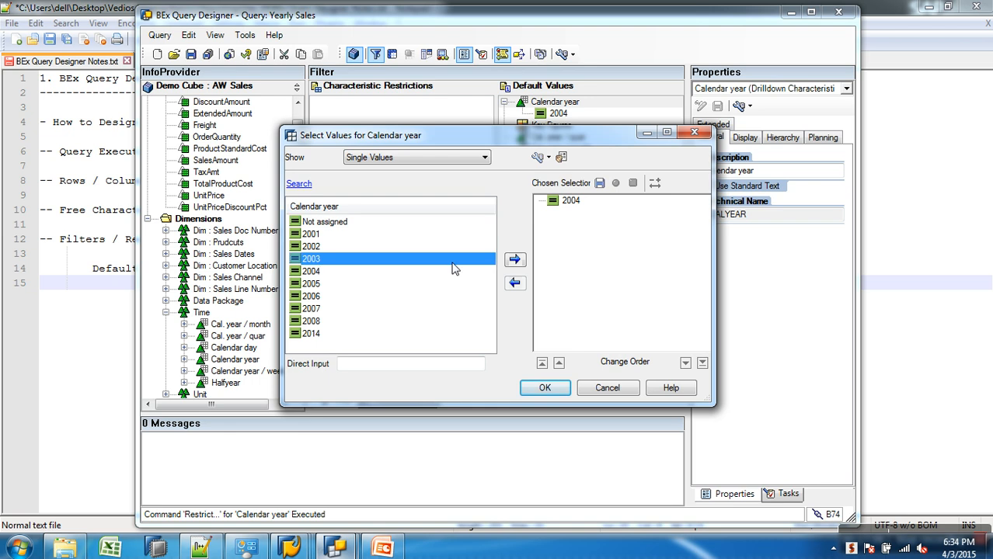
pyautogui.click(514, 259)
pyautogui.click(317, 321)
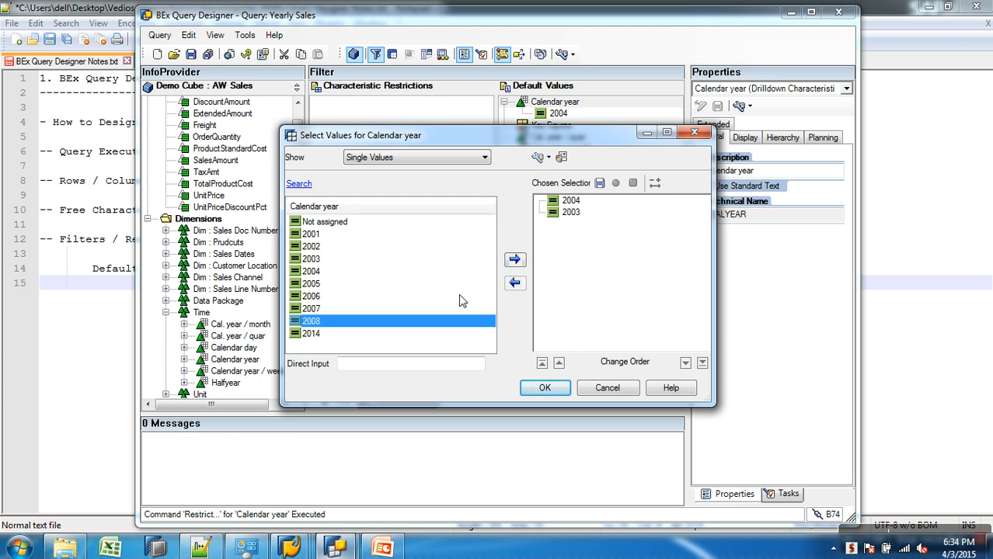
pyautogui.click(514, 260)
pyautogui.click(319, 309)
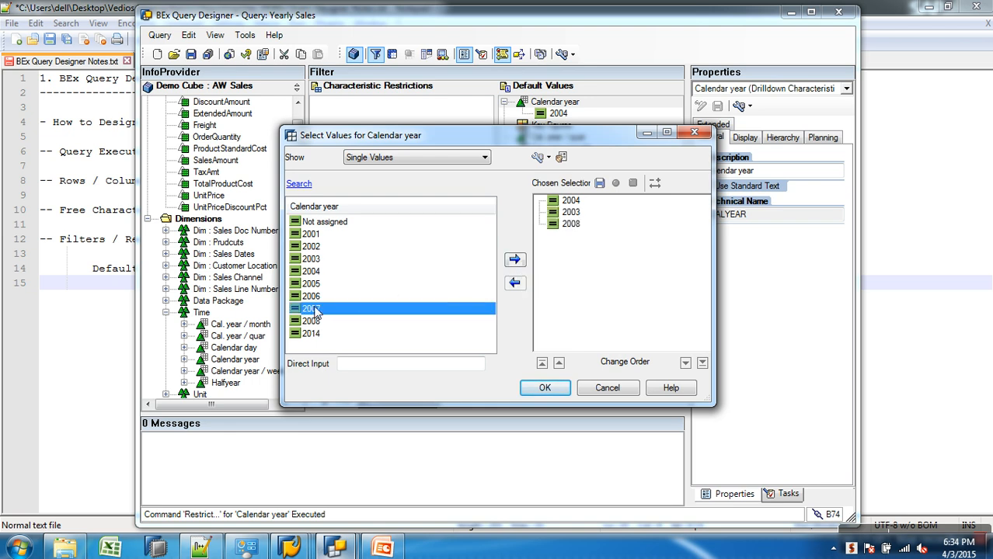
pyautogui.click(515, 261)
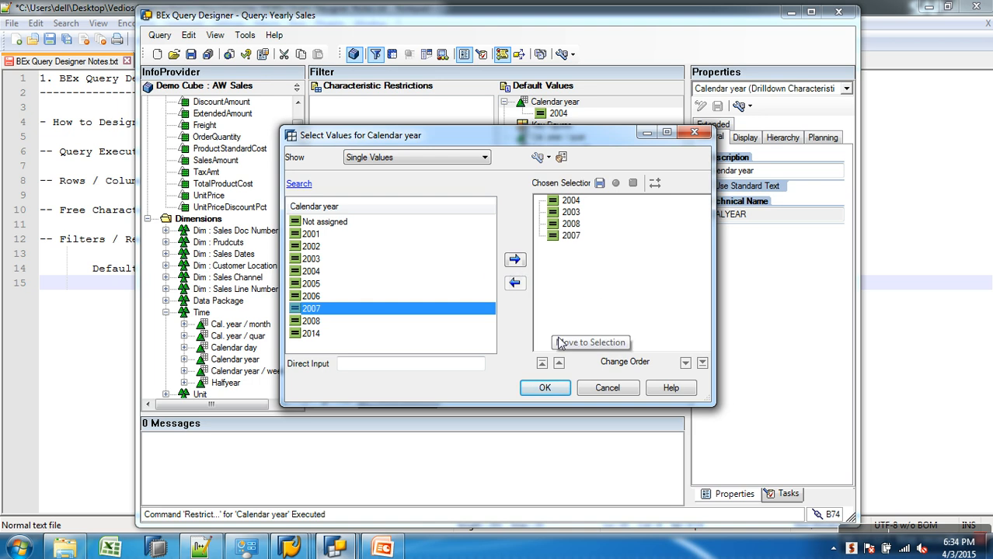
pyautogui.click(544, 387)
pyautogui.click(191, 53)
# - Switch to the SAP Query Monitor and re-execute the query to view the sales for the restricted years
pyautogui.moveTo(334, 547)
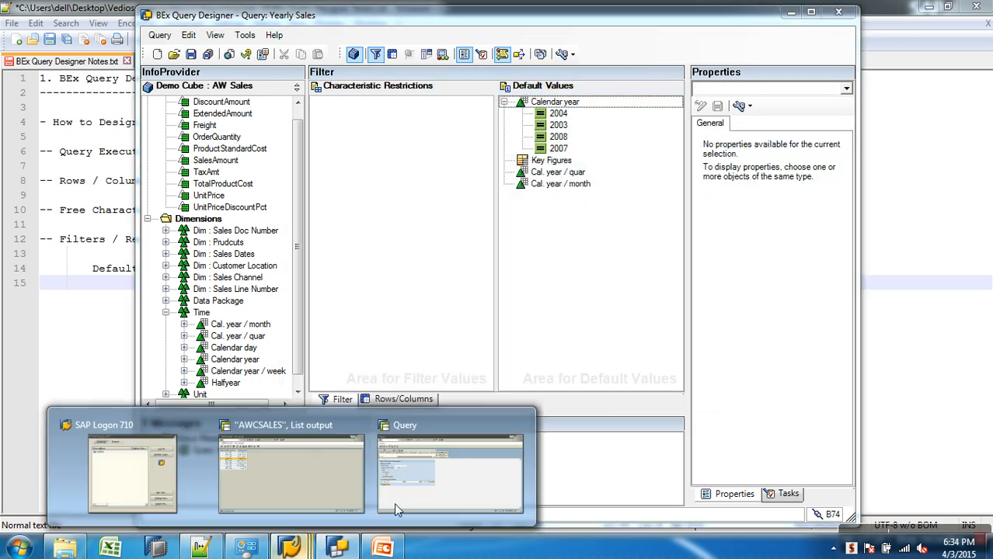
pyautogui.click(394, 503)
pyautogui.click(195, 31)
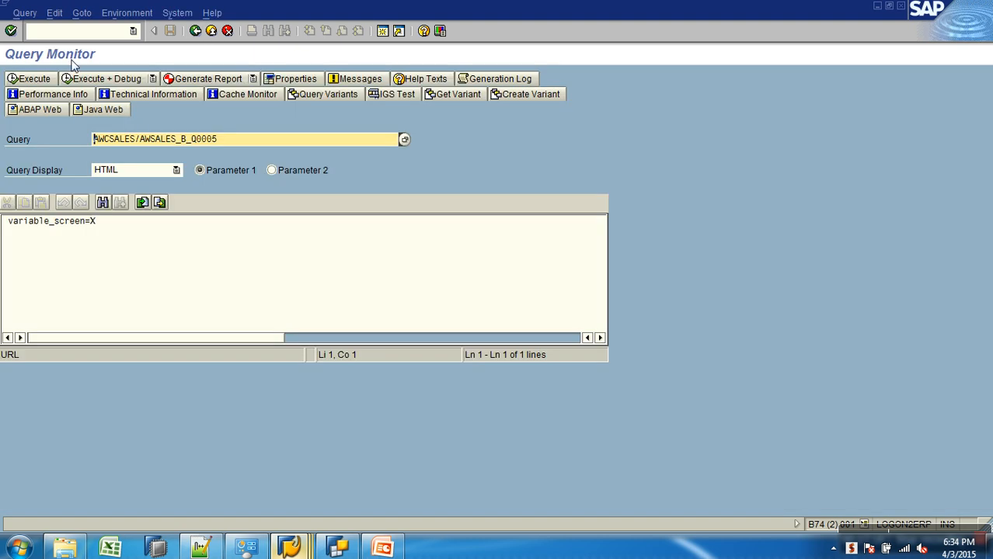
pyautogui.click(50, 79)
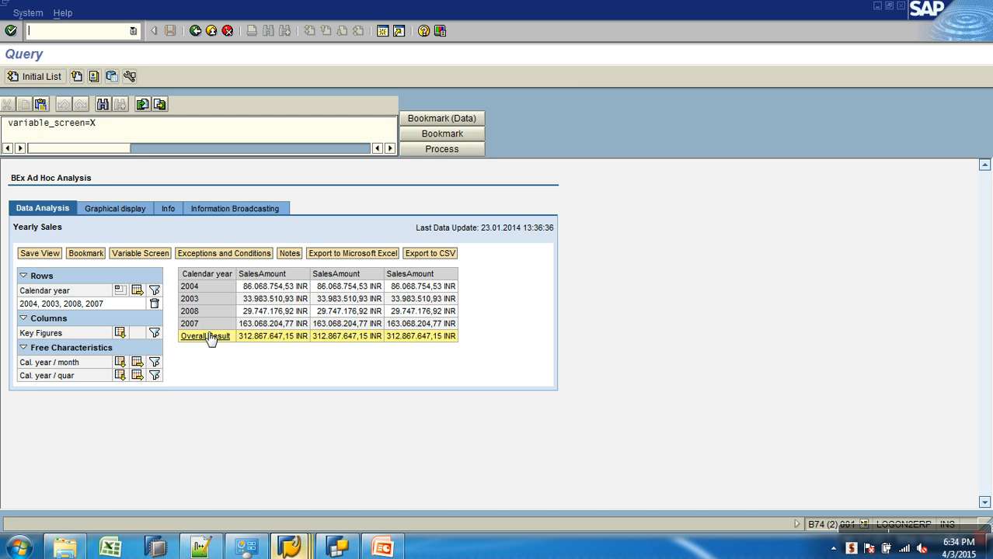
# - Return to BEx Query Designer and remove the values 2004, 2003, 2008 and 2007 from Calendar year in Default Values
pyautogui.click(340, 546)
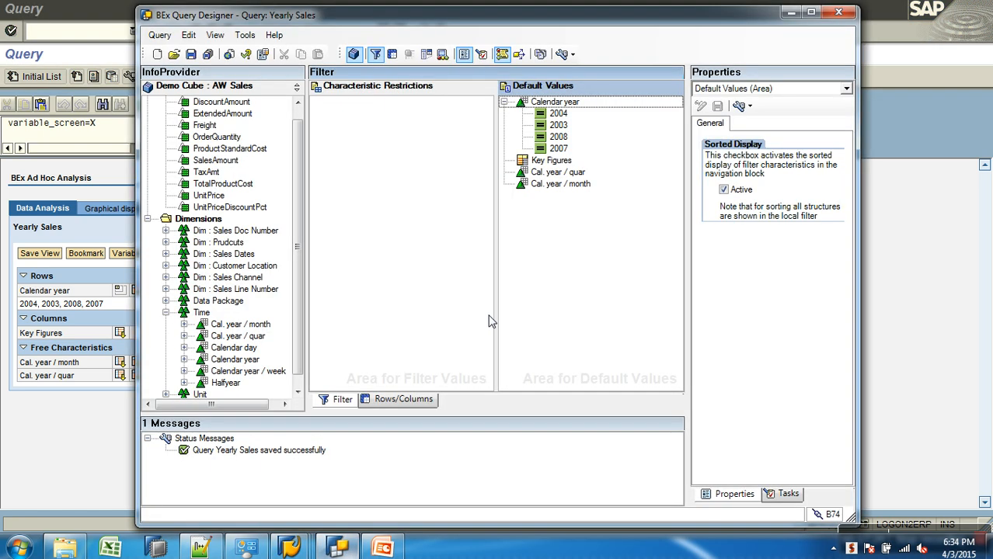
pyautogui.click(558, 114)
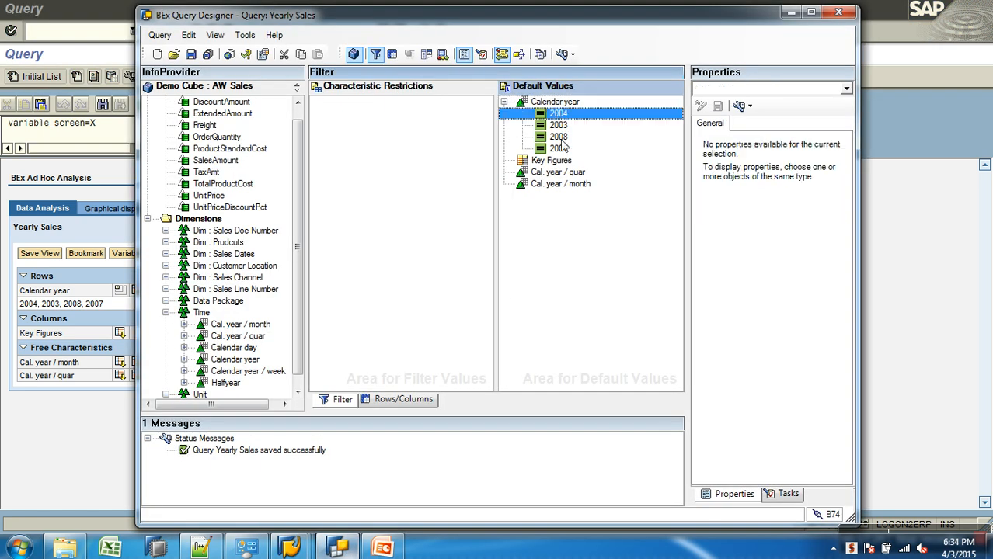
pyautogui.keyDown('shift'); pyautogui.click(559, 148); pyautogui.keyUp('shift')
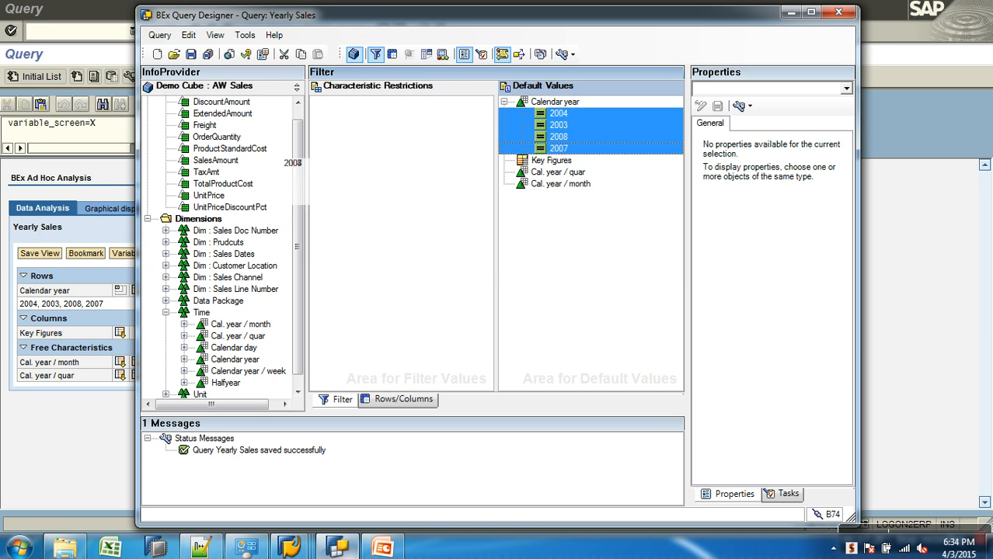
pyautogui.press('Delete')
# - Restrict Calendar year in Default Values with the single value 2014 set as an exclusion, and save the query
pyautogui.rightClick(564, 104)
pyautogui.click(591, 108)
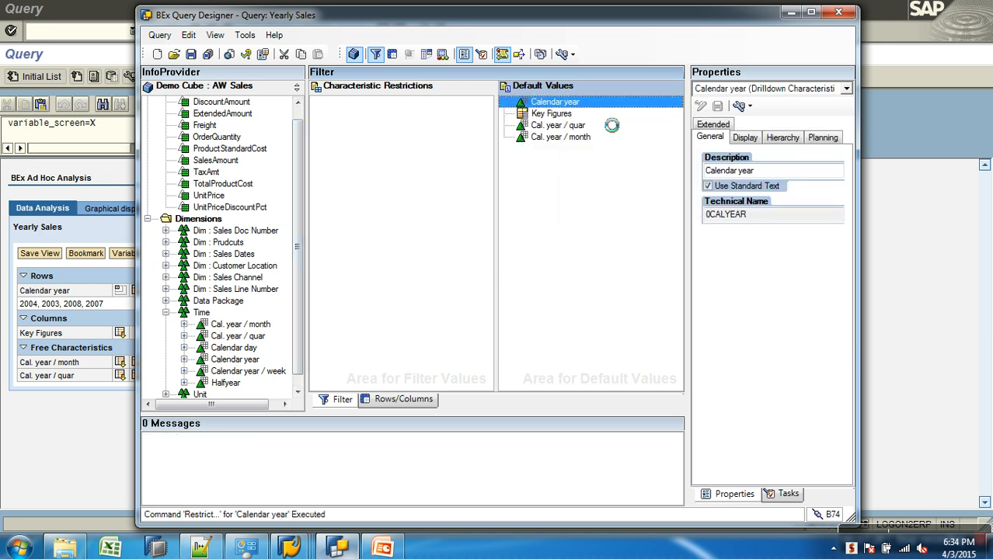
pyautogui.click(401, 160)
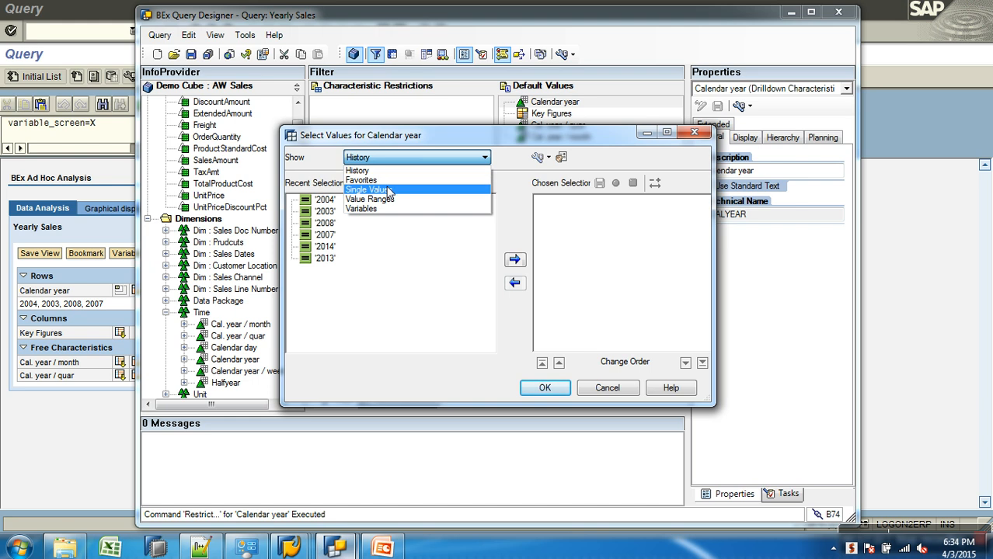
pyautogui.click(389, 189)
pyautogui.click(314, 333)
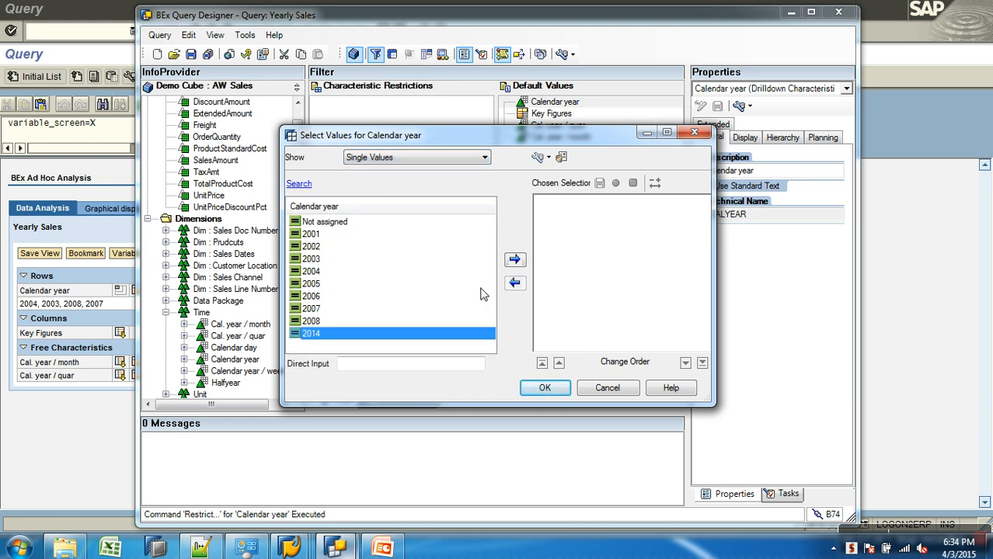
pyautogui.click(514, 260)
pyautogui.rightClick(565, 204)
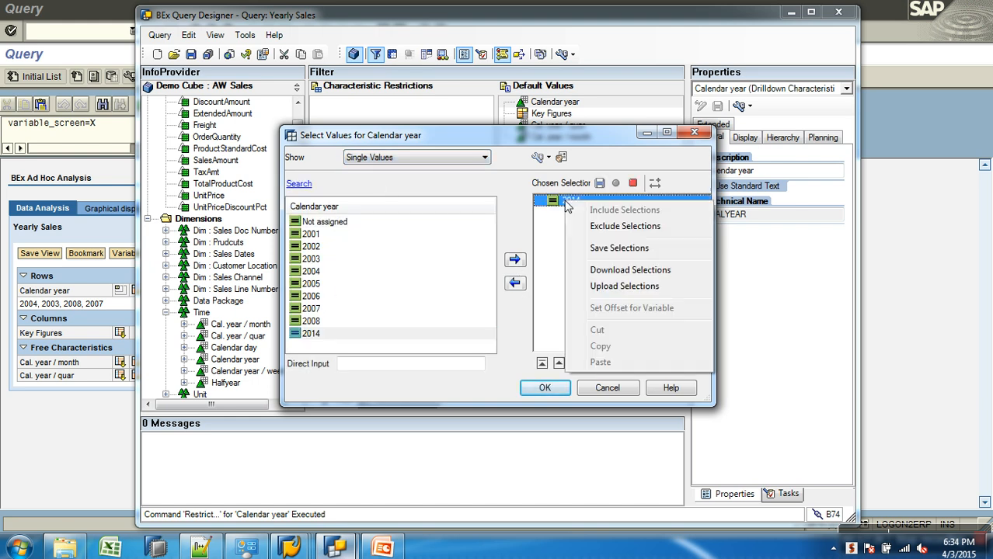
pyautogui.press('Escape')
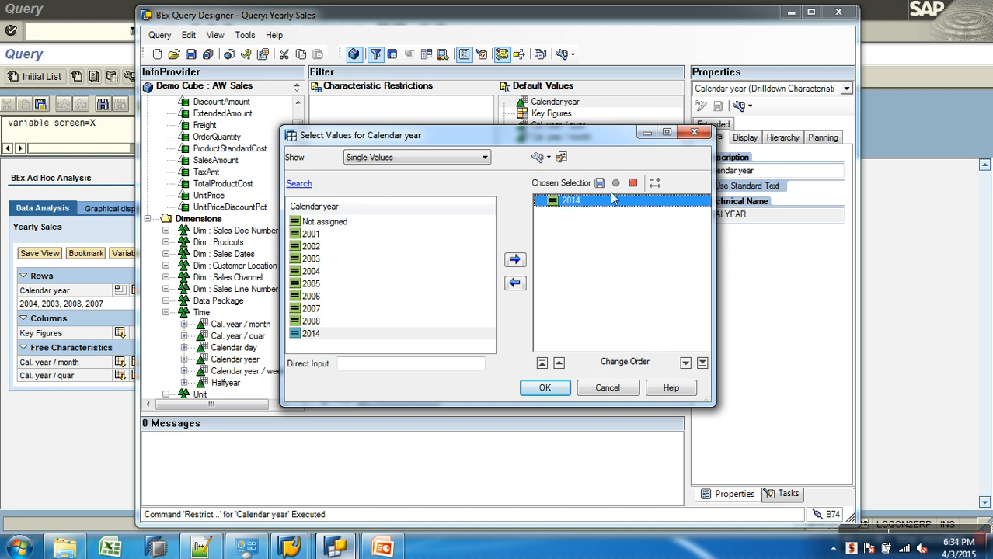
pyautogui.click(632, 185)
pyautogui.click(540, 390)
pyautogui.click(191, 54)
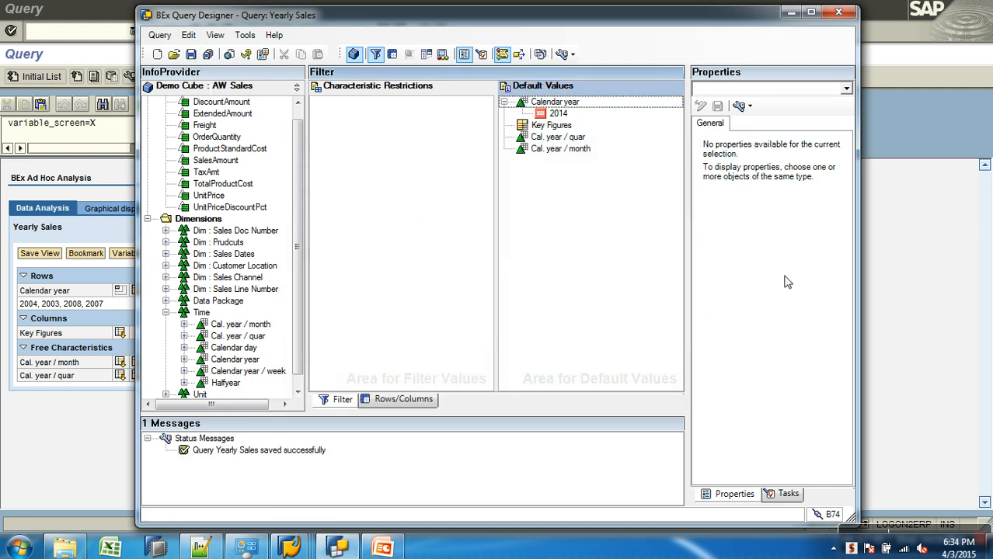
# - Return to the SAP Query Monitor and re-execute the query to view the sales with 2014 excluded
pyautogui.click(901, 281)
pyautogui.click(195, 30)
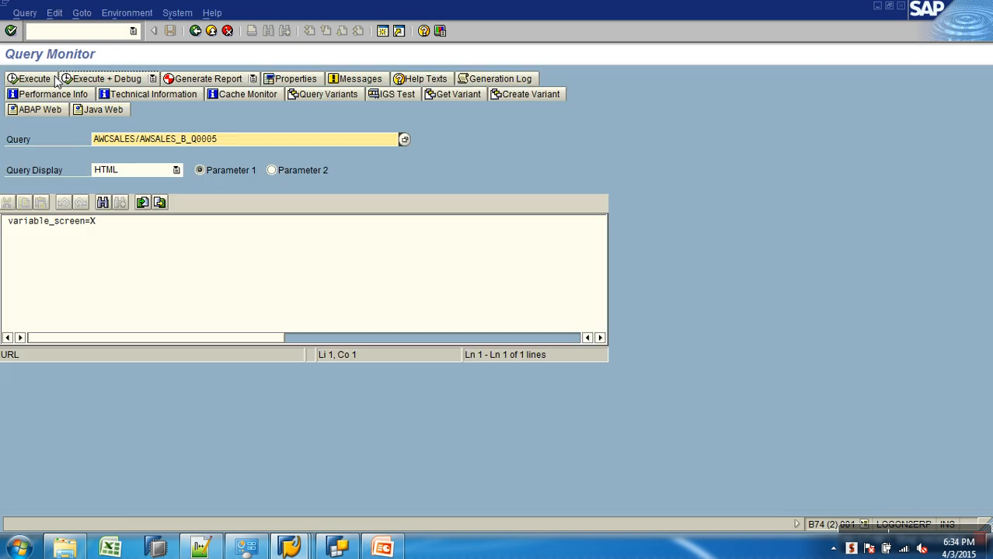
pyautogui.click(30, 79)
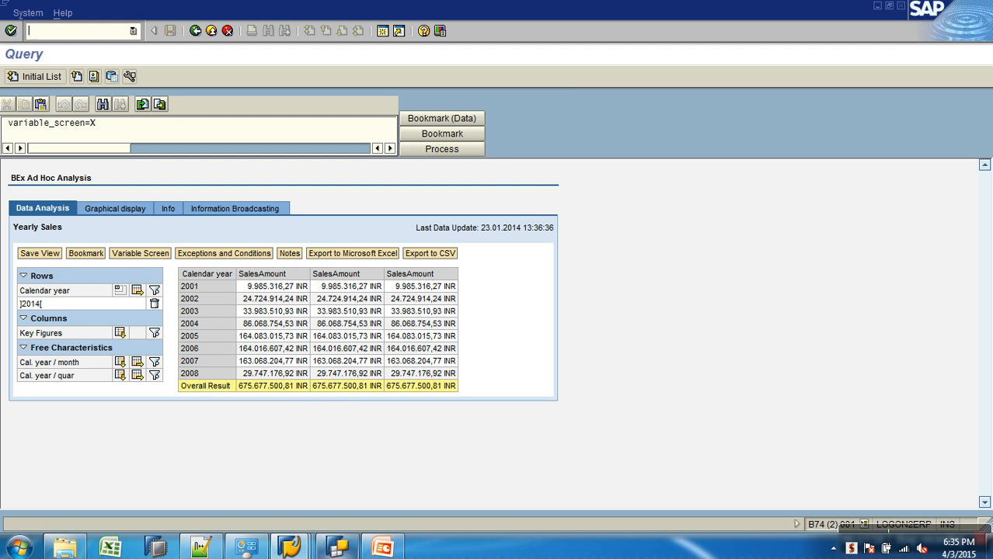
# - Return to BEx Query Designer, replace the 2014 exclusion on Calendar year in Default Values with the value range 2003 to 2007, and save
pyautogui.click(338, 547)
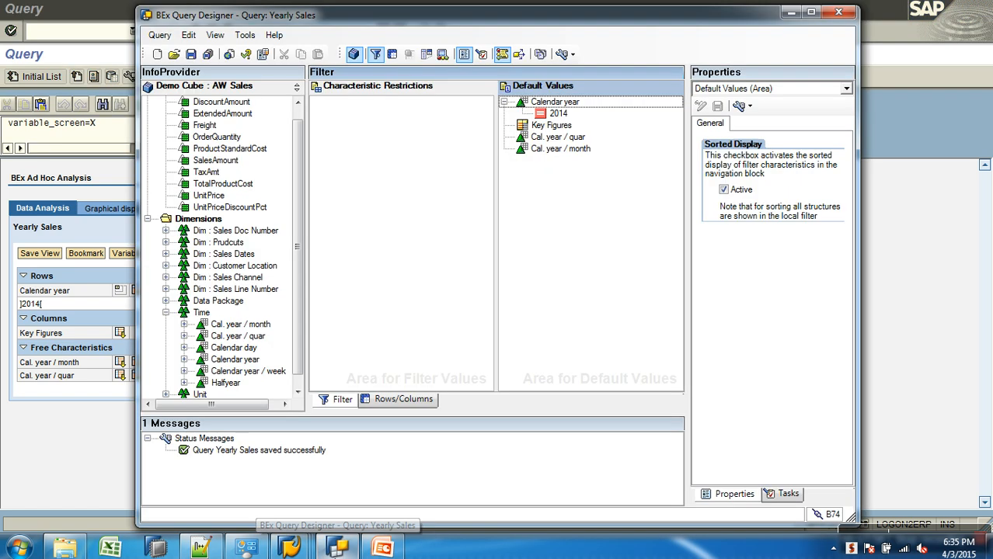
pyautogui.moveTo(540, 114); pyautogui.dragTo(247, 177)
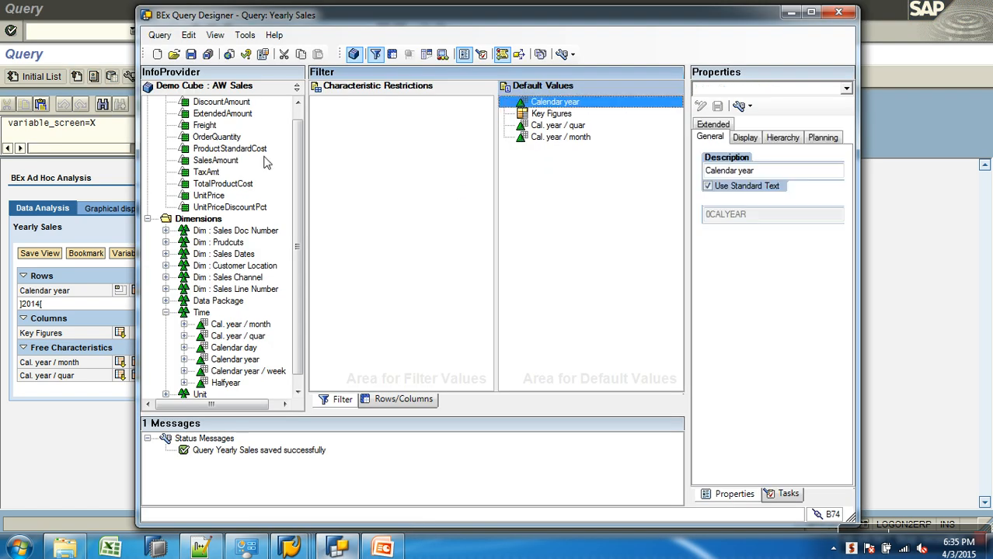
pyautogui.rightClick(553, 104)
pyautogui.click(575, 111)
pyautogui.click(432, 158)
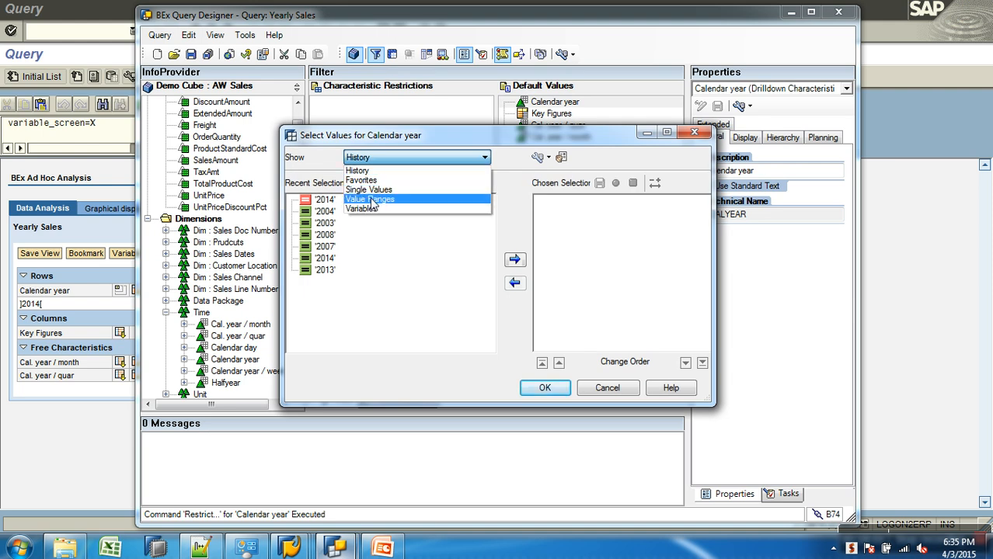
pyautogui.click(372, 201)
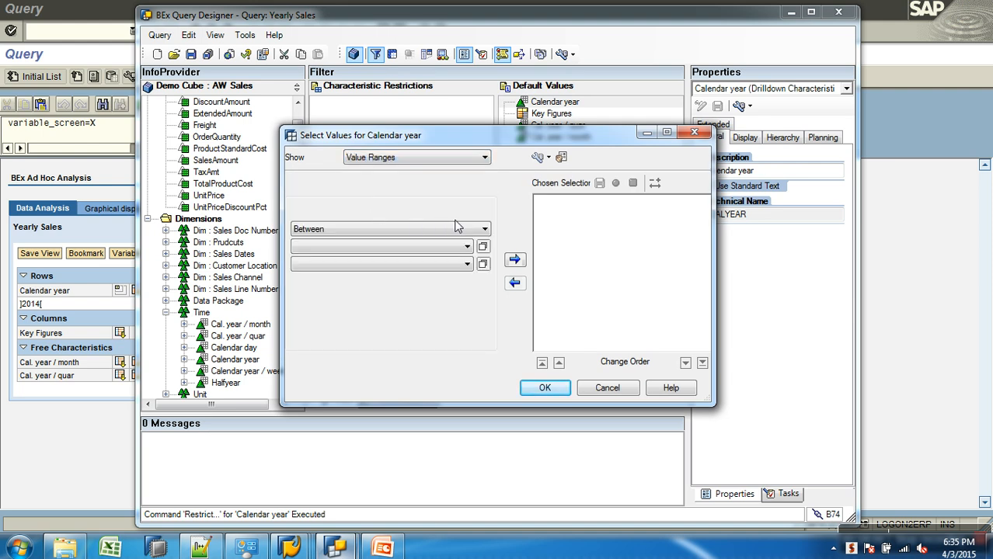
pyautogui.click(459, 248)
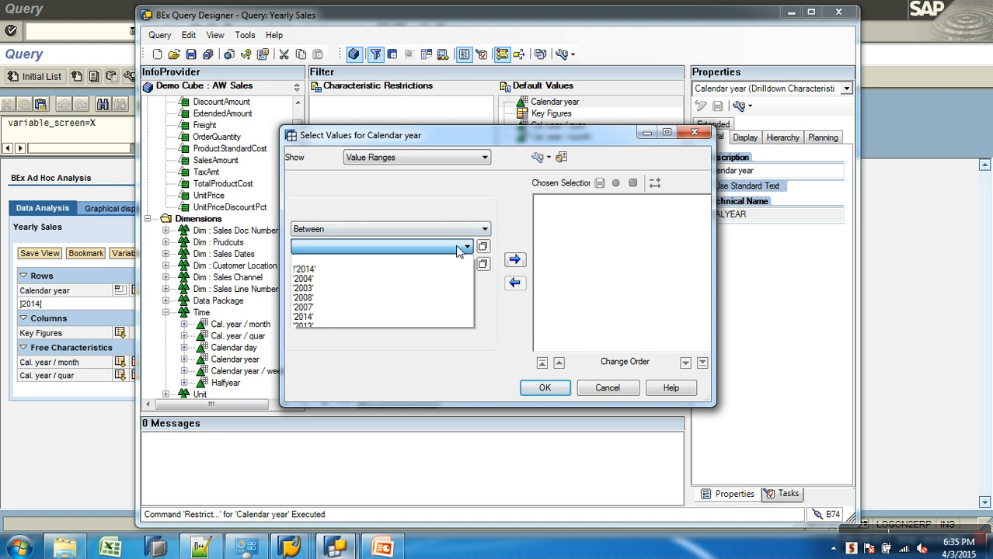
pyautogui.click(317, 287)
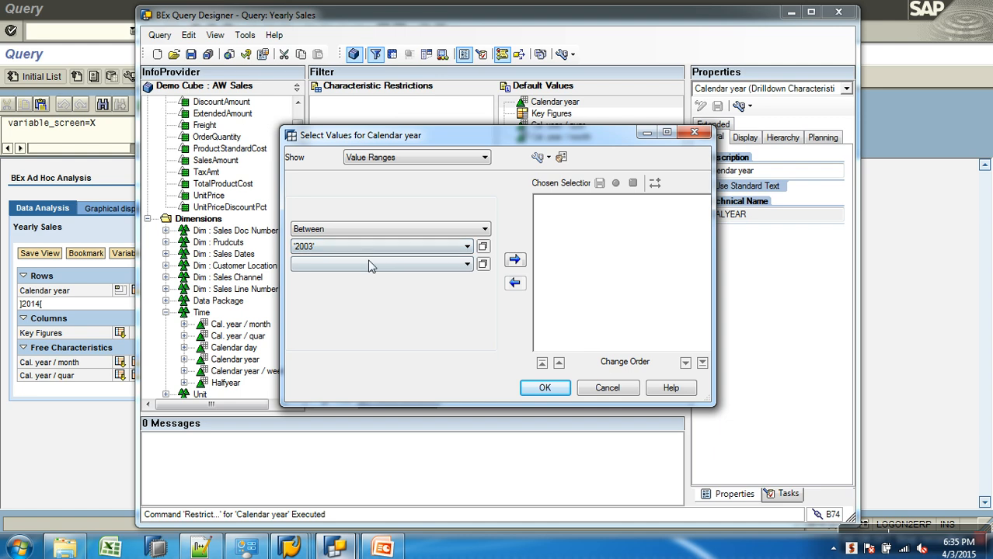
pyautogui.click(403, 265)
pyautogui.click(315, 324)
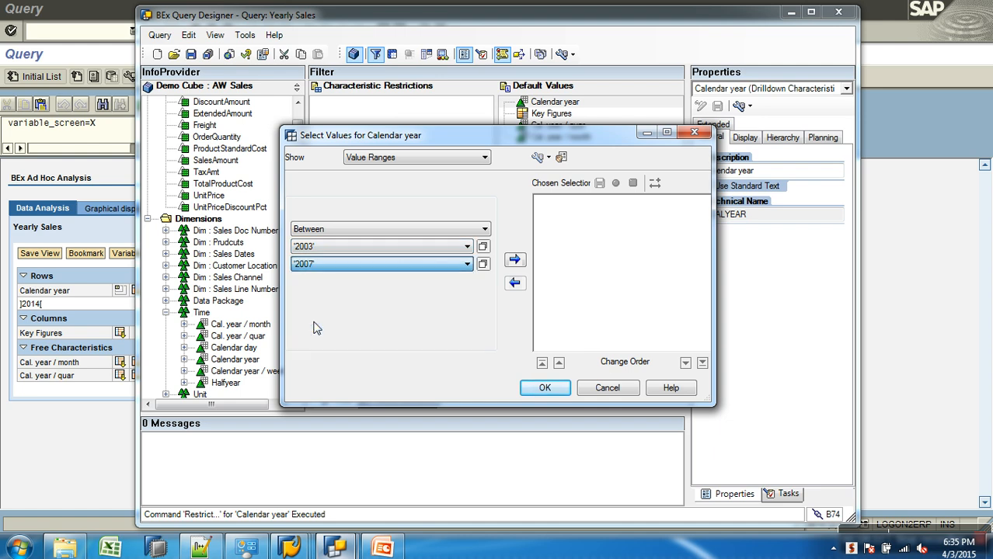
pyautogui.click(515, 260)
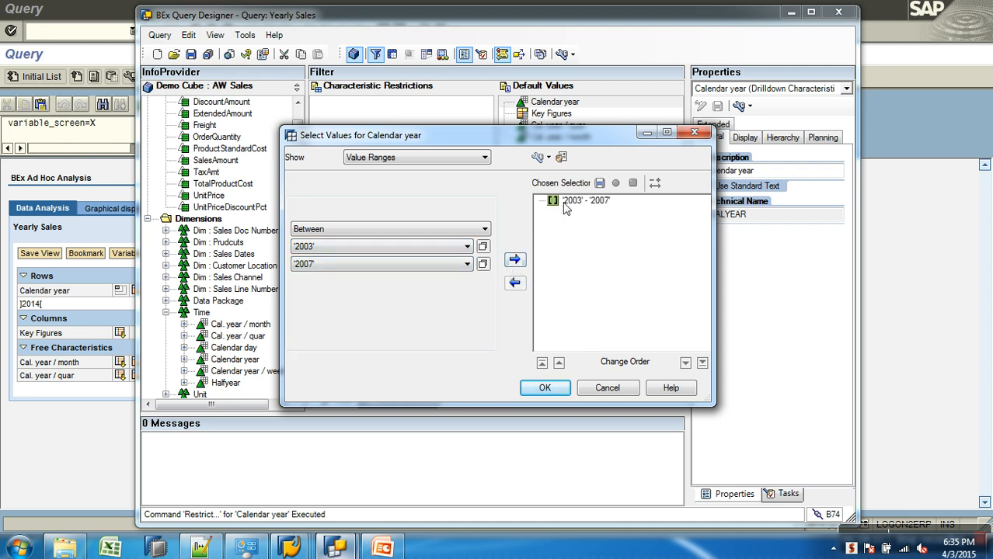
pyautogui.click(543, 387)
pyautogui.click(190, 54)
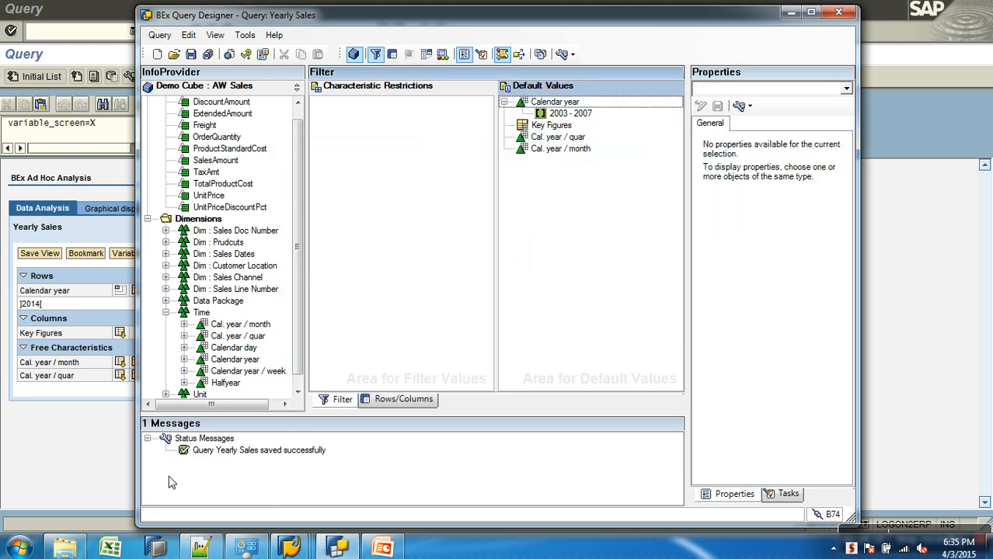
# - Switch to the SAP Query Monitor and re-execute the query to view the sales for the 2003 to 2007 range
pyautogui.click(289, 545)
pyautogui.click(407, 491)
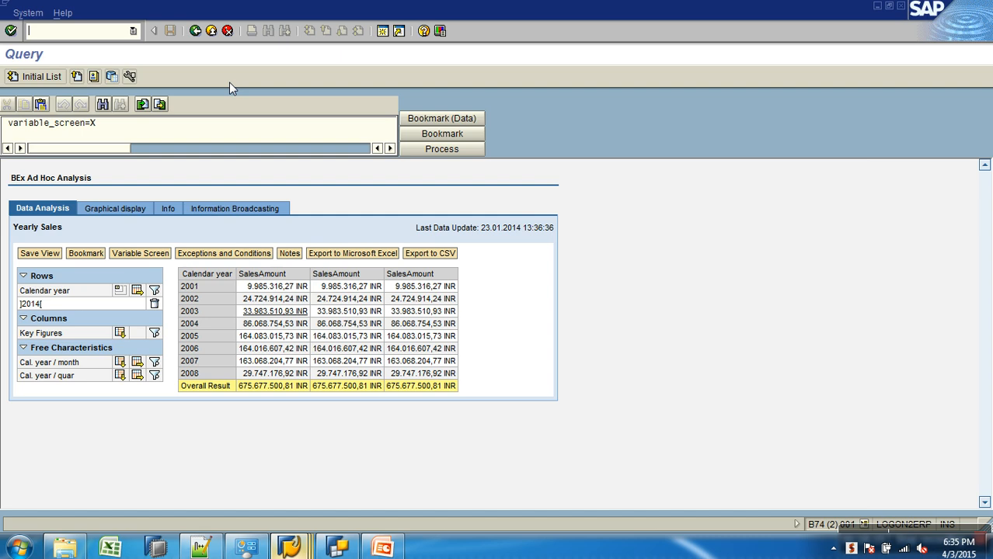
pyautogui.click(195, 31)
pyautogui.click(48, 76)
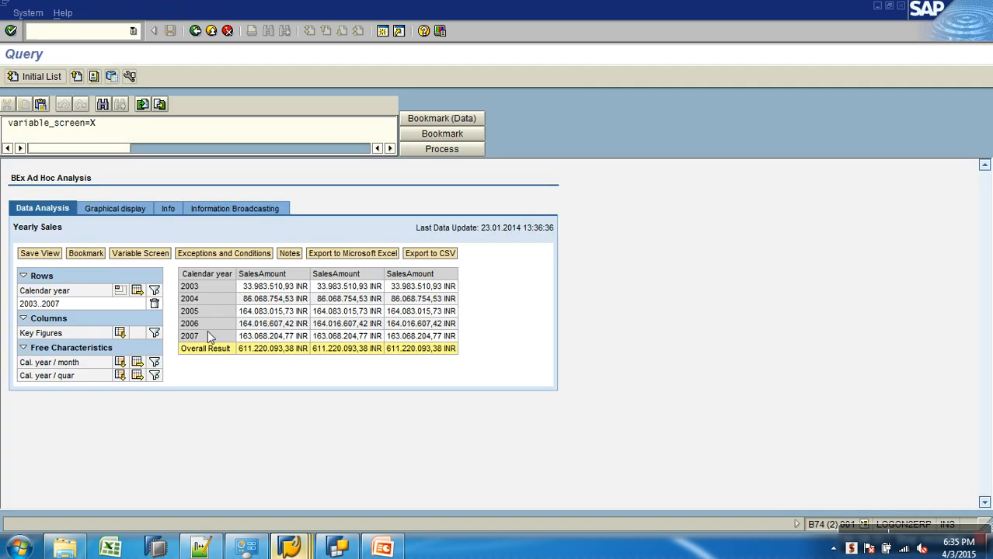
# - Return to BEx Query Designer and set up a Between value range from 2003 to 2007 in the Calendar year restriction
pyautogui.click(338, 546)
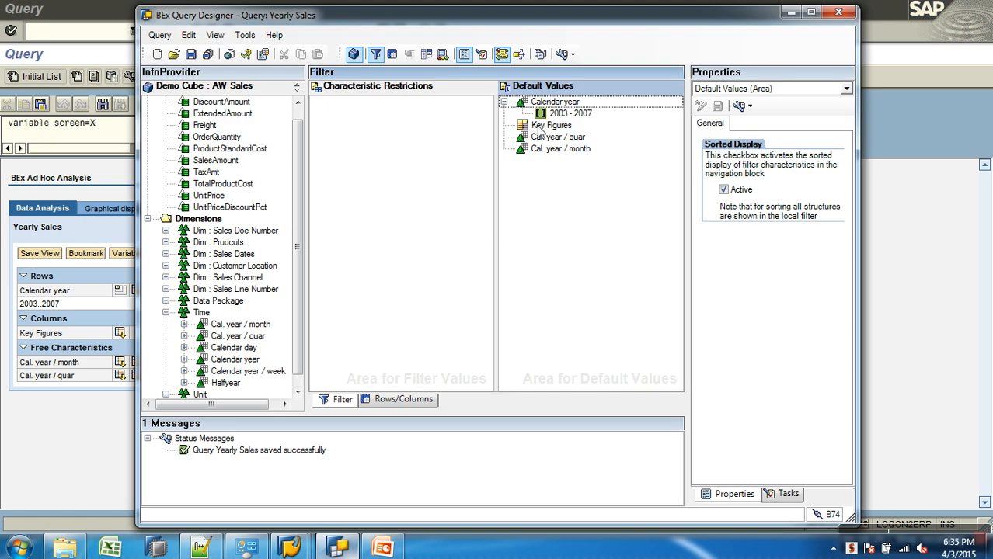
pyautogui.rightClick(556, 102)
pyautogui.click(579, 108)
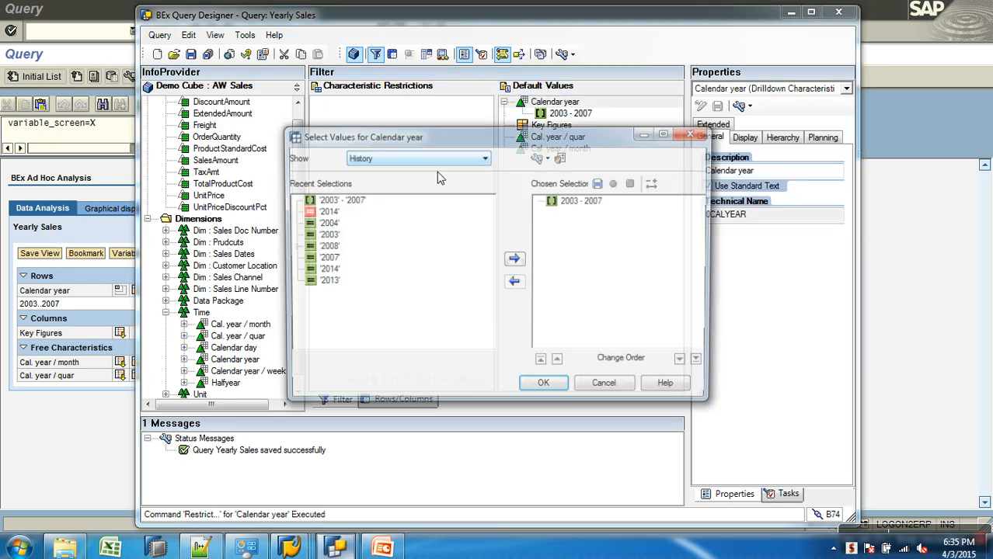
pyautogui.click(406, 161)
pyautogui.click(390, 197)
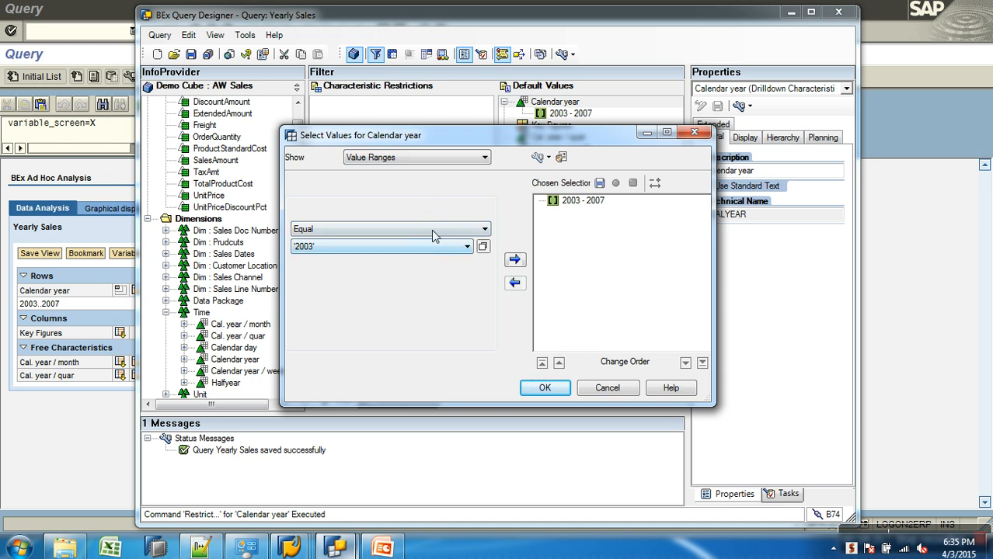
pyautogui.click(433, 231)
pyautogui.click(375, 239)
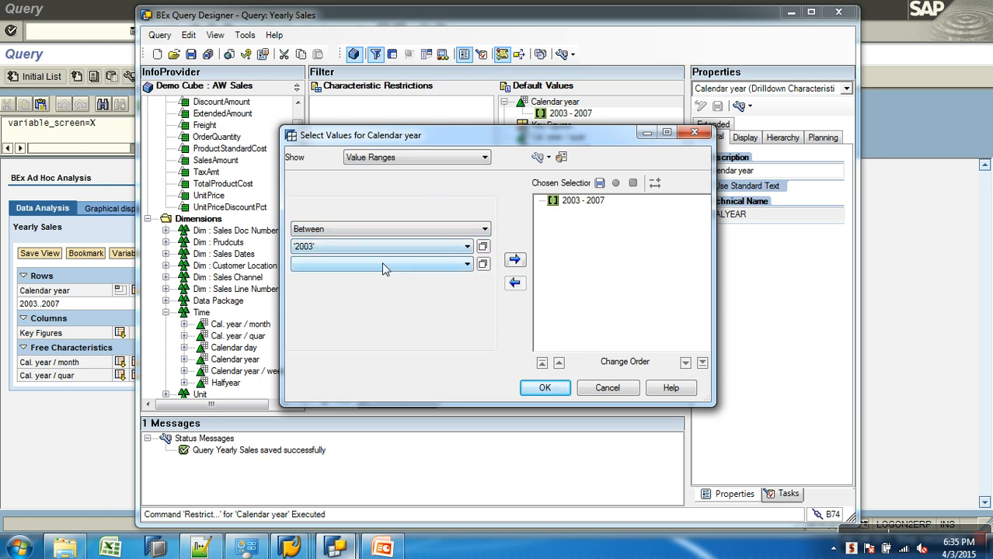
pyautogui.click(466, 264)
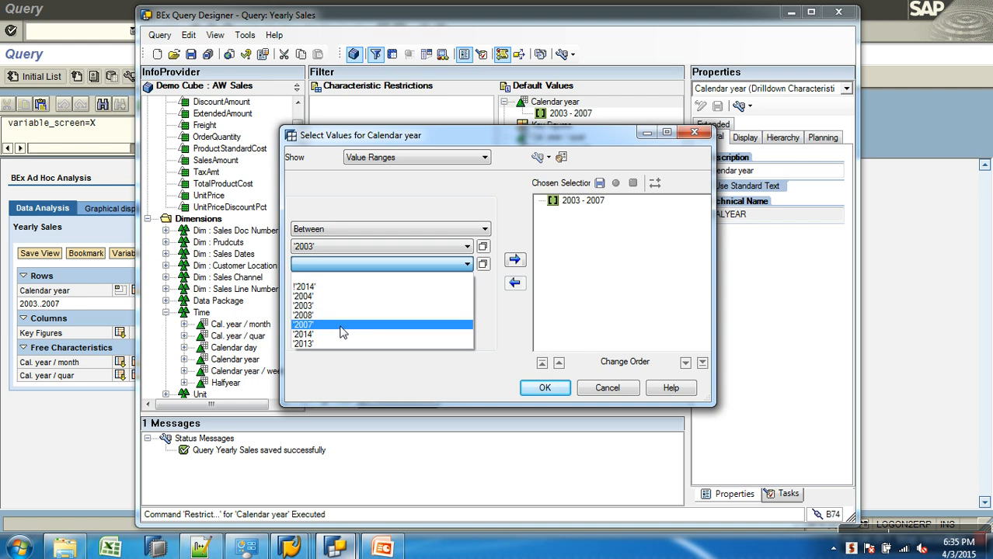
pyautogui.click(342, 325)
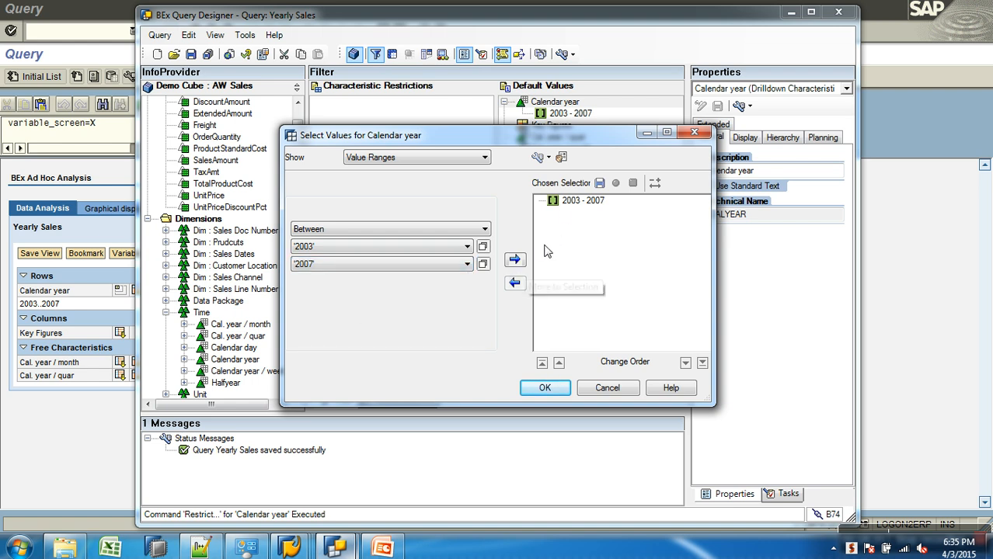
# - Replace the chosen Calendar year range with 2003 to 2007 set as an exclusion, and take it out of the chosen selection again
pyautogui.click(564, 203)
pyautogui.click(515, 285)
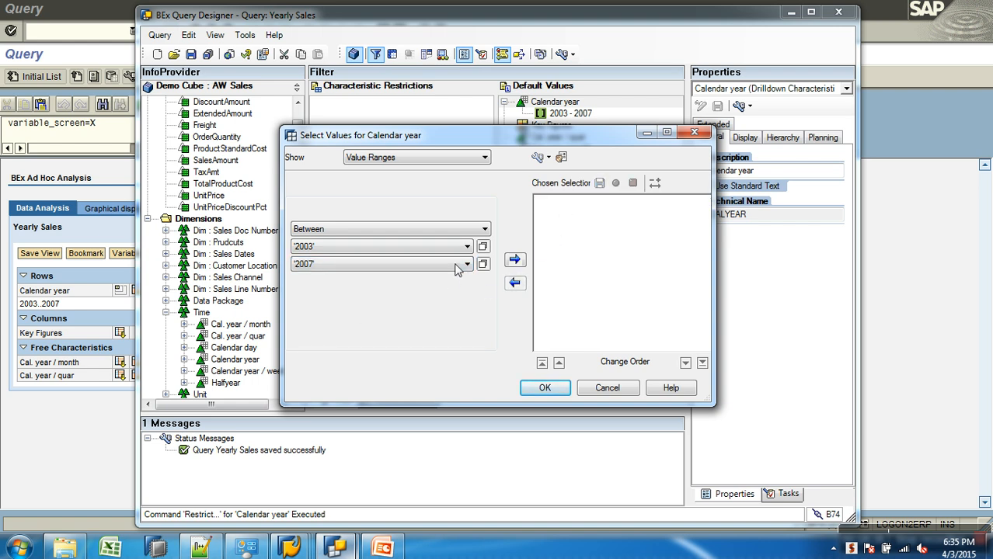
pyautogui.click(514, 260)
pyautogui.click(575, 202)
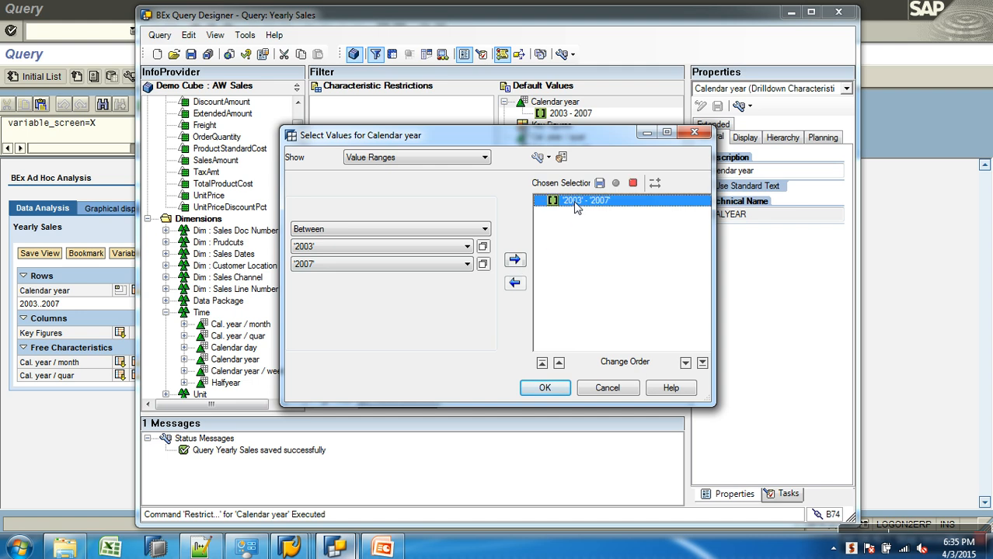
pyautogui.click(633, 185)
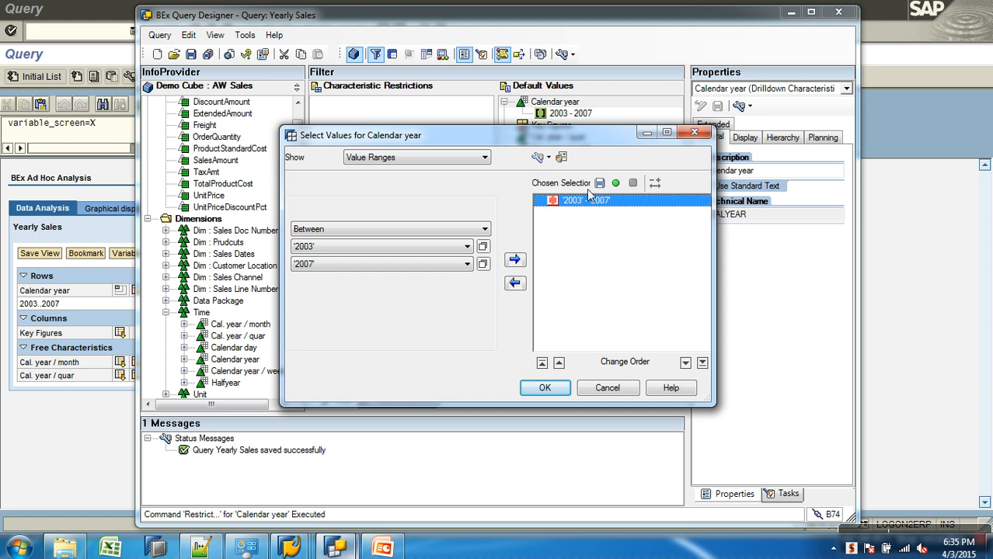
pyautogui.click(514, 283)
# - Examine the comparison operators offered for value ranges, and close the Calendar year value selection without applying it
pyautogui.click(422, 229)
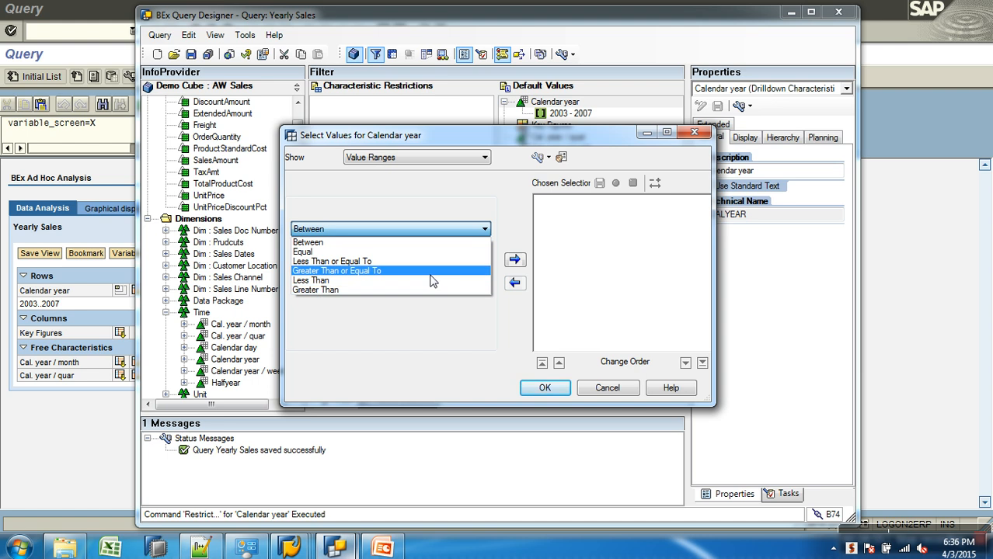
pyautogui.click(441, 343)
pyautogui.click(602, 388)
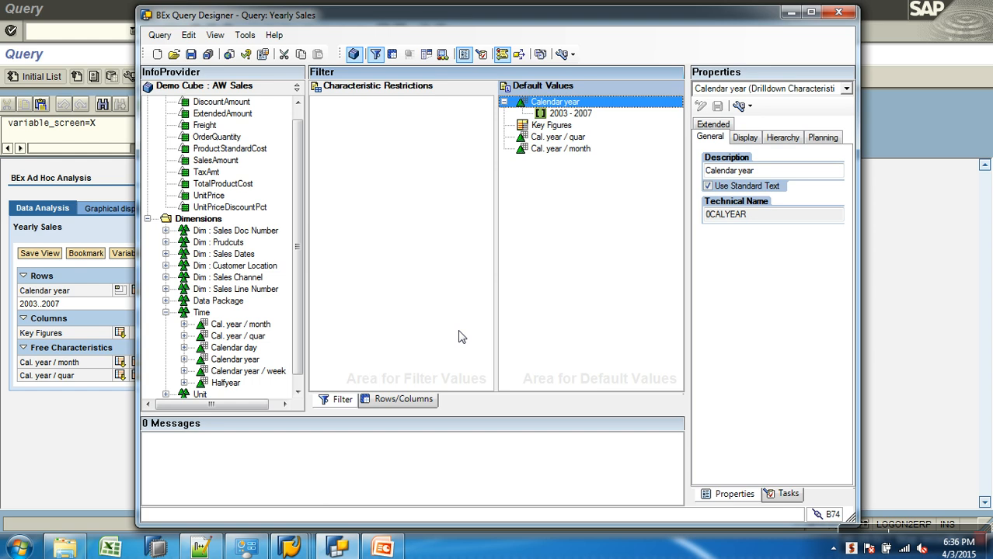
# - Remove the 2003 - 2007 range from Calendar year in Default Values, and clear the Calendar year filter in the executed query output
pyautogui.moveTo(546, 114); pyautogui.dragTo(281, 131)
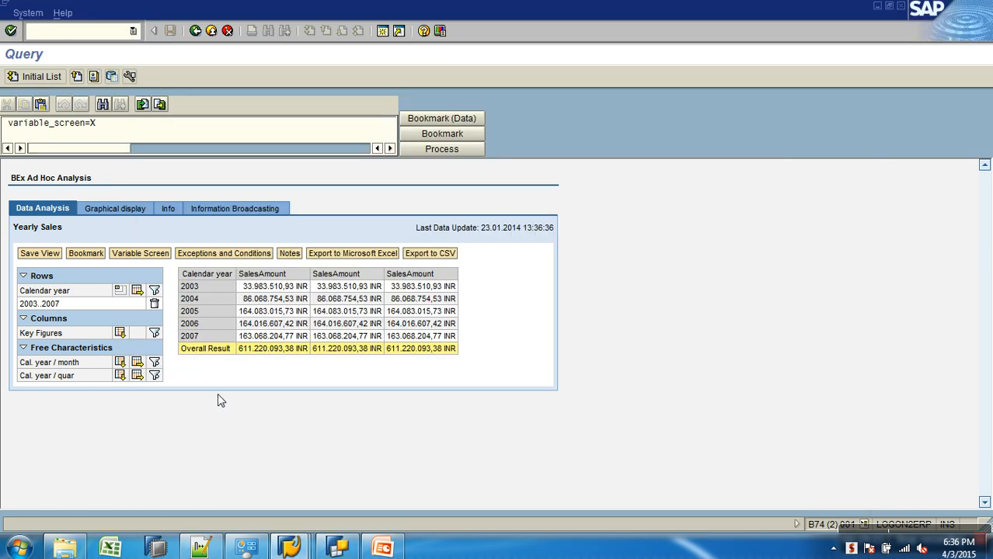
pyautogui.click(155, 304)
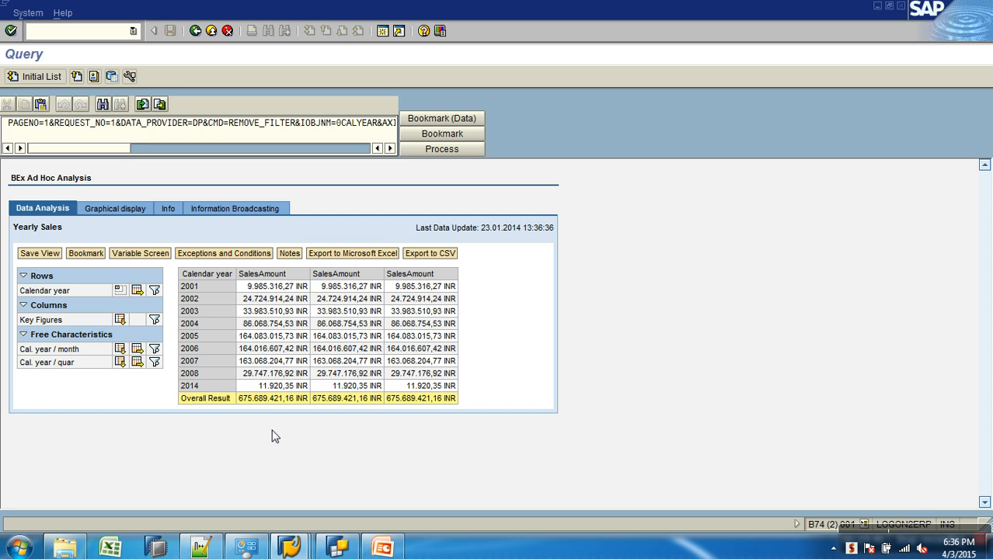
# - Return to BEx Query Designer and review the query's rows, columns and free characteristics, then its filter areas
pyautogui.click(348, 550)
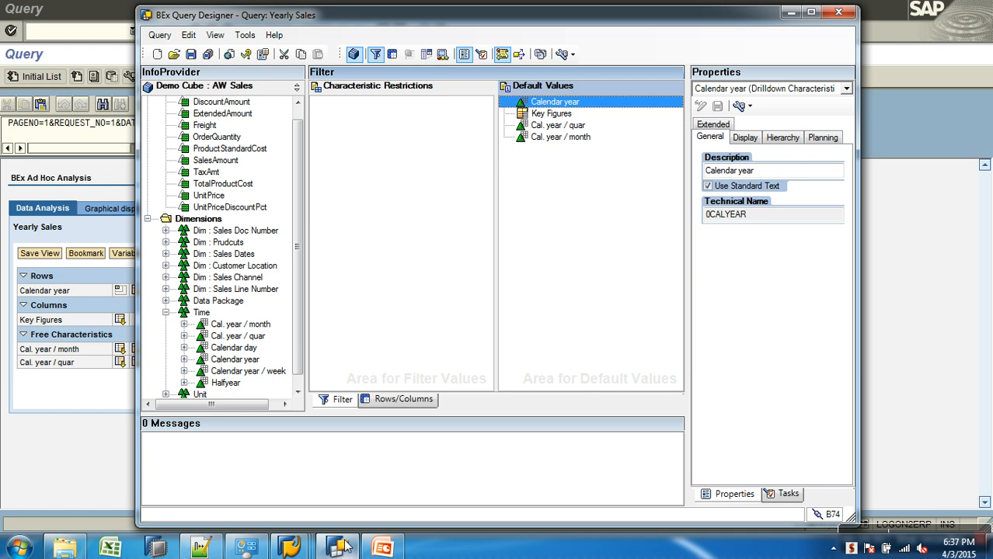
pyautogui.click(394, 401)
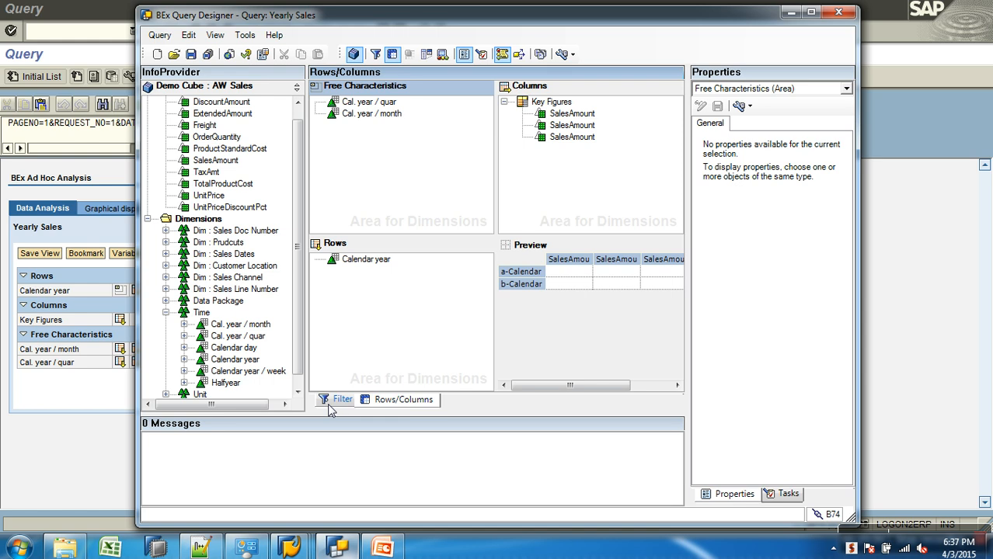
pyautogui.click(339, 400)
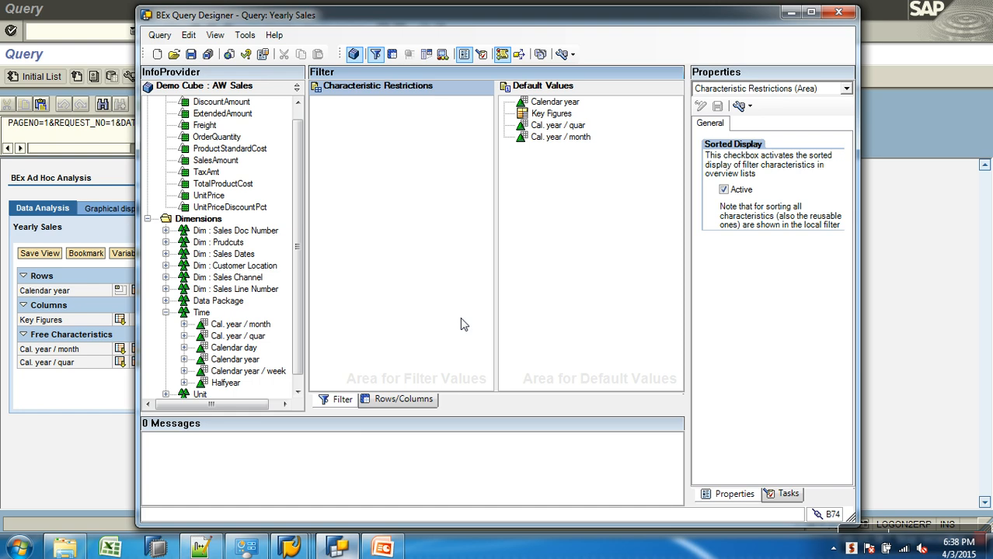
# - Switch to the Notepad++ notes and add the line "single value / multiple / range / exclude" under Filters / Restrictions
pyautogui.click(201, 547)
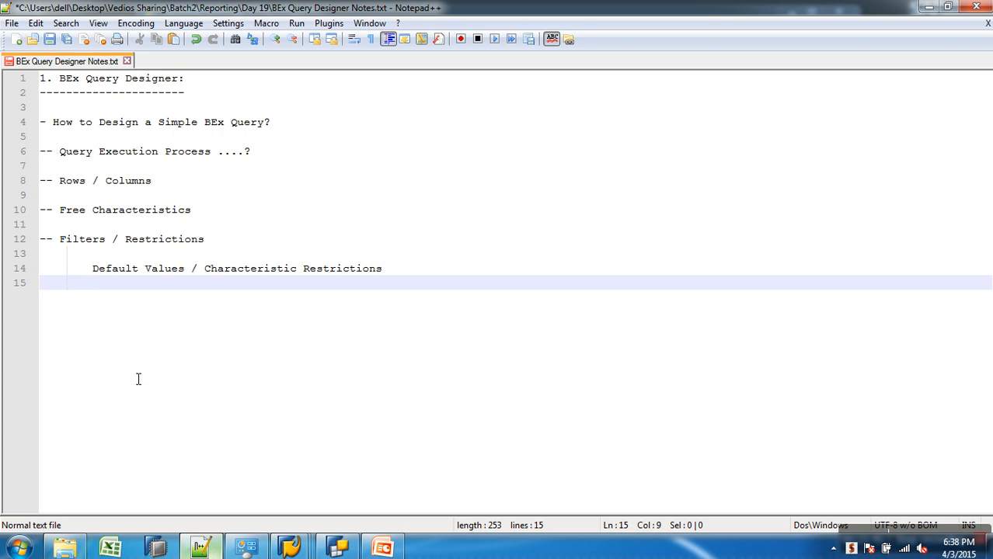
pyautogui.write('single value / ')
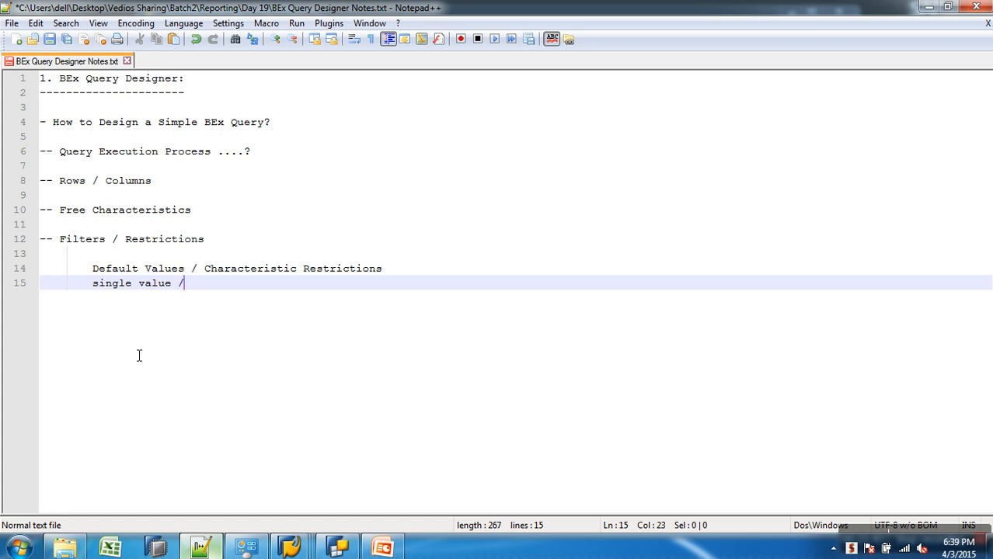
pyautogui.write('multiuple')
pyautogui.press('BackSpace')
pyautogui.press('BackSpace')
pyautogui.press('BackSpace')
pyautogui.press('BackSpace')
pyautogui.press('BackSpace')
pyautogui.write('ple / range / ex')
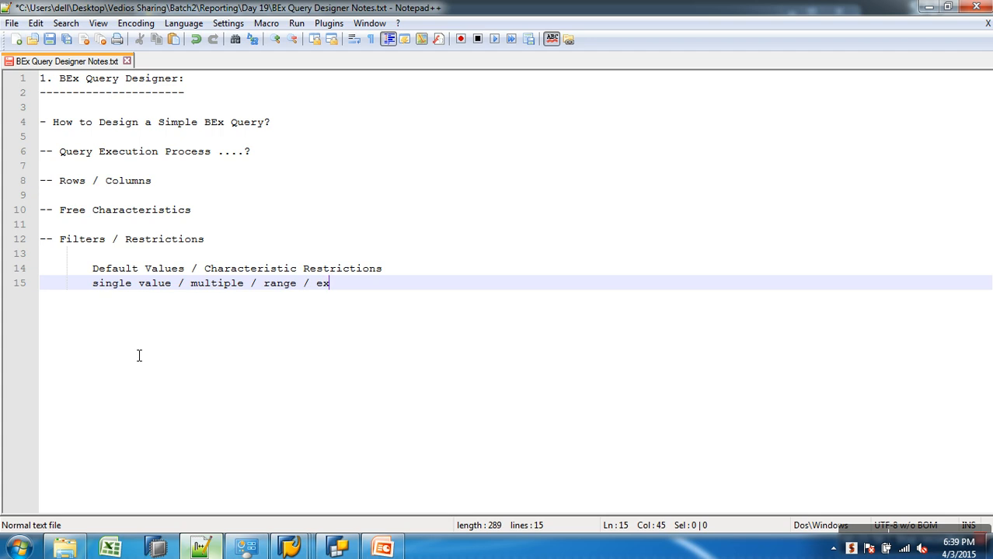
pyautogui.write('clude')
# - Switch to BEx Query Designer, try to restrict Calendar year in Default Values, and quit the designer
pyautogui.moveTo(301, 547)
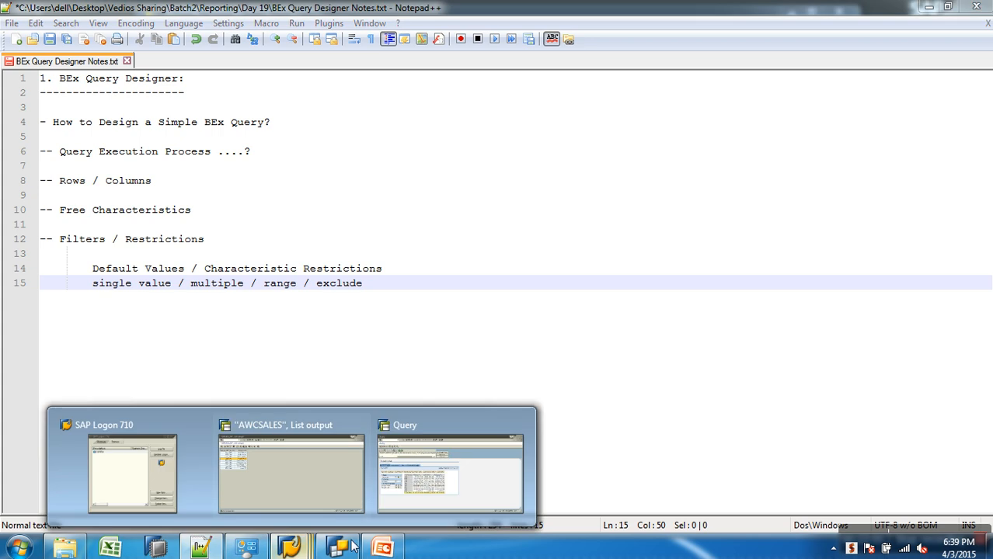
pyautogui.click(376, 434)
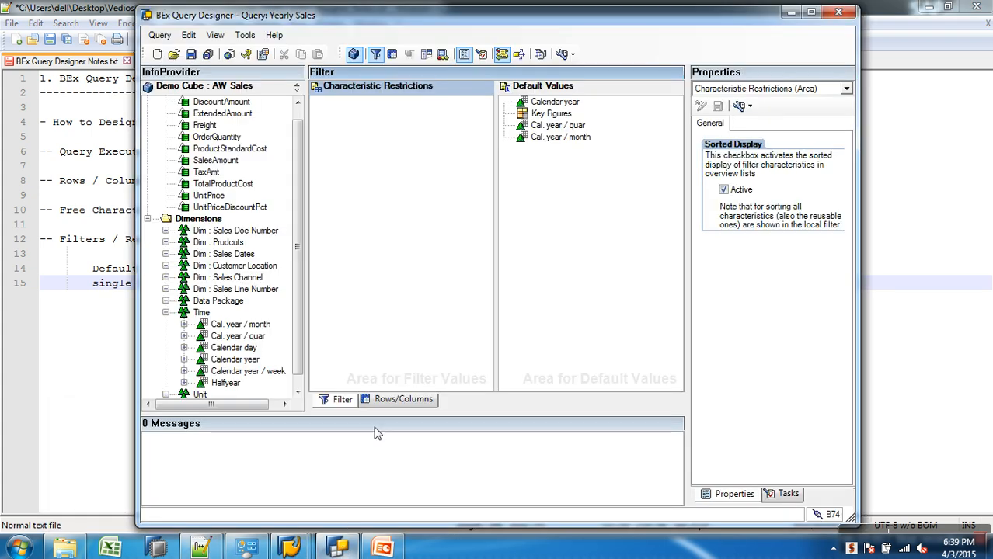
pyautogui.rightClick(551, 106)
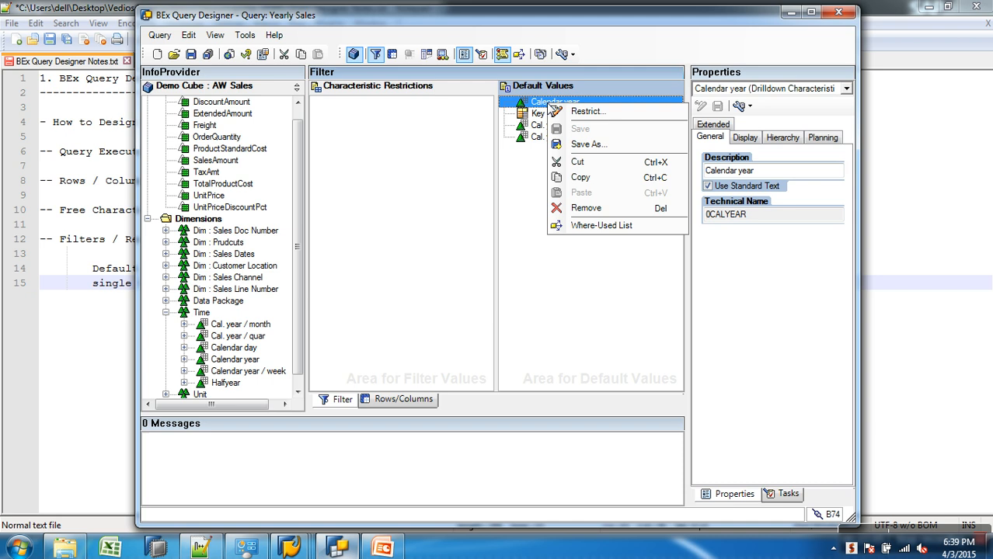
pyautogui.click(591, 114)
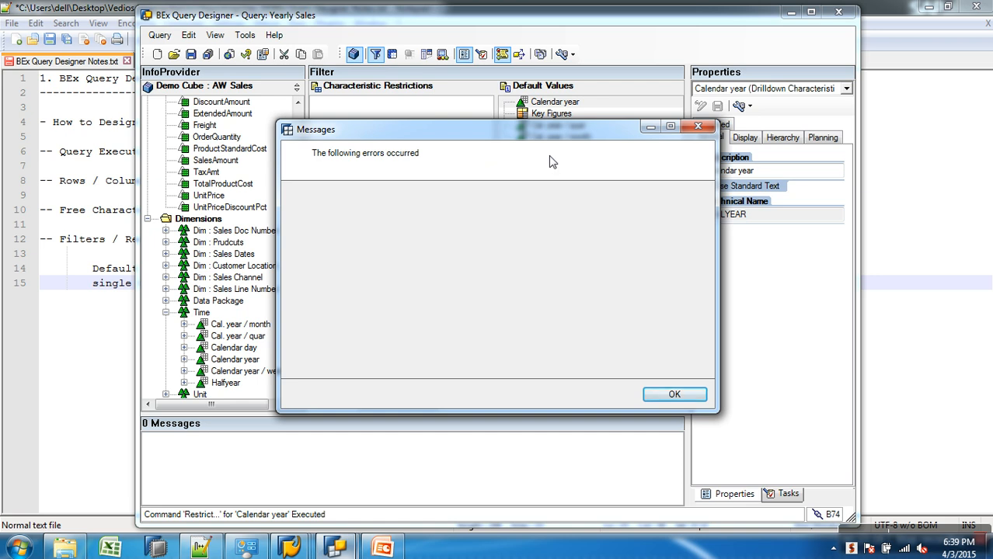
pyautogui.click(671, 395)
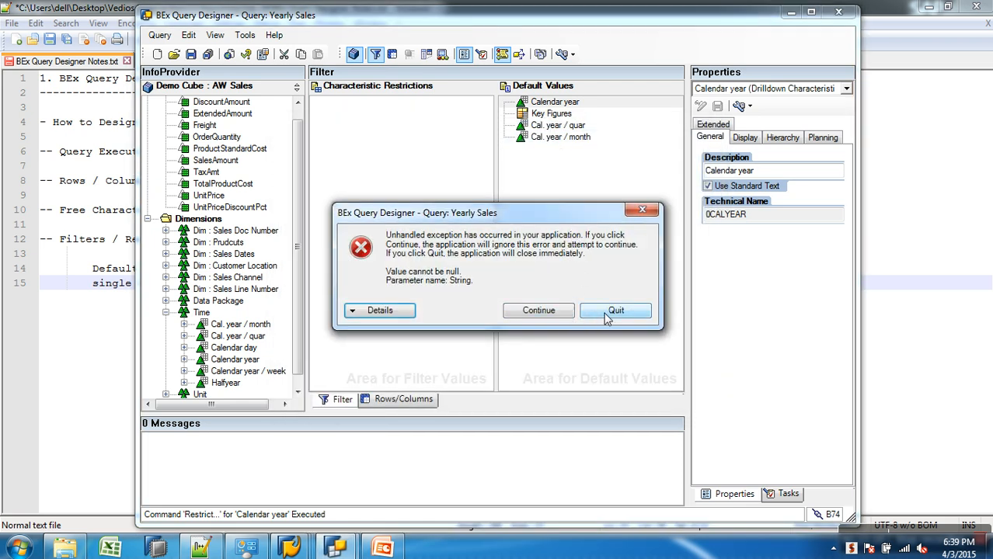
pyautogui.click(604, 312)
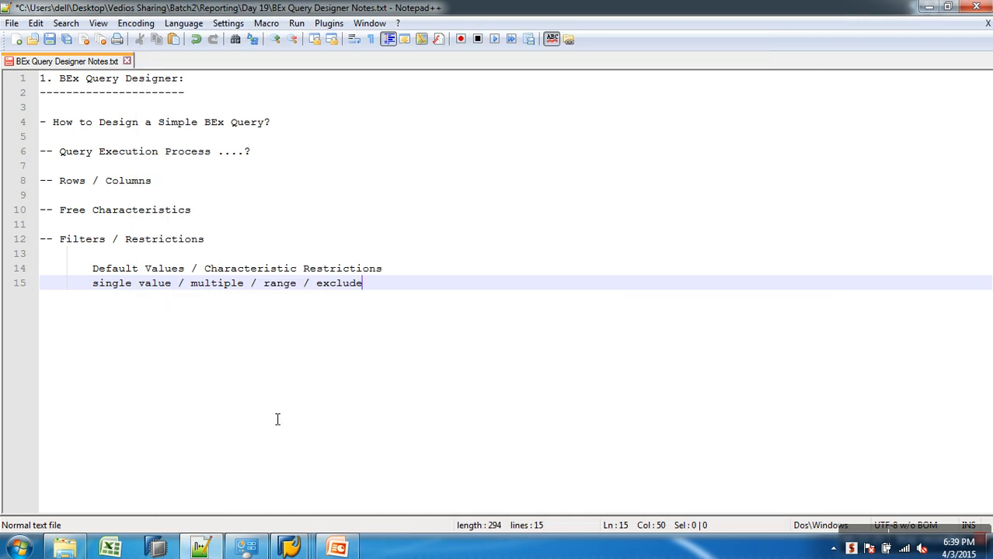